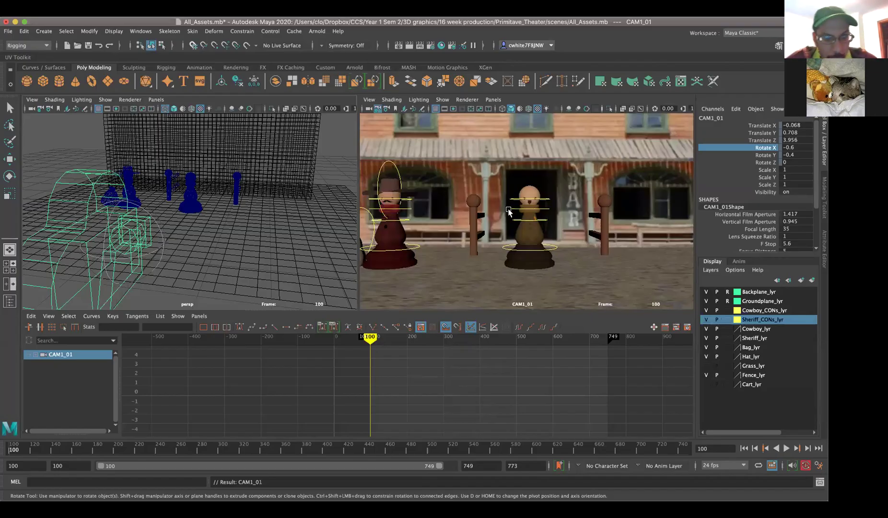
Switch the perspective view to textured display and hide NURBS curves in the CAM1_01 view
left_click(383, 202)
key("w")
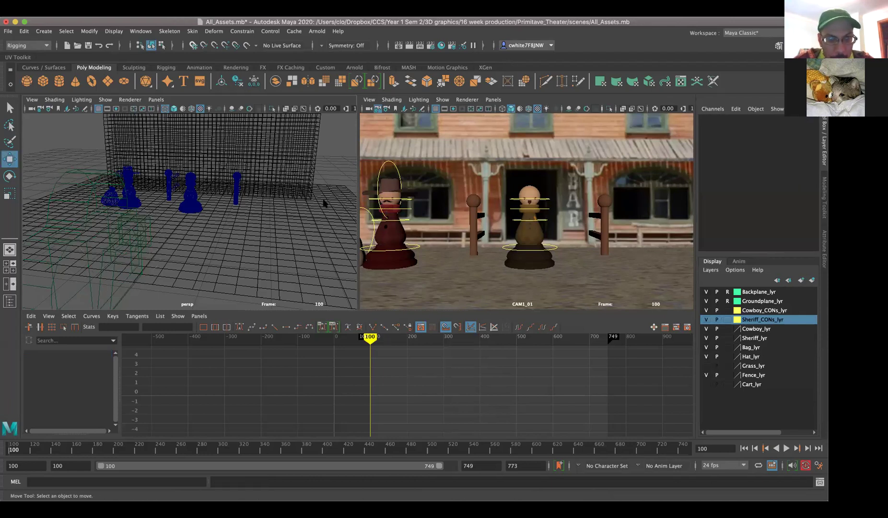
key("6")
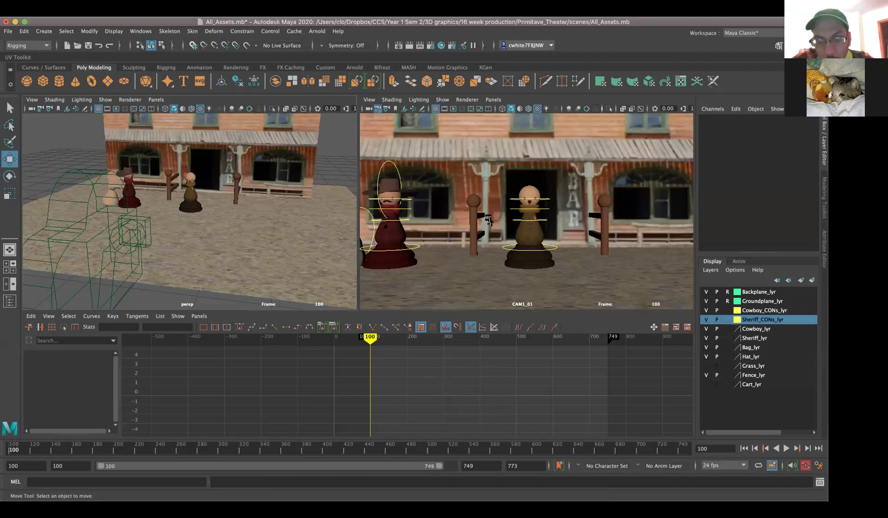
left_click(442, 99)
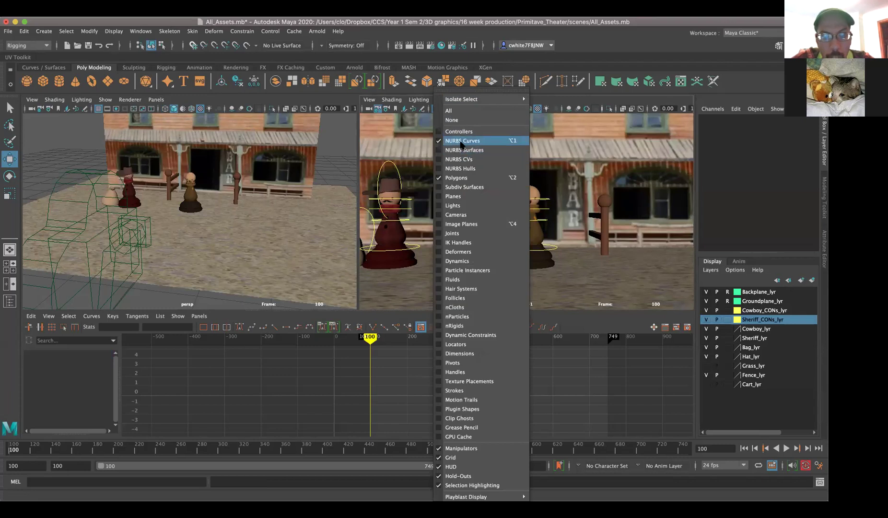
left_click(458, 140)
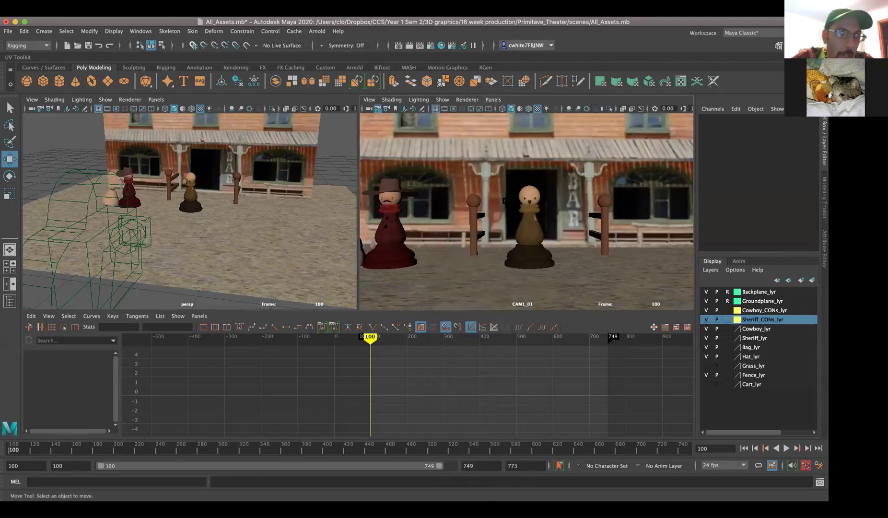
Show NURBS curves in the perspective view
left_click(198, 205)
left_click(257, 247)
left_click(105, 100)
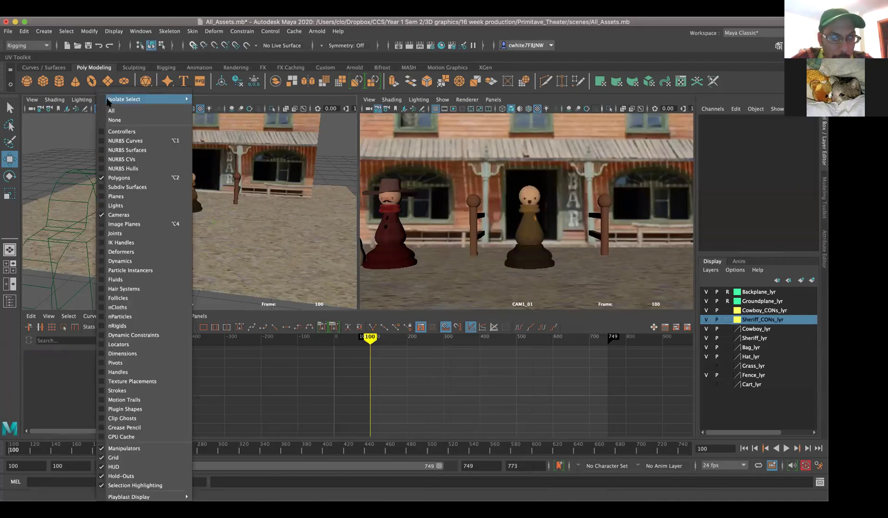
left_click(135, 140)
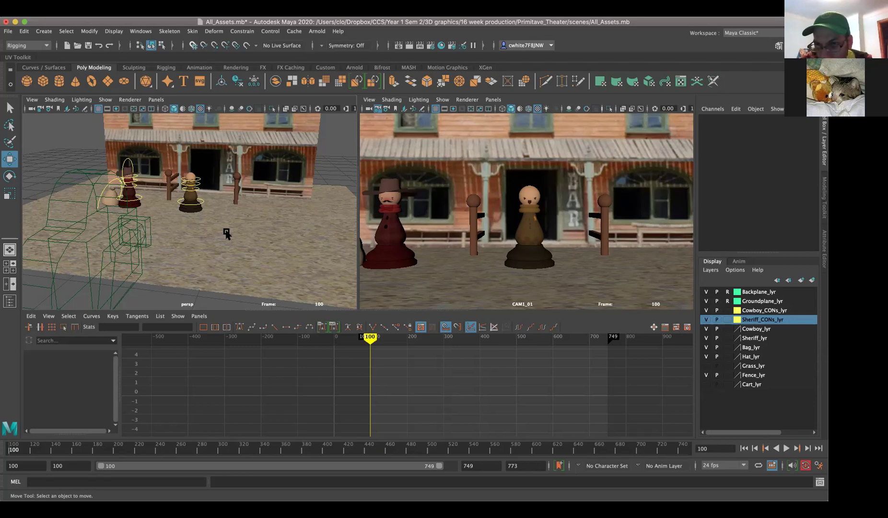
Set the Cowboy_lyr and Sheriff_lyr display layers to reference mode
right_click(192, 194)
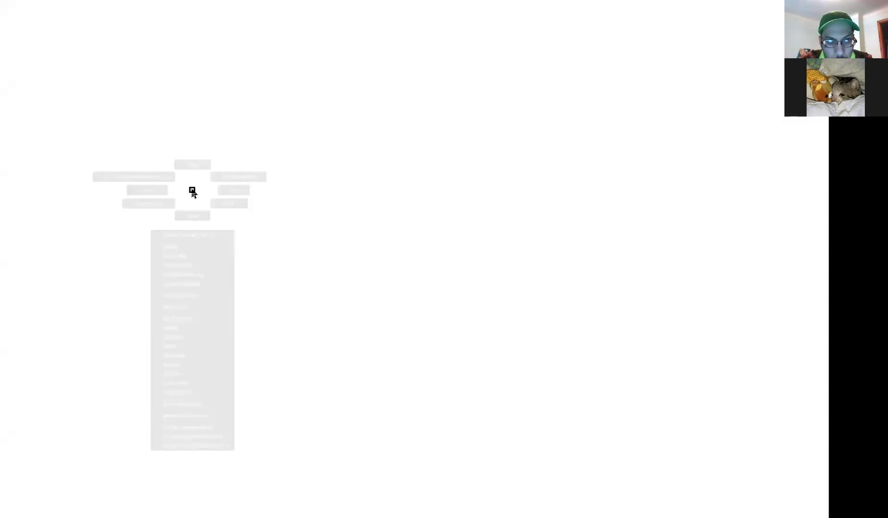
right_click(192, 196)
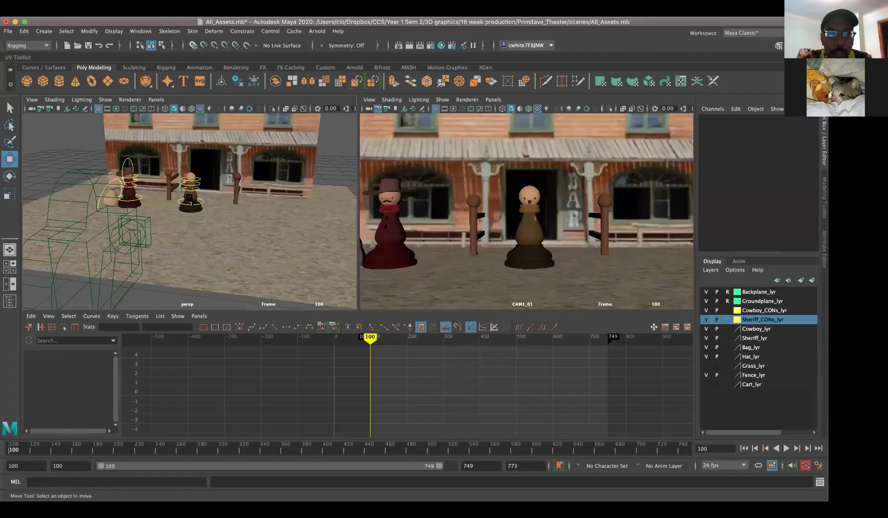
left_click(190, 199)
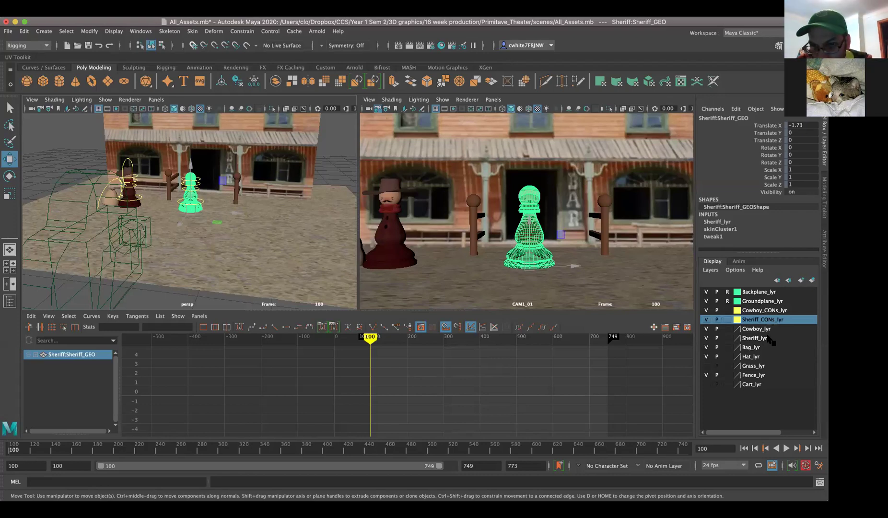
left_click(728, 329)
left_click(728, 338)
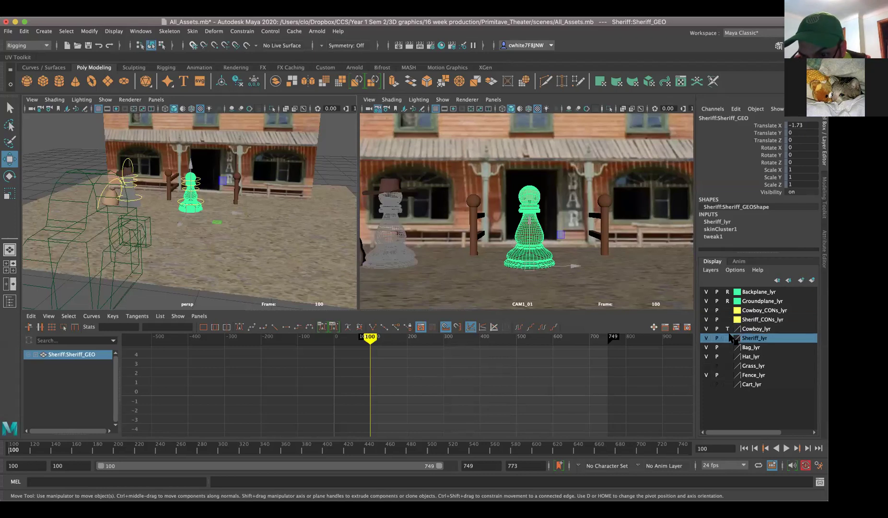
left_click(727, 338)
left_click(727, 329)
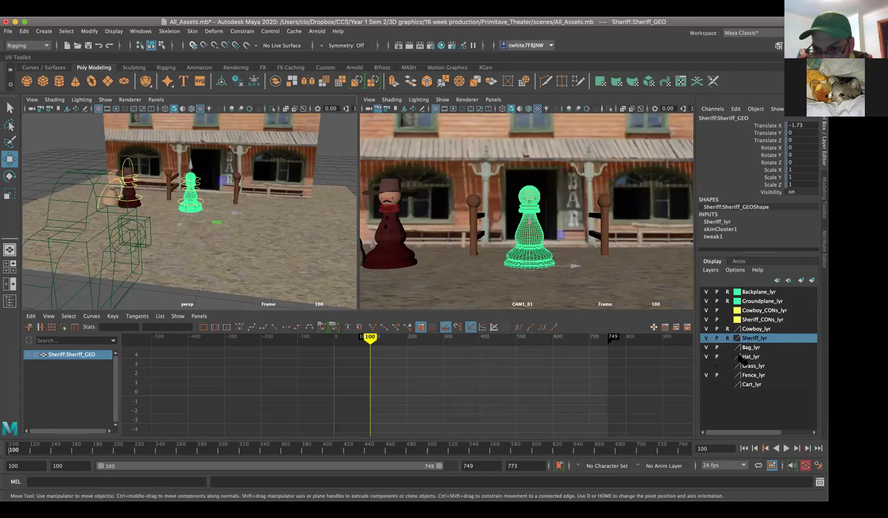
Select all objects in Sheriff_CONs_lyr and show the Hypergraph hierarchy in place of the perspective view
right_click(748, 321)
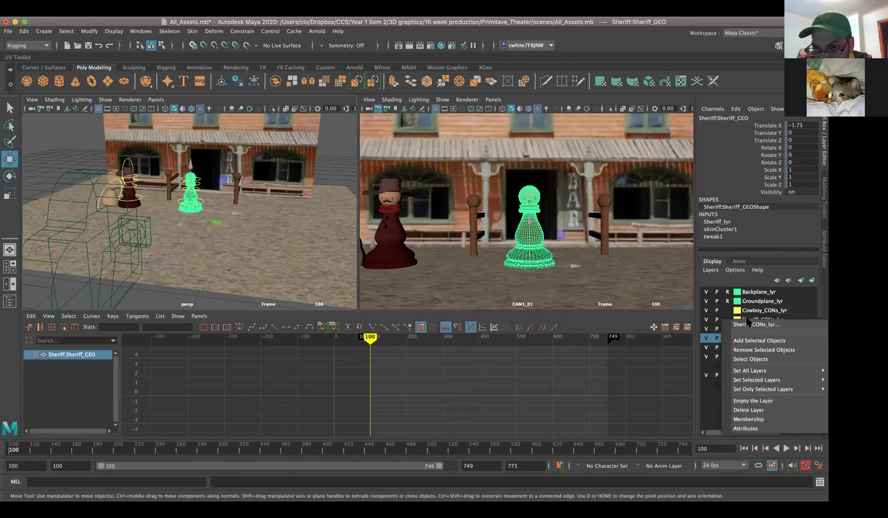
left_click(766, 359)
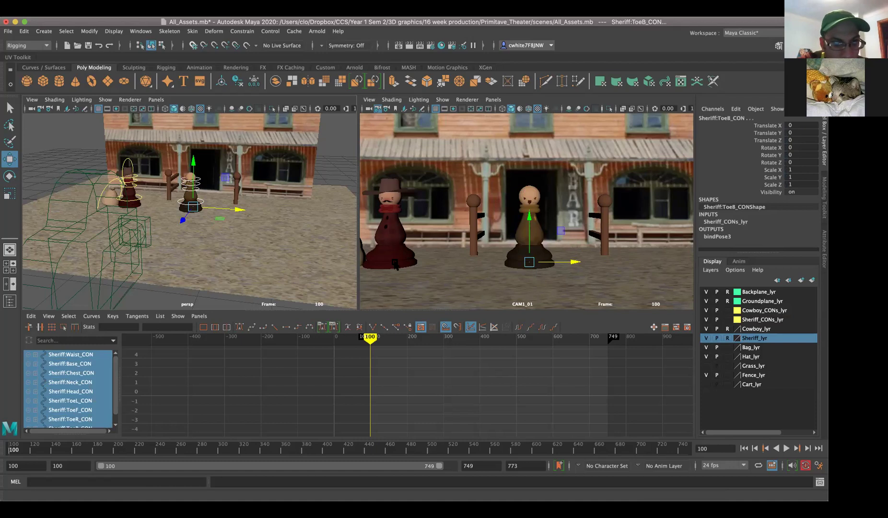
left_click(156, 99)
mouse_move(177, 158)
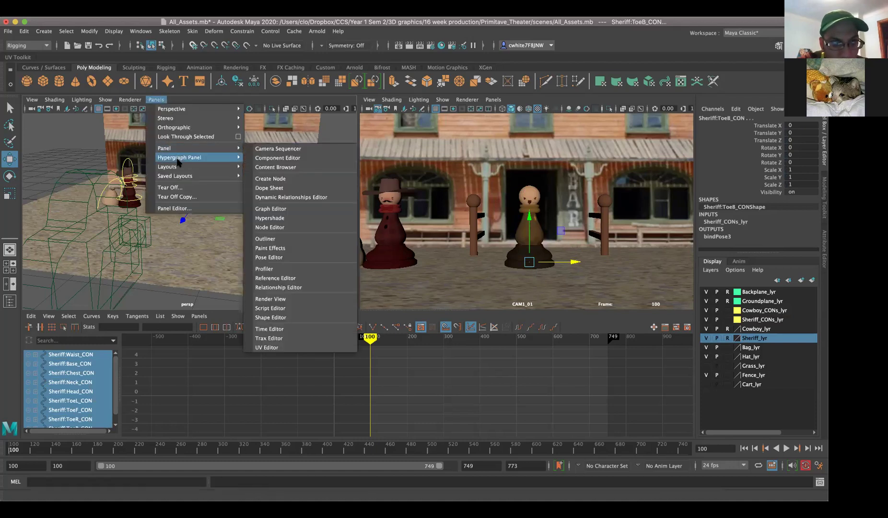
left_click(271, 157)
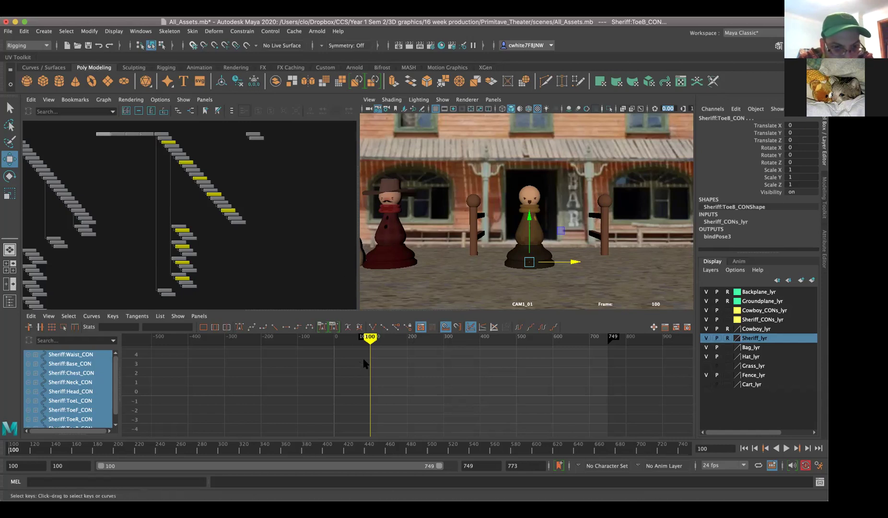
Set a key on all selected sheriff controls at frame 100 and review their channels in the Graph Editor
key("s")
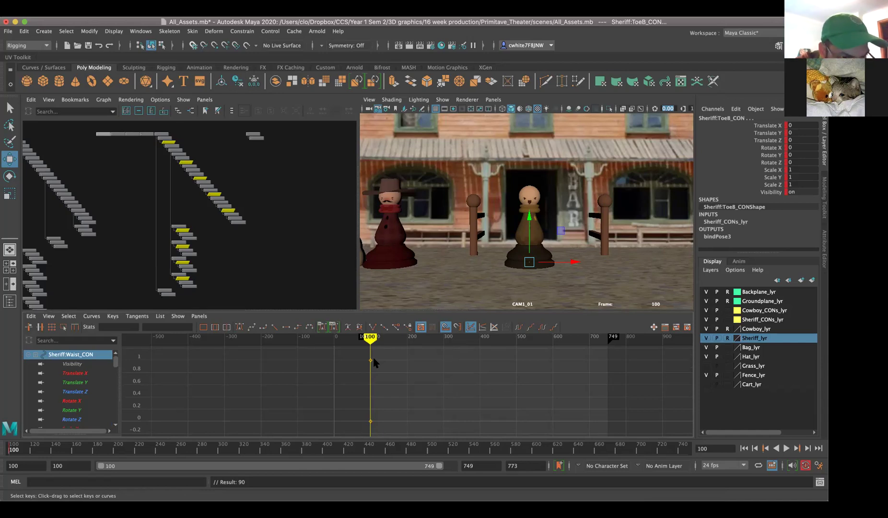
scroll(405, 385, "up", 2)
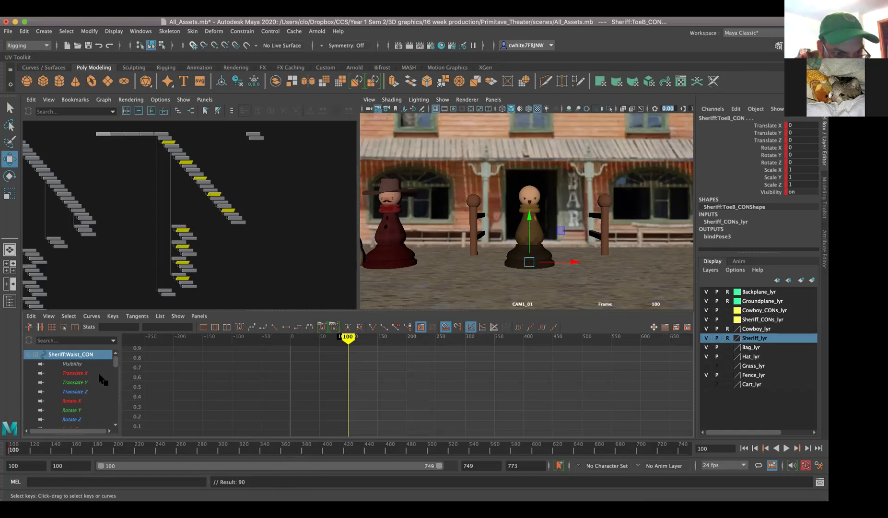
left_click_drag(114, 361, 113, 390)
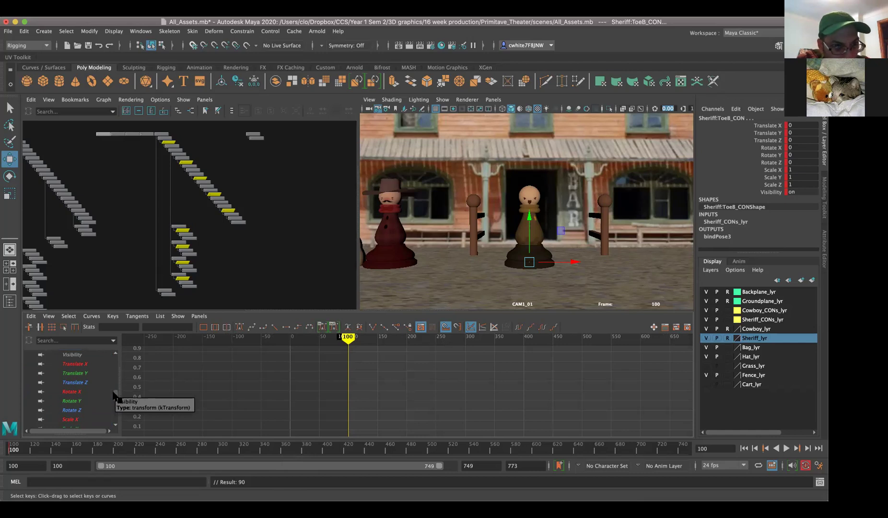
scroll(113, 394, "up", 1)
scroll(117, 400, "up", 7)
scroll(116, 407, "down", 9)
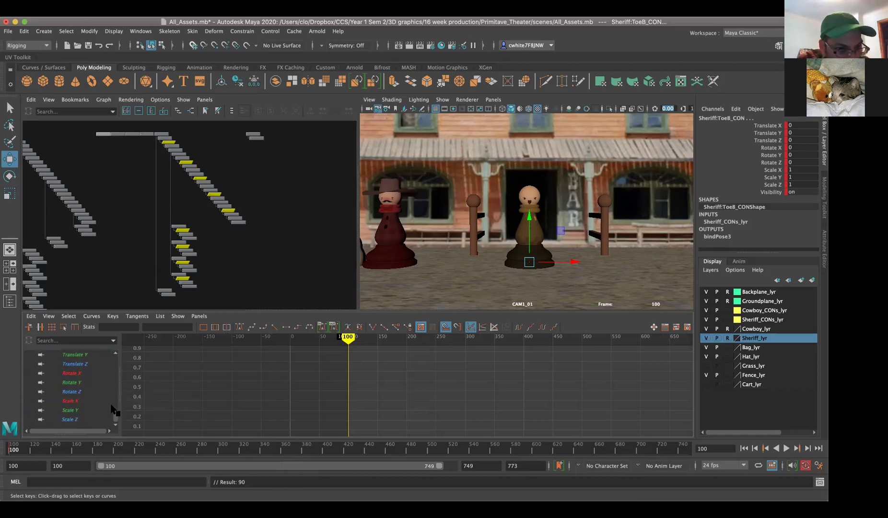
scroll(115, 411, "down", 9)
scroll(115, 378, "up", 6)
scroll(117, 369, "up", 5)
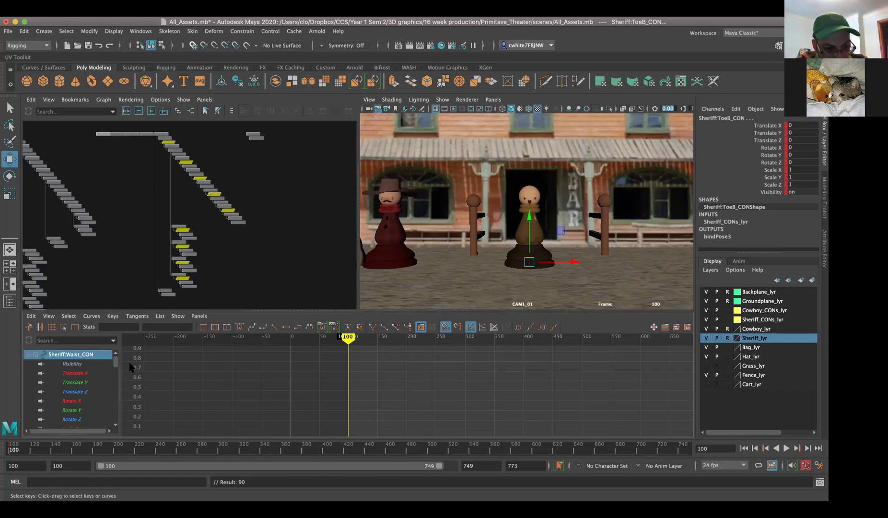
key("a")
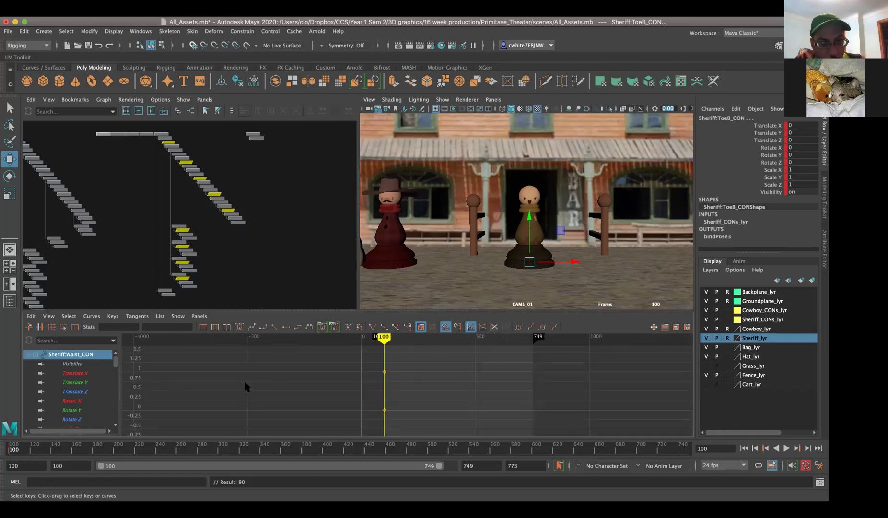
Set a key on the sheriff controls at frame 101 and select the zero-value keys in the Graph Editor
key("period")
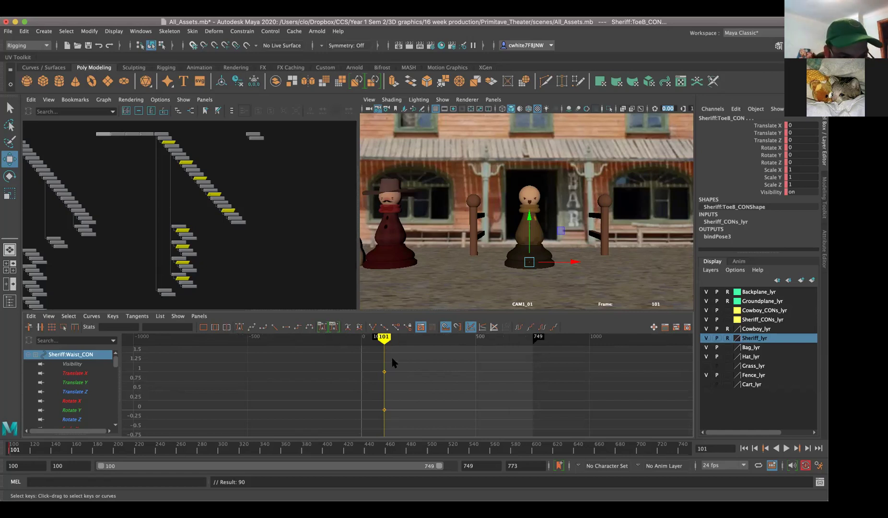
scroll(386, 373, "up", 5)
scroll(386, 395, "down", 4)
scroll(396, 380, "down", 3)
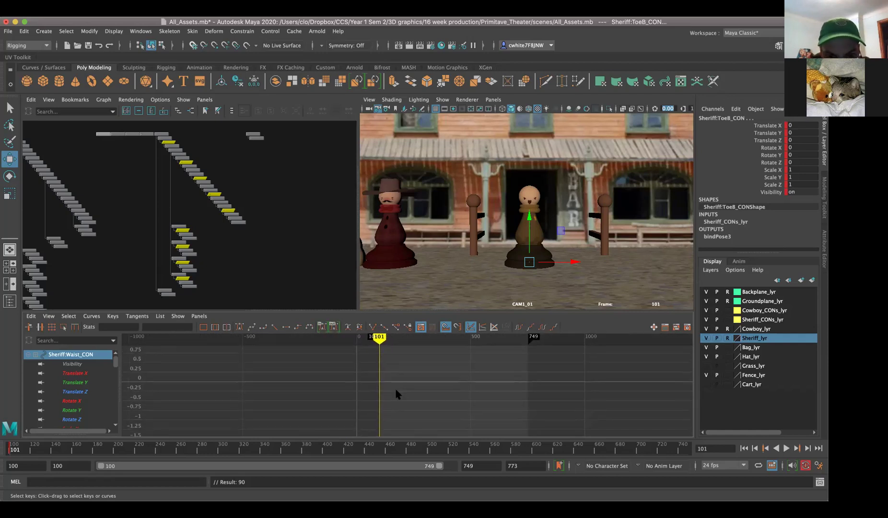
left_click_drag(369, 367, 407, 402)
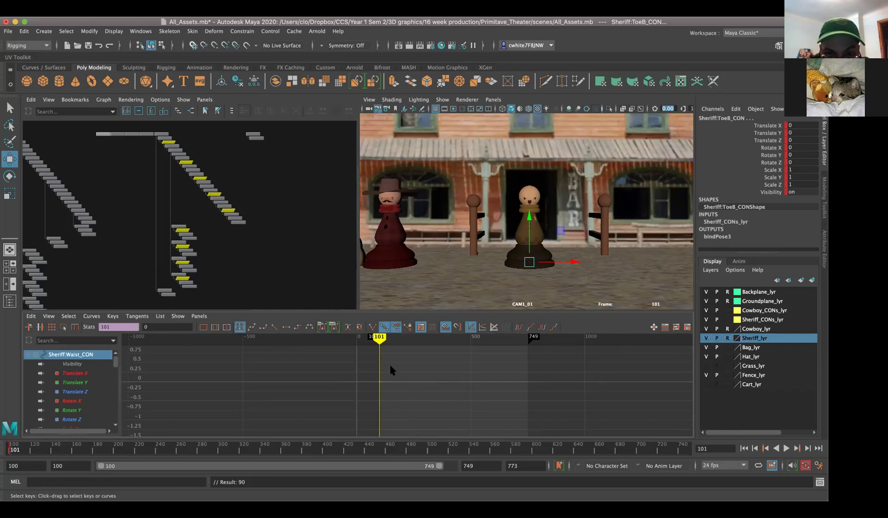
Examine the sheriff controls' curves between frames 100 and 101, framing the selected keys and the full curves in the Graph Editor
scroll(84, 360, "down", 5)
scroll(85, 360, "up", 5)
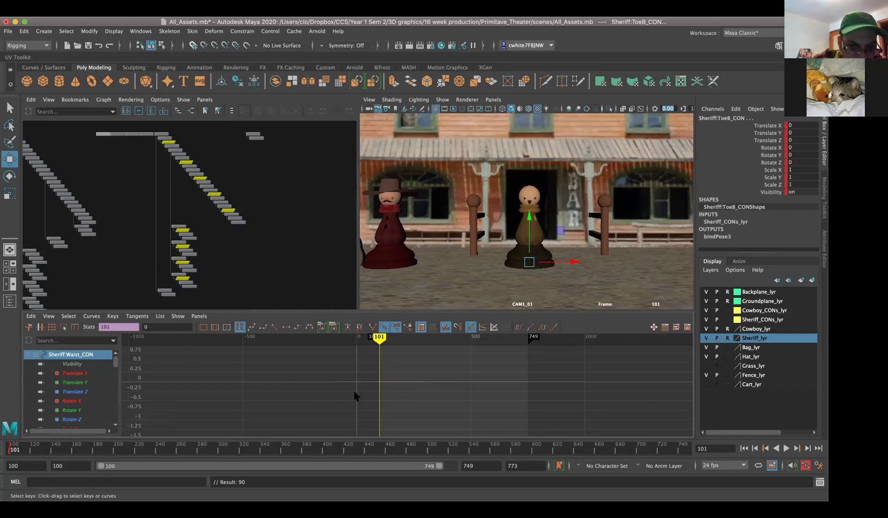
scroll(382, 404, "down", 3)
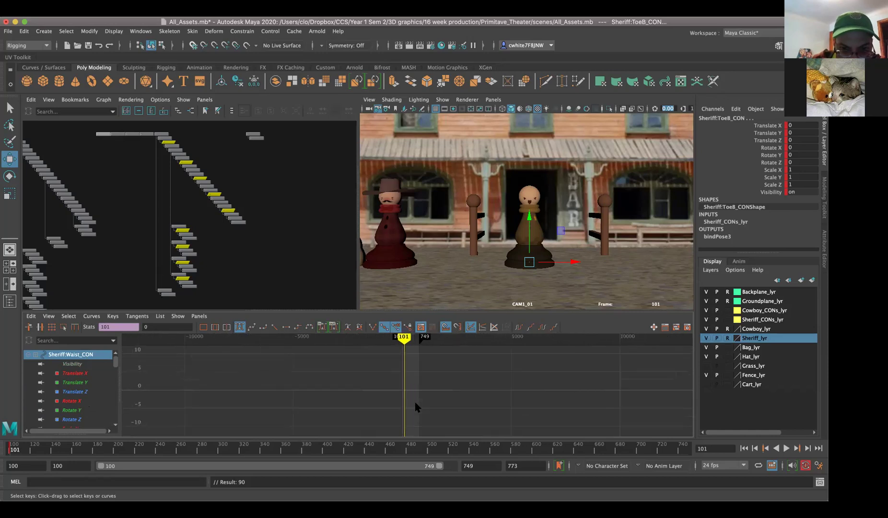
scroll(390, 397, "up", 10)
middle_click_drag(331, 382, 405, 454, "alt")
scroll(342, 400, "down", 2)
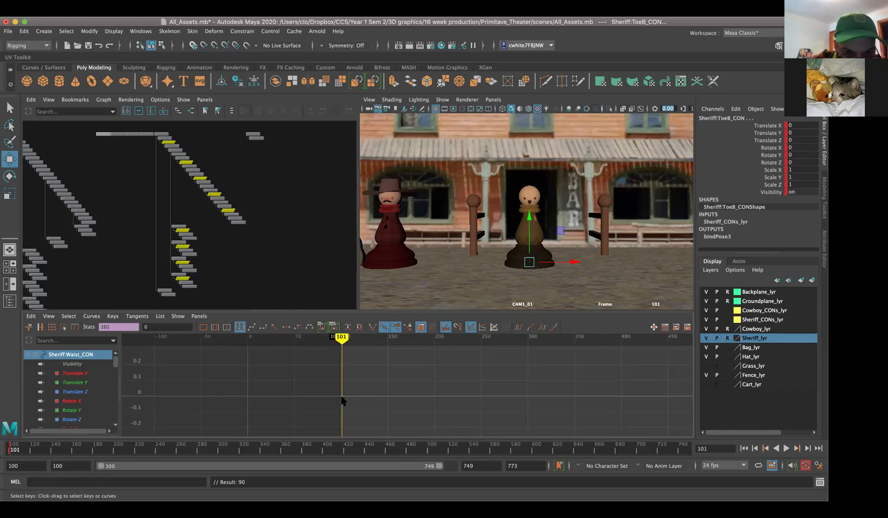
scroll(341, 400, "down", 10)
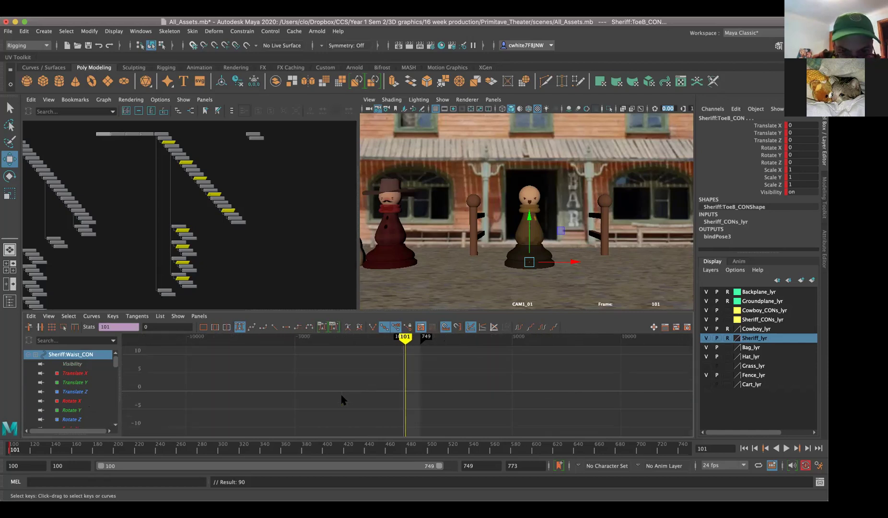
scroll(387, 383, "up", 5)
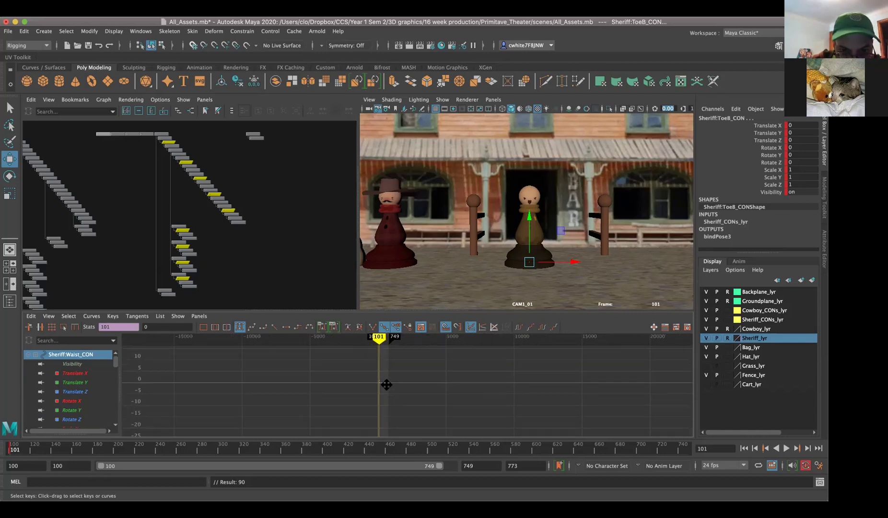
scroll(315, 370, "up", 4)
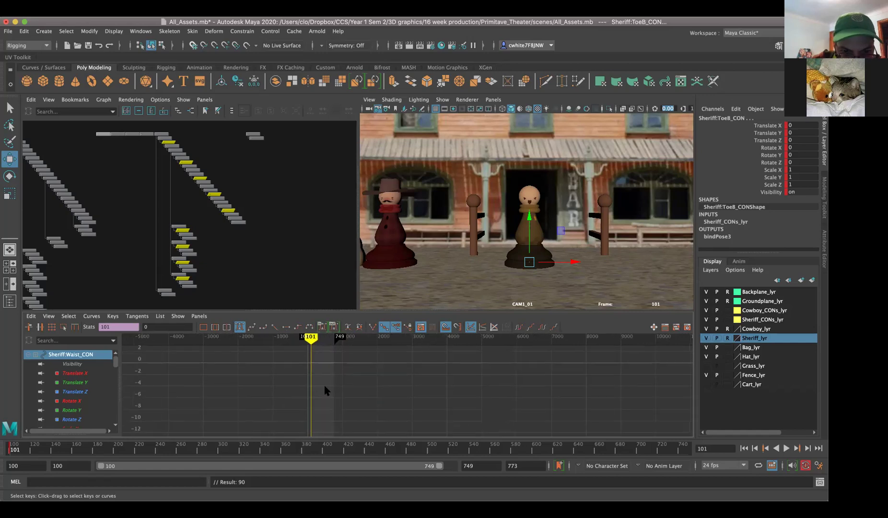
middle_click_drag(301, 364, 412, 438, "alt")
scroll(412, 438, "up", 8)
middle_click_drag(246, 376, 452, 390, "alt")
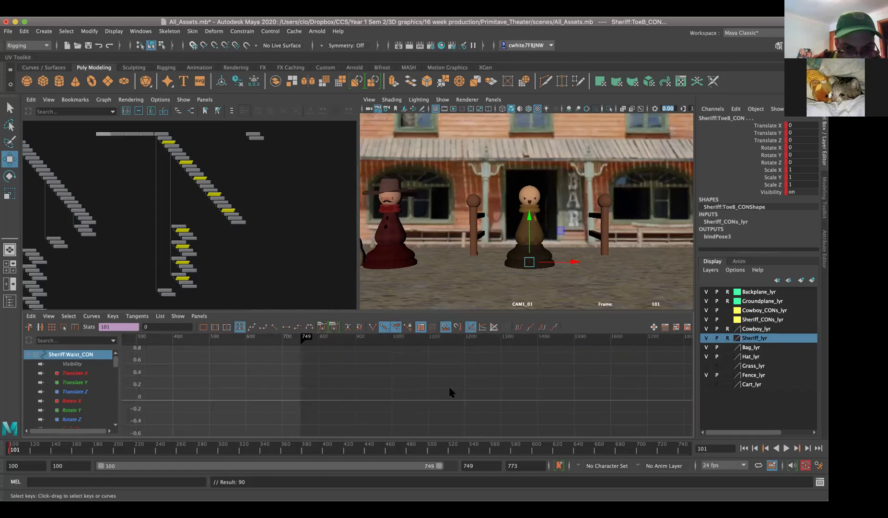
middle_click_drag(311, 382, 481, 393, "alt")
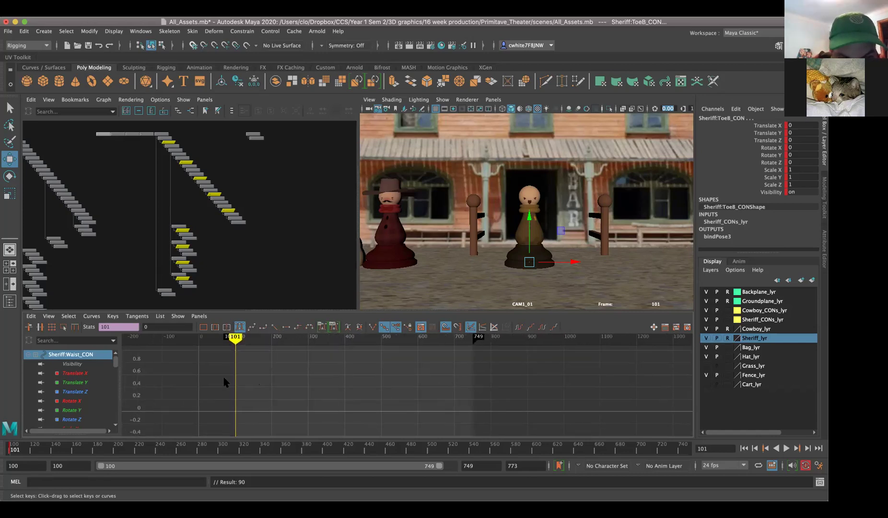
middle_click_drag(228, 387, 283, 395, "alt")
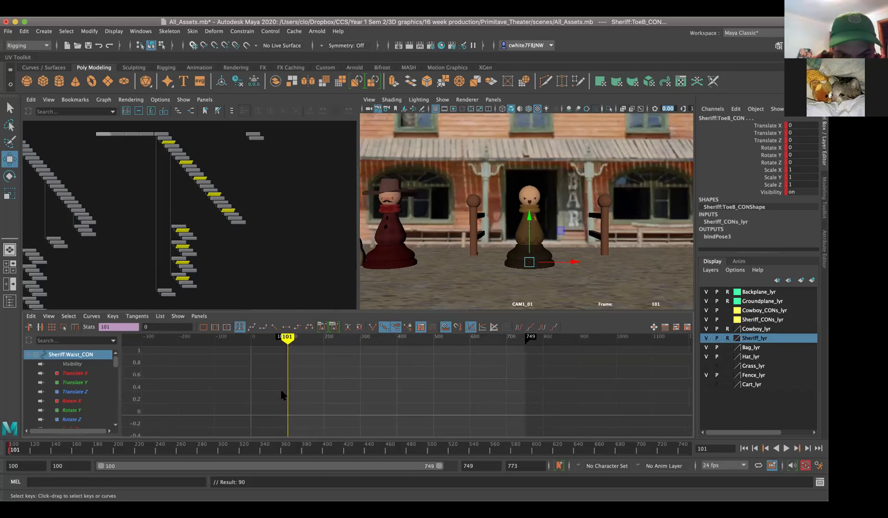
key("f")
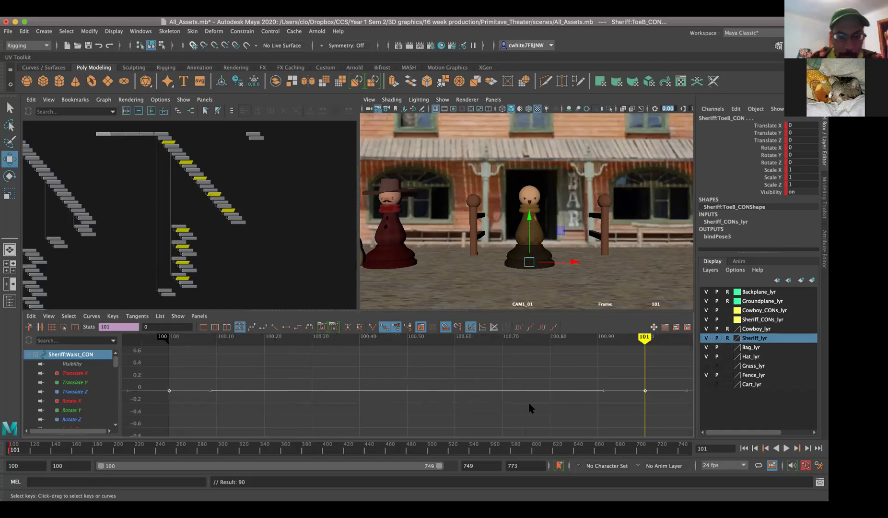
key("a")
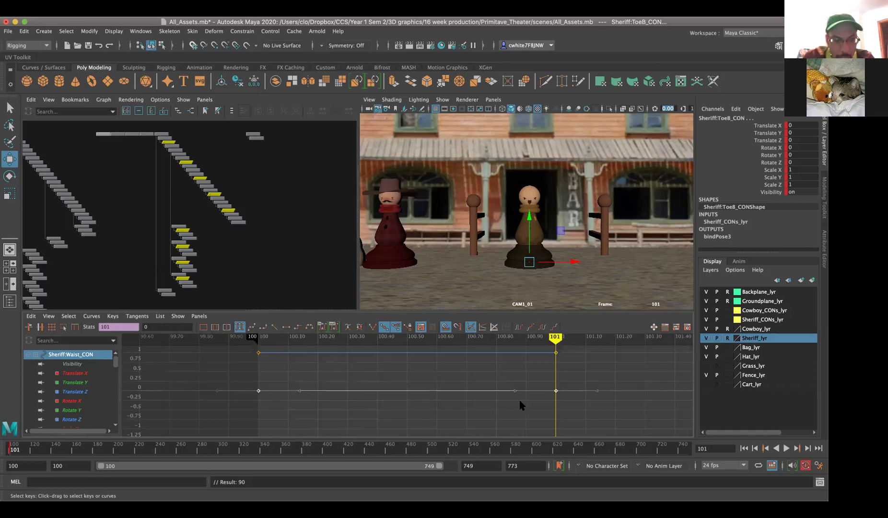
Reselect all objects in Sheriff_CONs_lyr and frame their curves around frames 100 and 101 in the Graph Editor
key("f")
scroll(532, 404, "down", 5)
middle_click_drag(538, 397, 464, 398, "alt")
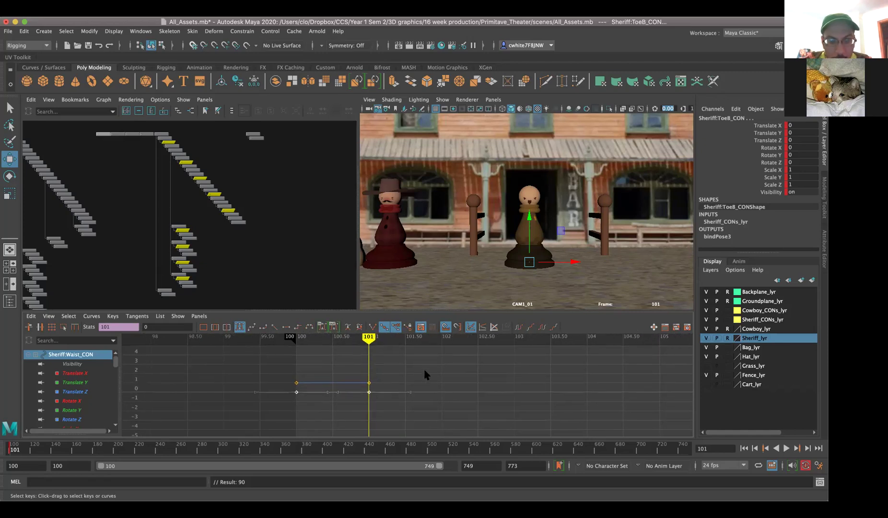
scroll(444, 381, "down", 3)
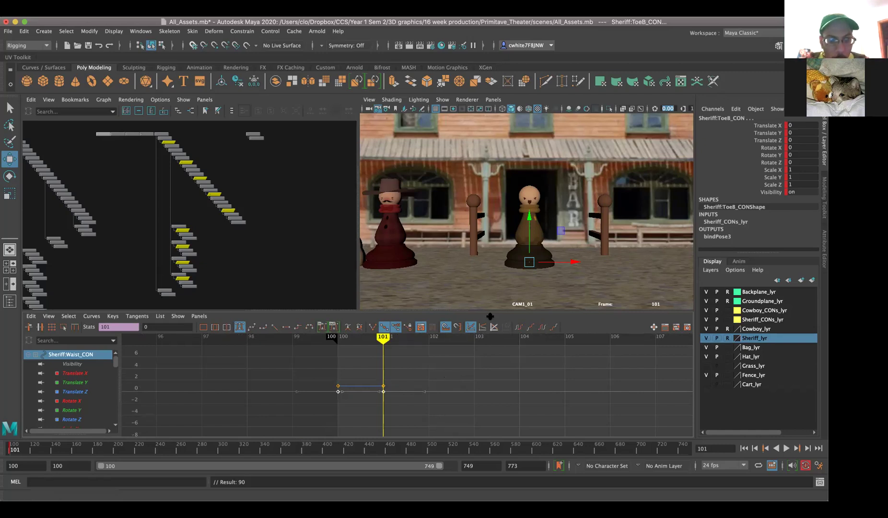
left_click(544, 243)
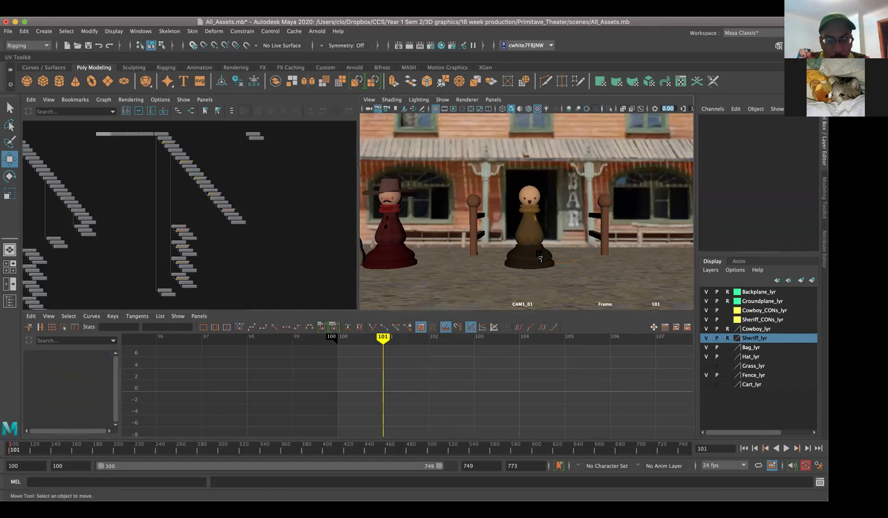
right_click(761, 318)
mouse_move(755, 369)
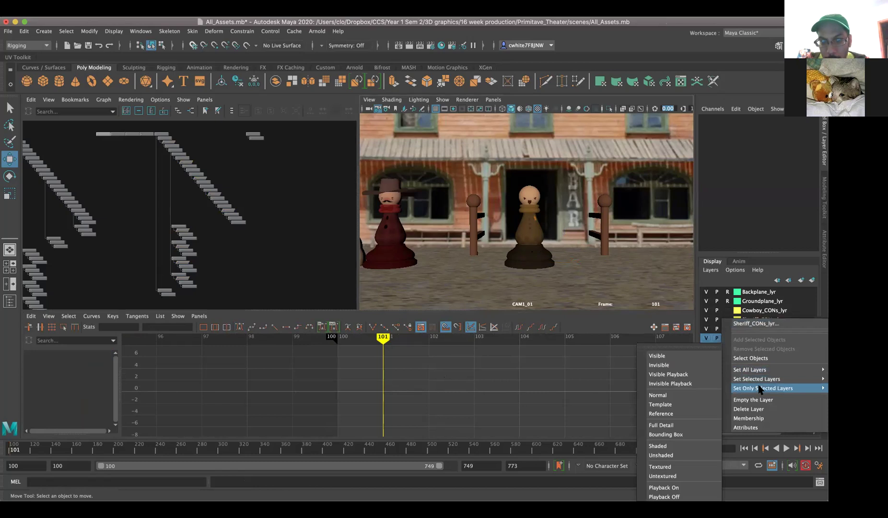
left_click(750, 358)
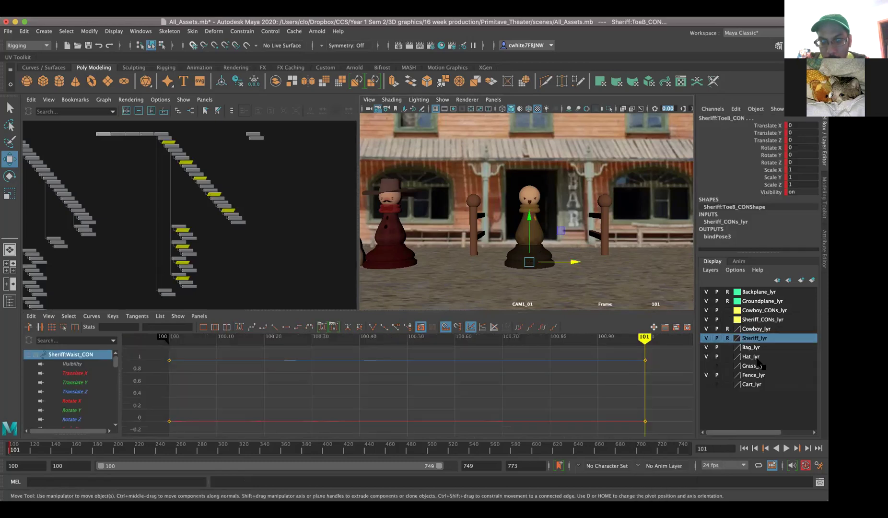
left_click(763, 320)
right_click(763, 321)
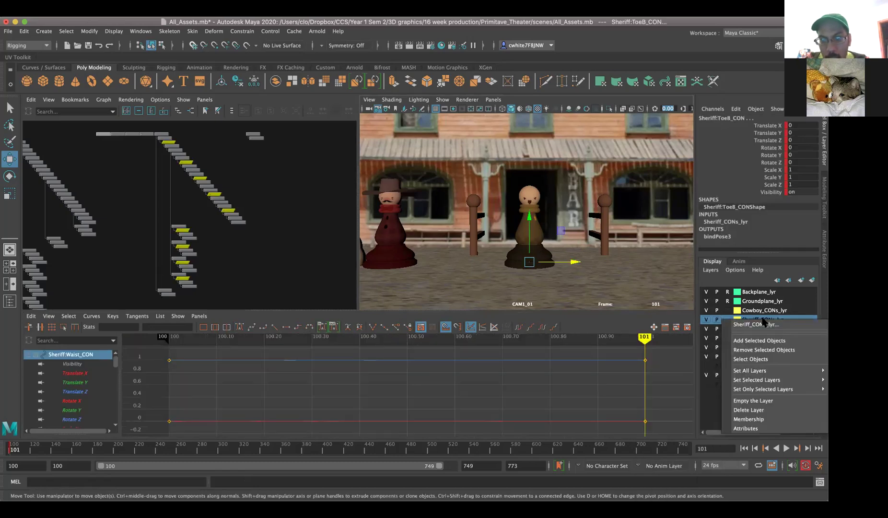
left_click(759, 358)
key("f")
scroll(521, 373, "down", 2)
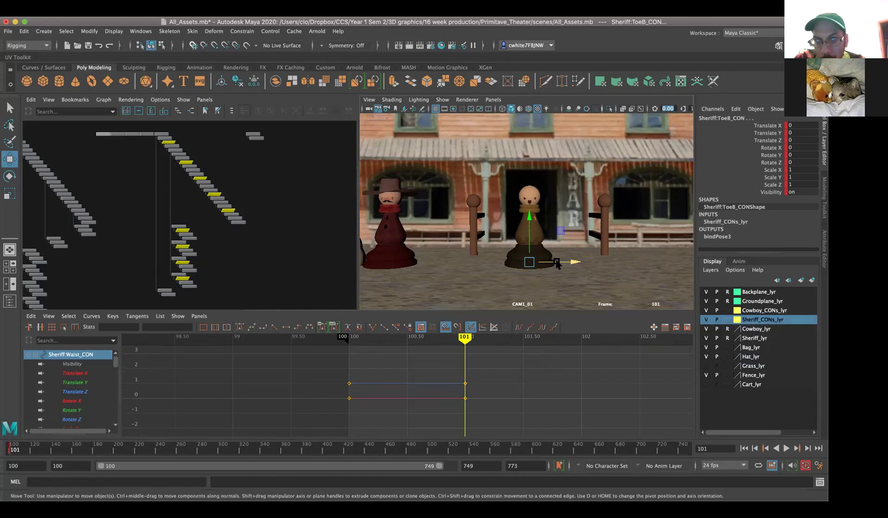
Select only the sheriff's Base_CON, move it to Translate X 2.535 at frame 101 and frame its curves in the Graph Editor
left_click_drag(556, 263, 572, 266)
key("z")
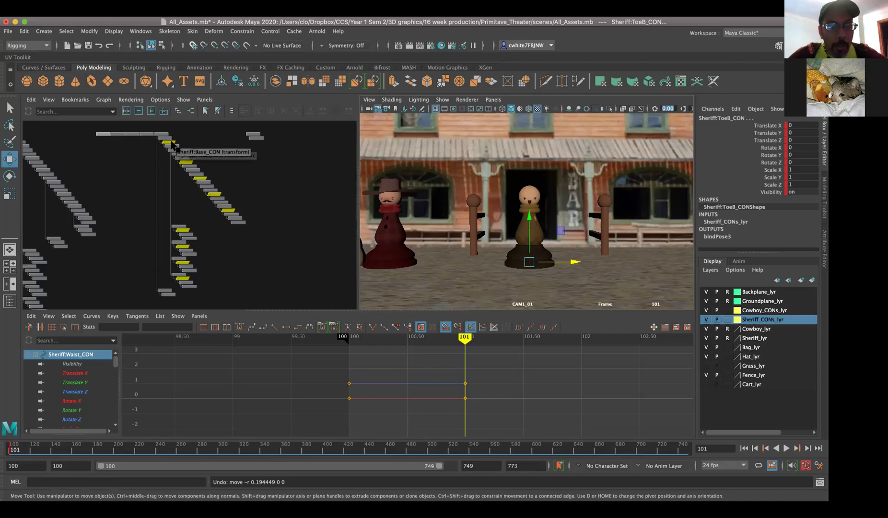
key("f")
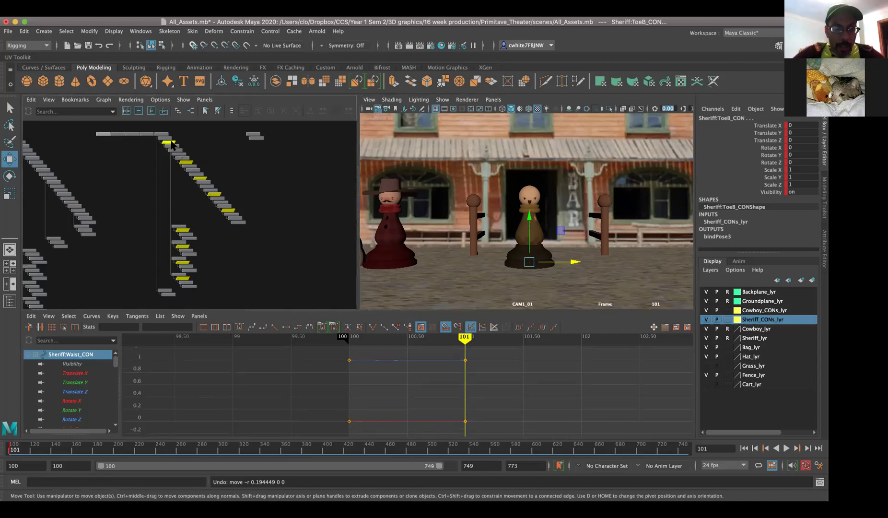
left_click(199, 144)
left_click(168, 142)
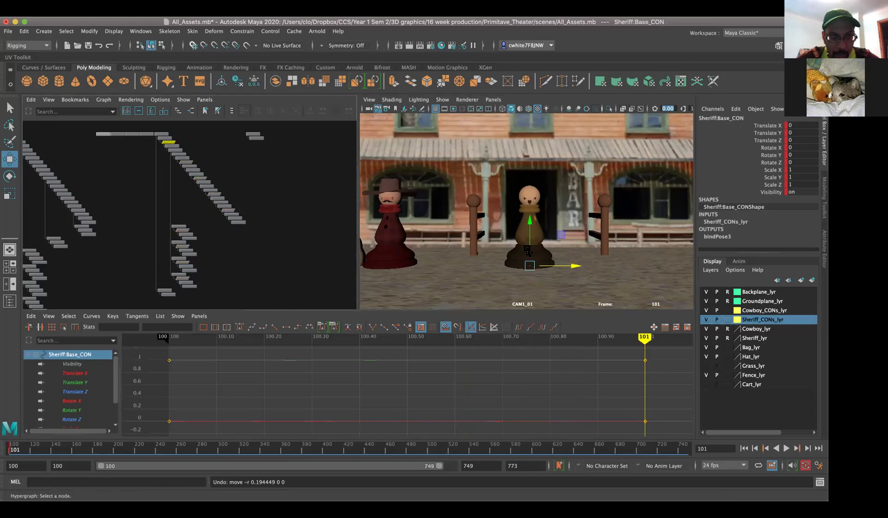
left_click_drag(574, 265, 772, 266)
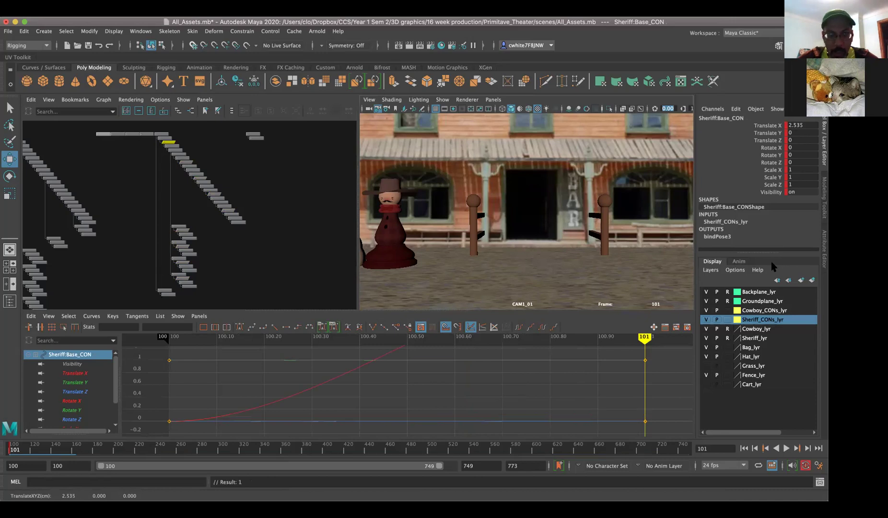
key("f")
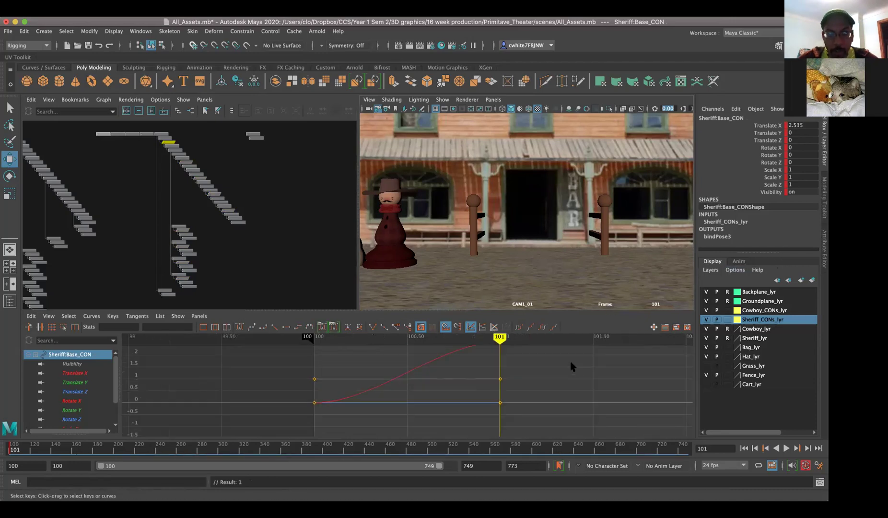
mouse_move(571, 365)
middle_mouse_down("alt")
mouse_move(538, 376)
mouse_move(532, 365)
mouse_move(403, 381)
middle_mouse_up("alt")
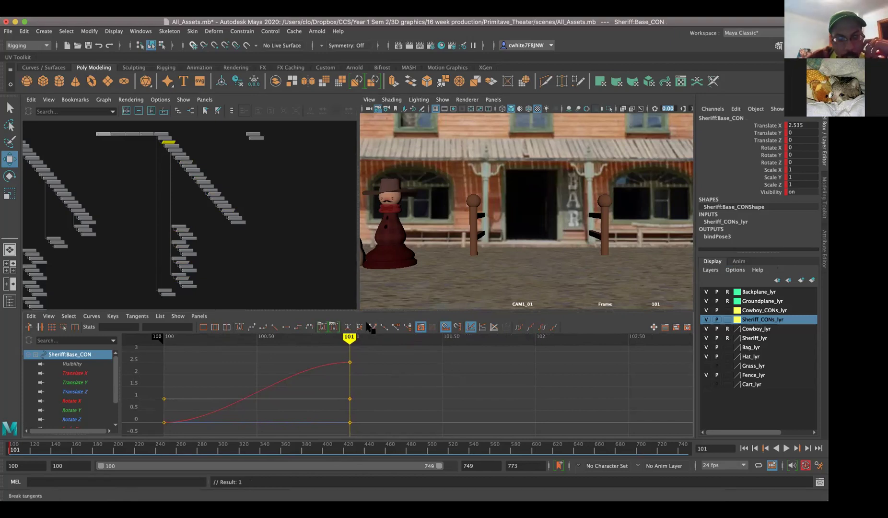
Show the perspective view in place of the Hypergraph and frame the sheriff's Base_CON with the Rotate tool active
left_click(205, 100)
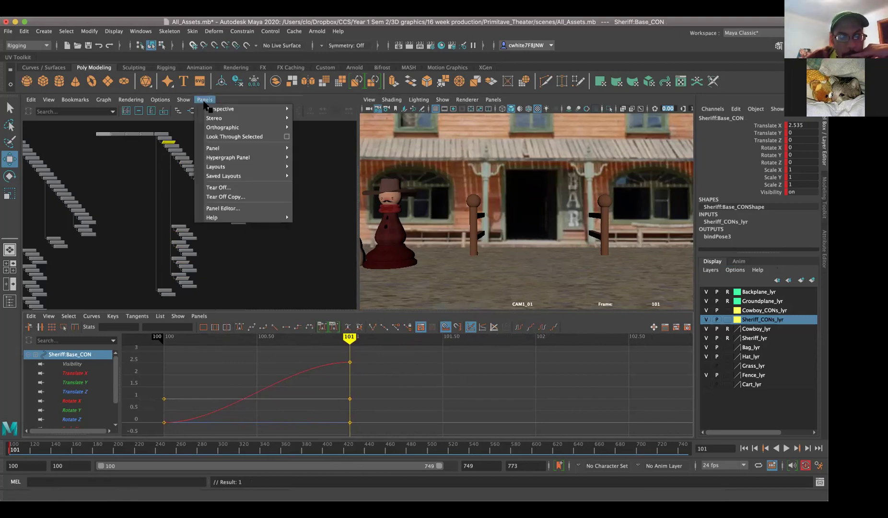
mouse_move(256, 109)
left_click(320, 113)
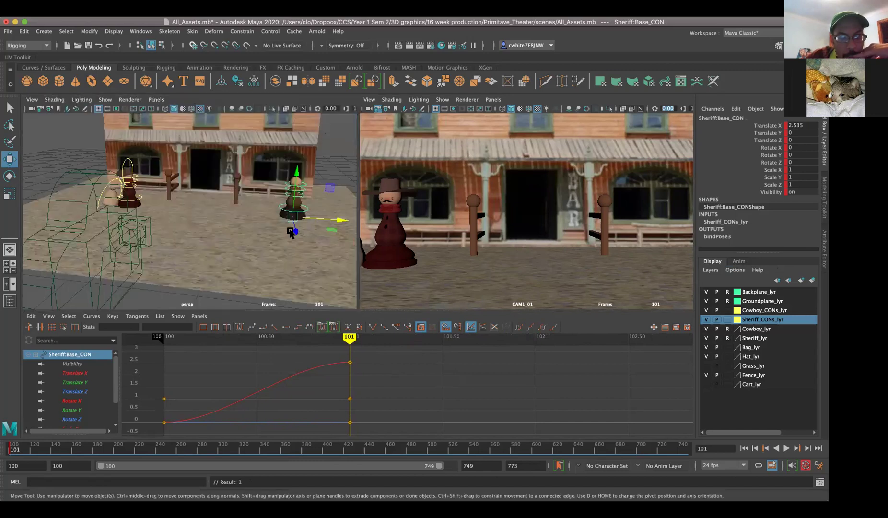
scroll(254, 231, "down", 3)
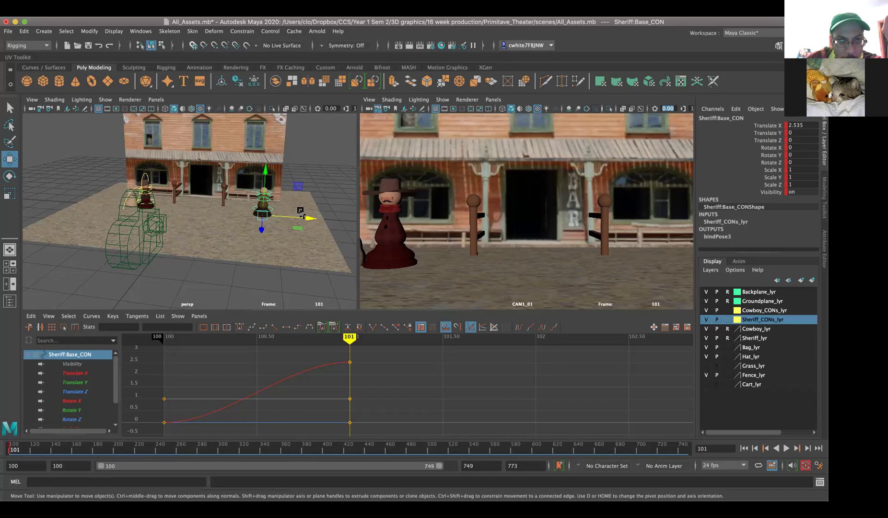
key("e")
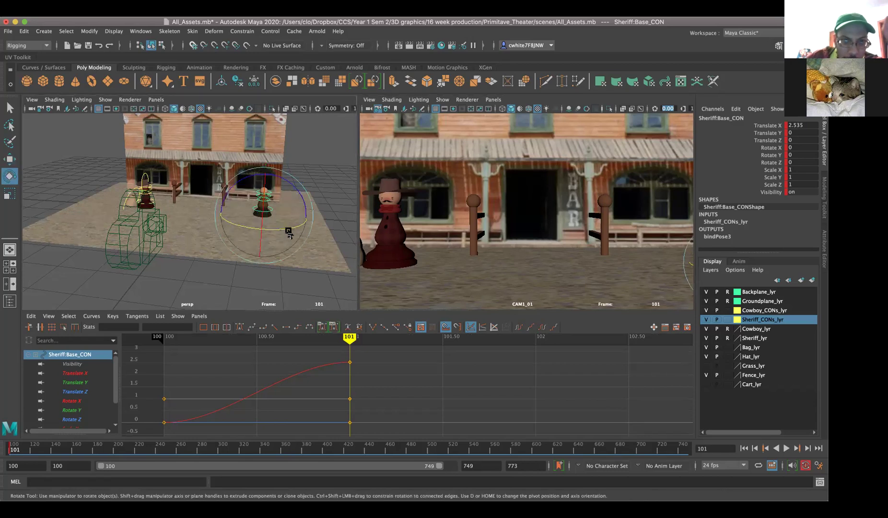
key("f")
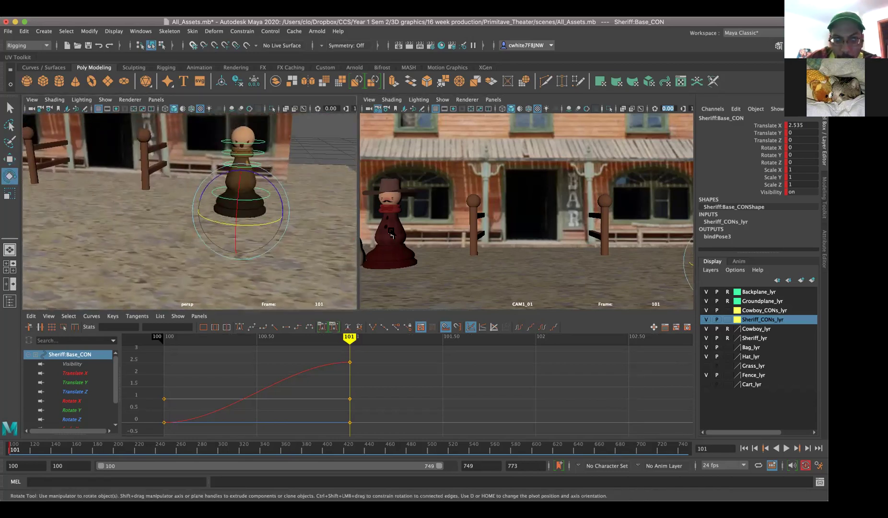
Set the Rotate Y of the sheriff's Base_CON to -90 at frame 101 and deselect it
left_click_drag(268, 223, 235, 230)
left_click(803, 154)
type("90")
key("Return")
key("ctrl+z")
left_click(797, 155)
type("-")
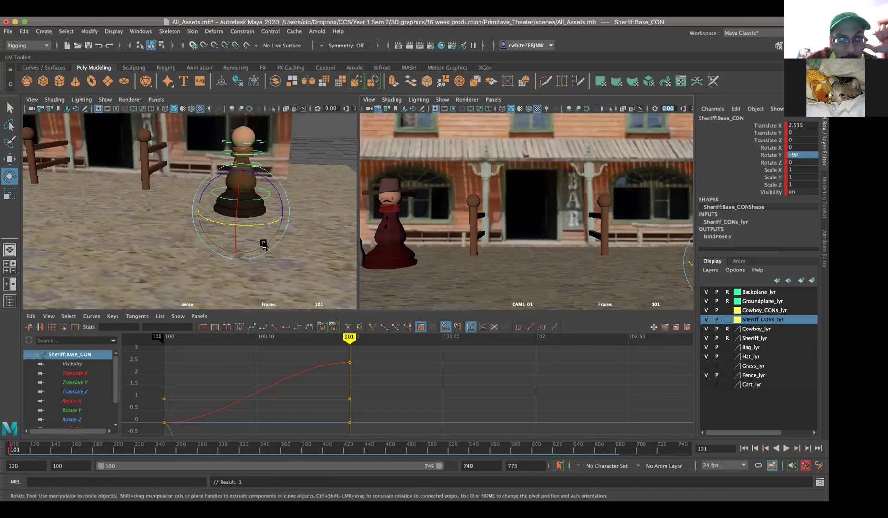
left_click(283, 261)
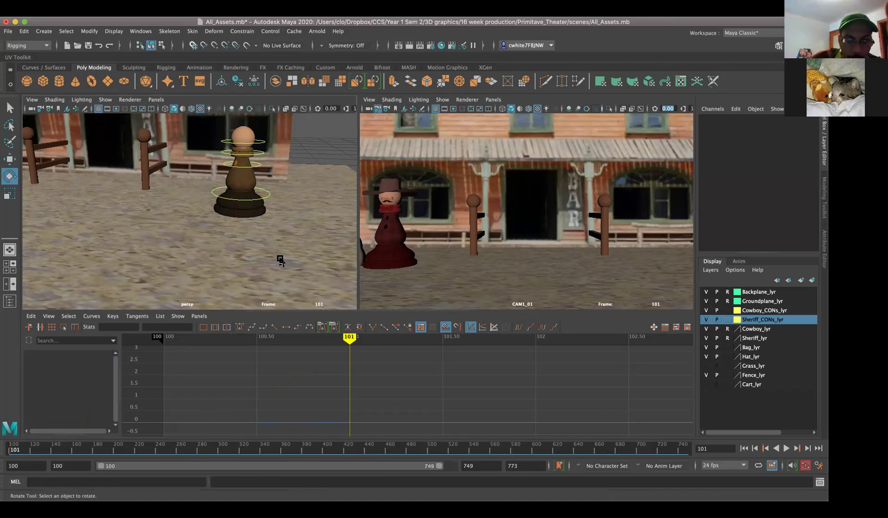
Select the objects in Cowboy_CONs_lyr to check which nodes the layer contains, and clear the selection
scroll(365, 400, "down", 5)
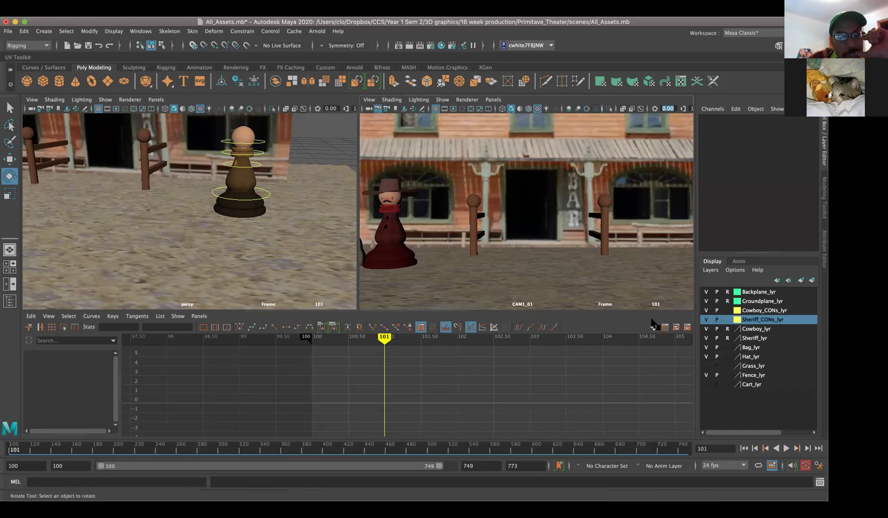
right_click(762, 312)
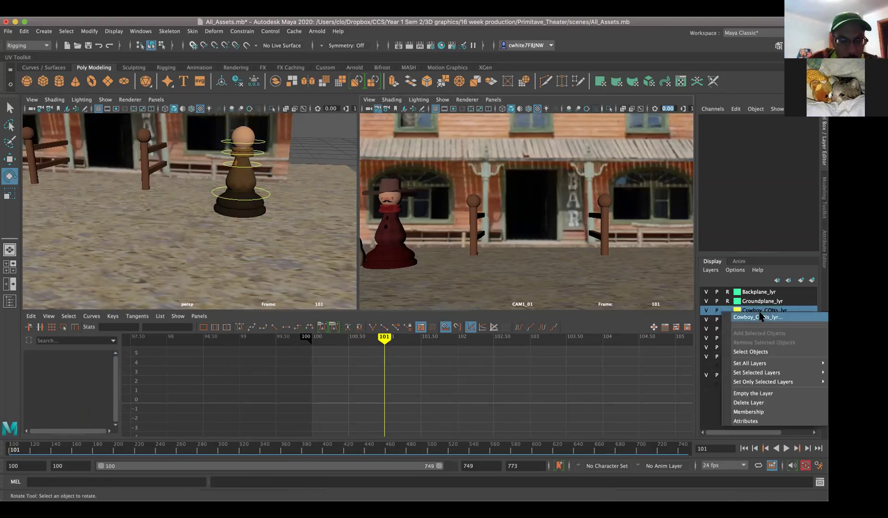
left_click(753, 354)
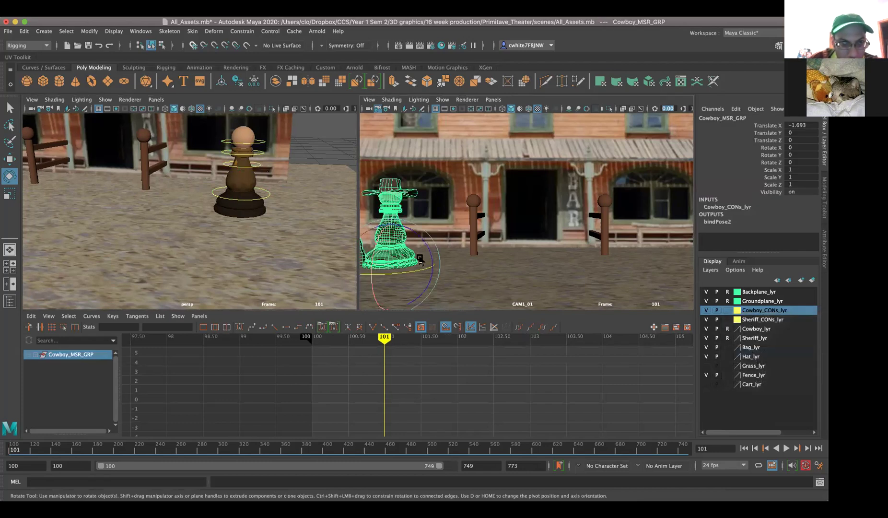
left_click(451, 266)
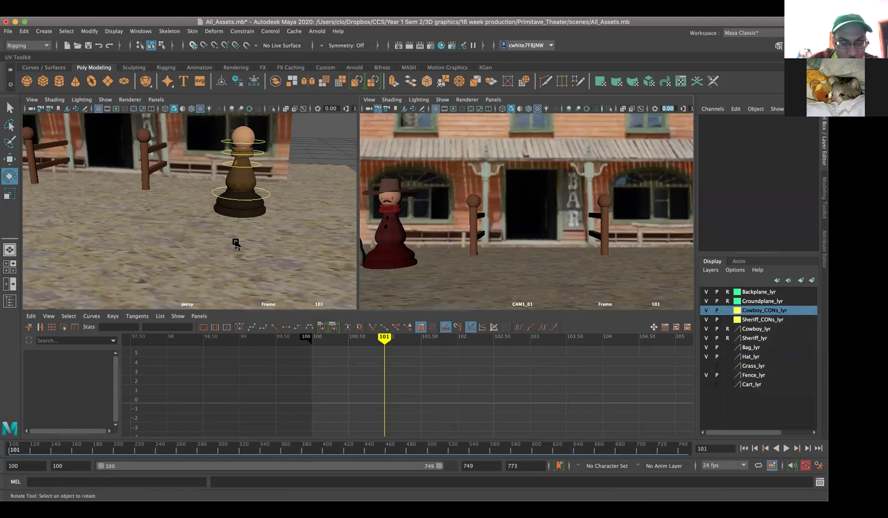
Display the perspective view in wireframe with both characters in sight and select the cowboy's Base_CON
key("4")
scroll(203, 249, "down", 3)
left_click_drag(144, 237, 259, 242, "alt")
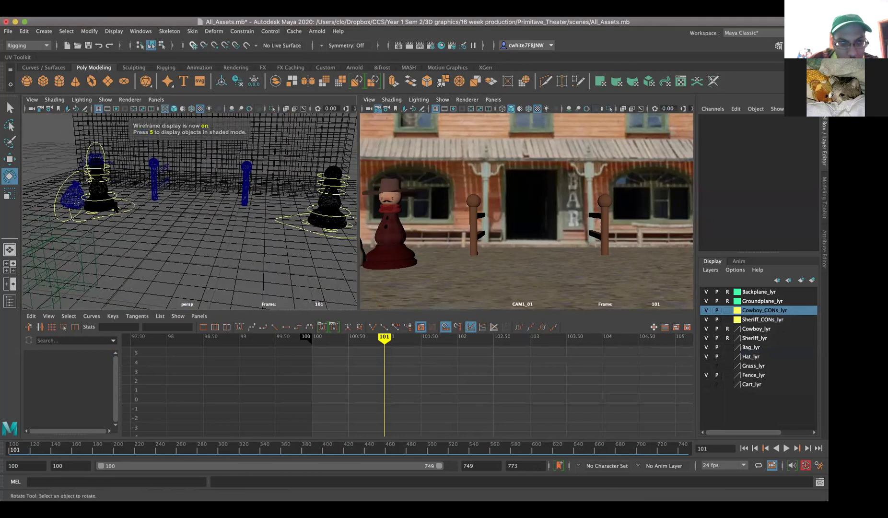
left_click(137, 218)
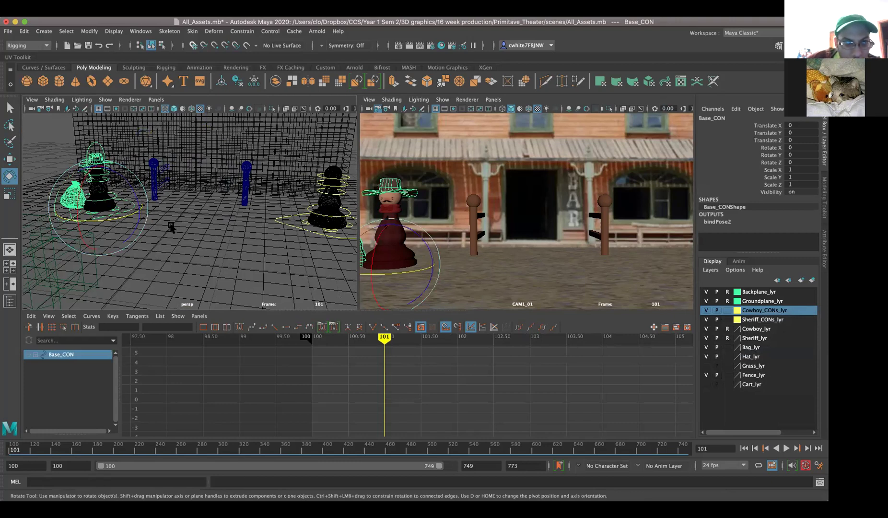
left_click(124, 212)
left_click(131, 214)
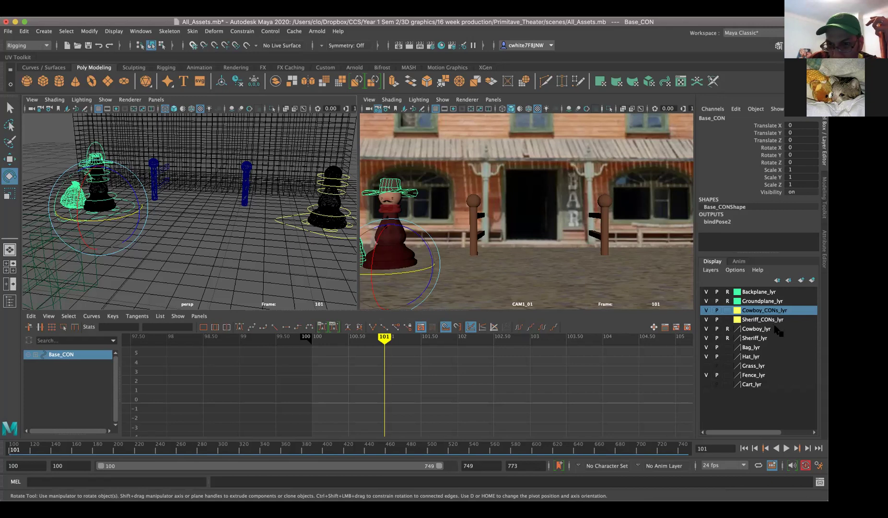
Select the objects in Cowboy_CONs_lyr and show the Hypergraph hierarchy in place of the perspective view, framed on Cowboy_MSR_GRP
right_click(765, 312)
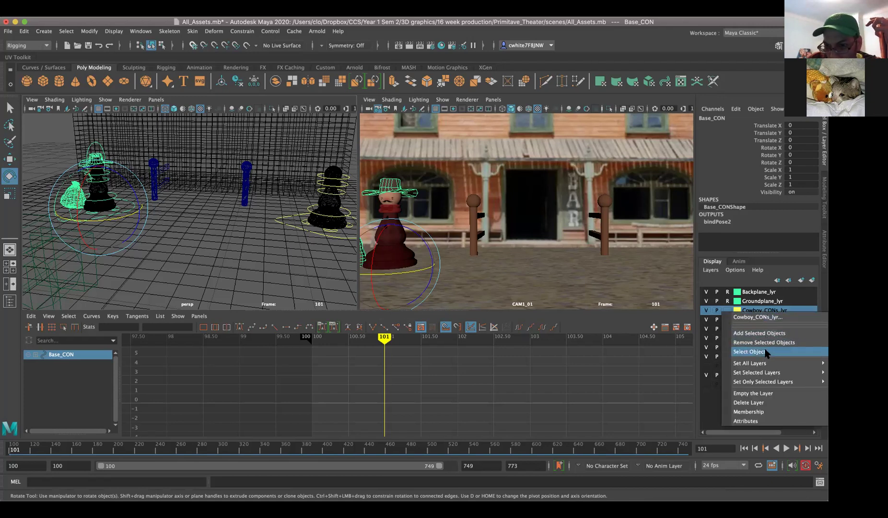
left_click(764, 351)
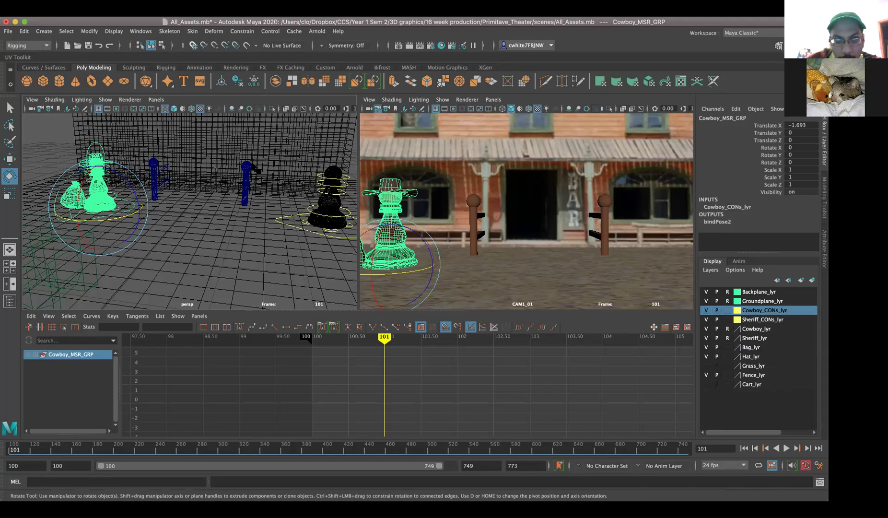
left_click(157, 99)
mouse_move(192, 162)
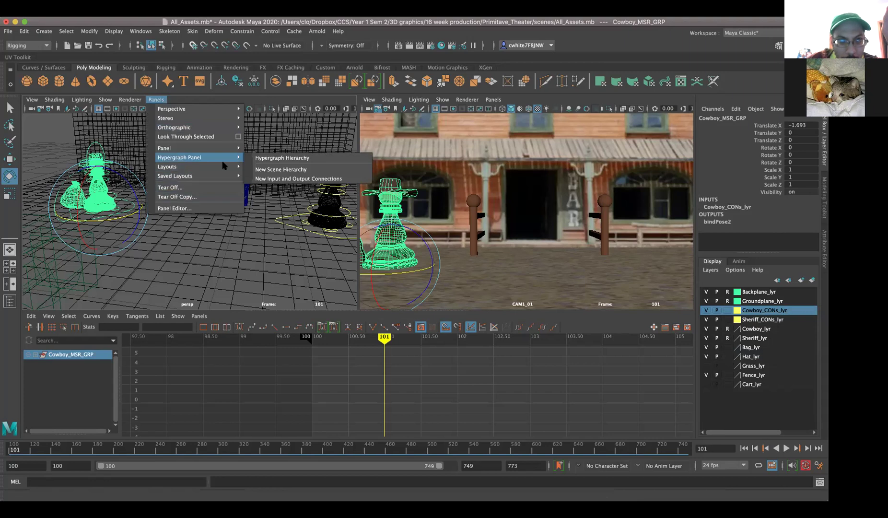
left_click(282, 159)
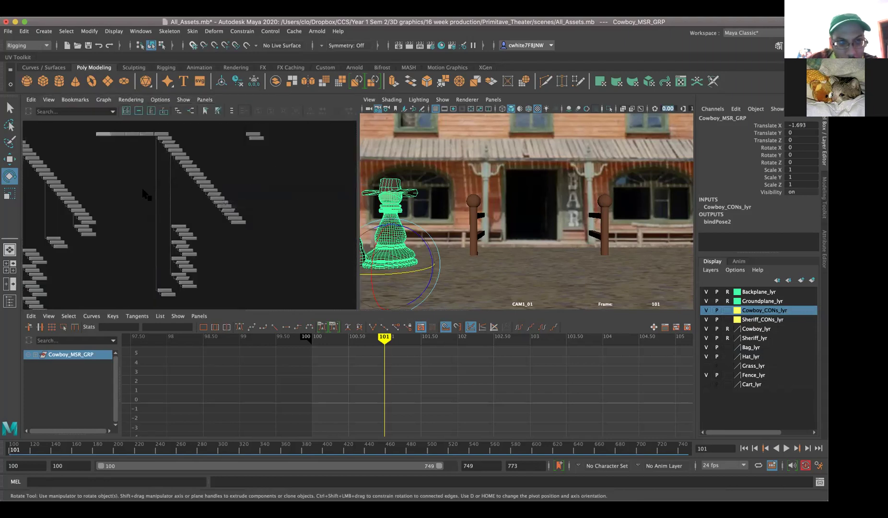
key("f")
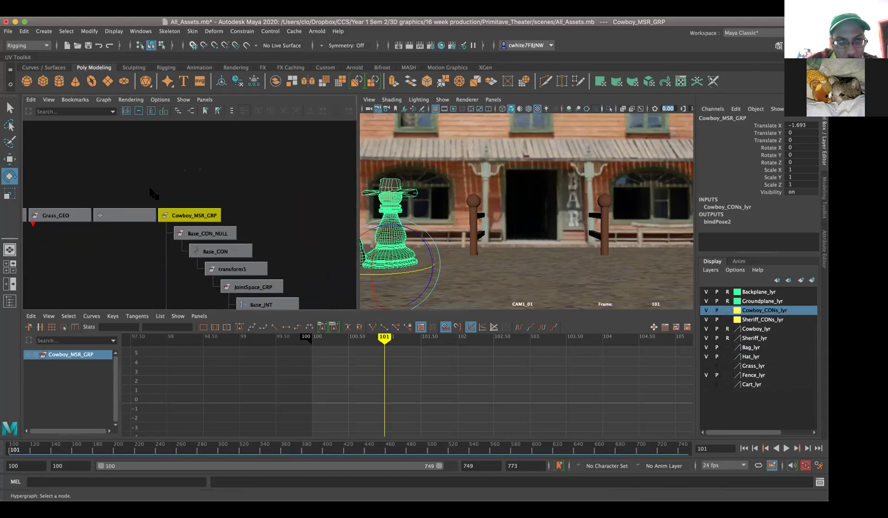
Fit the cowboy's node hierarchy into the Hypergraph and reselect the objects in Cowboy_CONs_lyr to locate them there
left_click(290, 232)
scroll(278, 224, "down", 3)
scroll(239, 202, "down", 3)
middle_click_drag(239, 205, 234, 162, "alt")
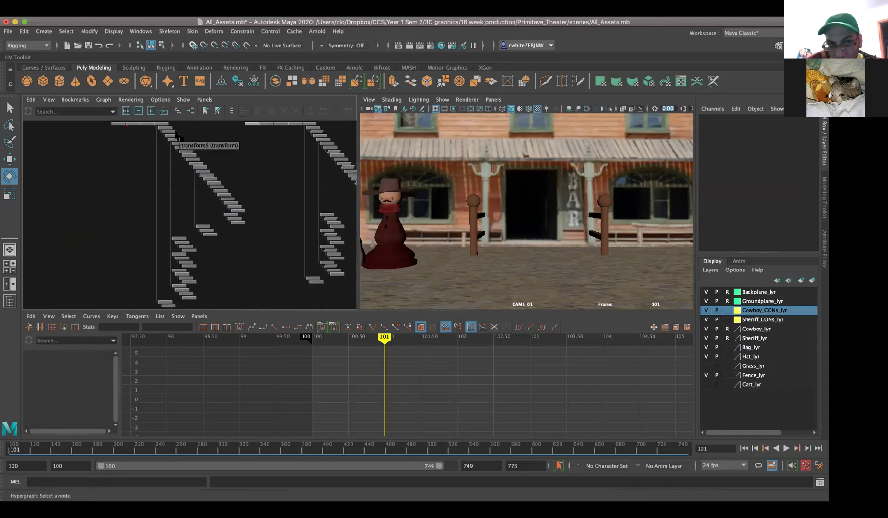
right_click(746, 313)
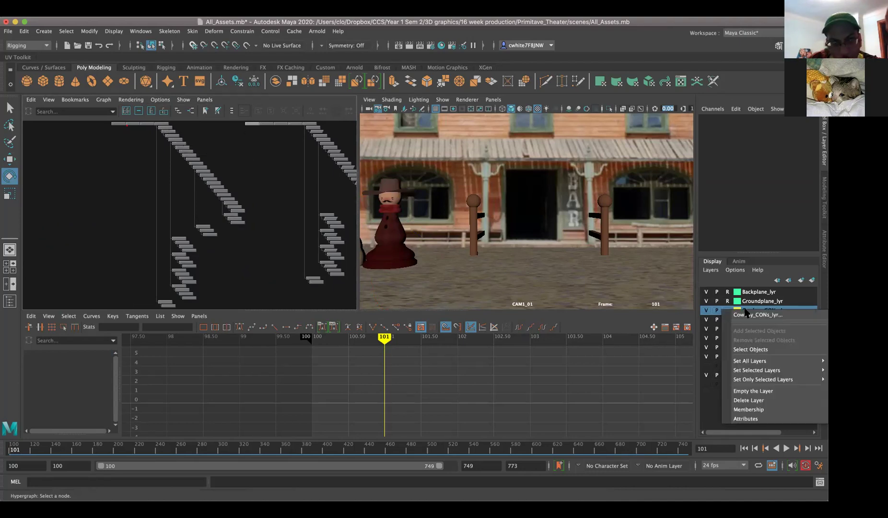
left_click(750, 349)
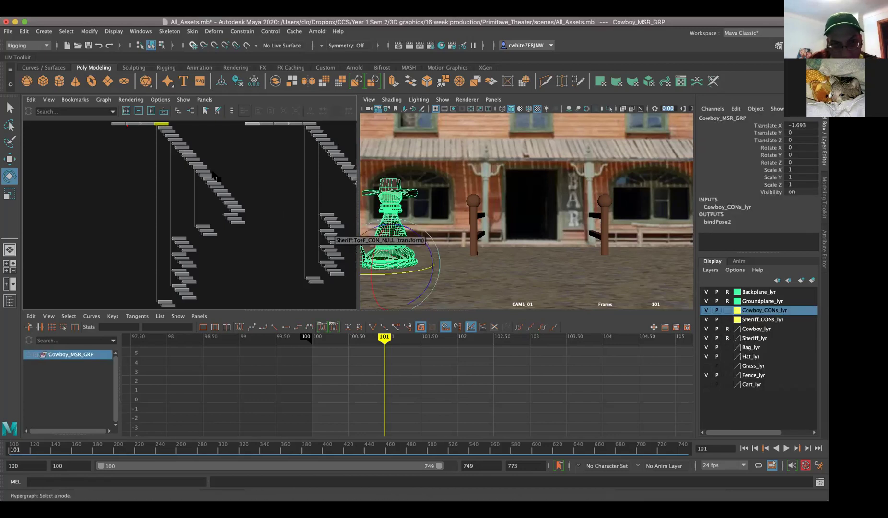
Remove Cowboy_MSR_GRP from Cowboy_CONs_lyr and clear the selection
right_click(764, 311)
left_click(766, 342)
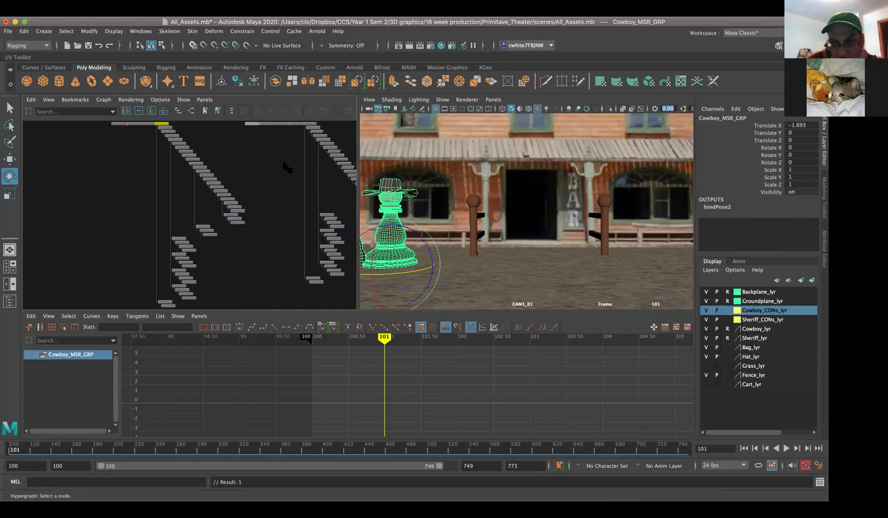
left_click(204, 140)
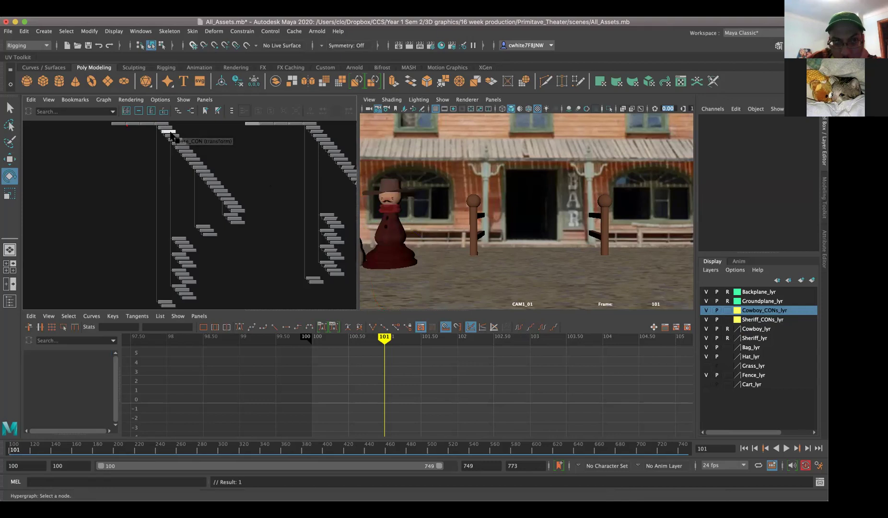
Add the cowboy's Base, Waist, Chest, Neck, Head, Hat, Bag and four toe controls to Cowboy_CONs_lyr
left_click(169, 132)
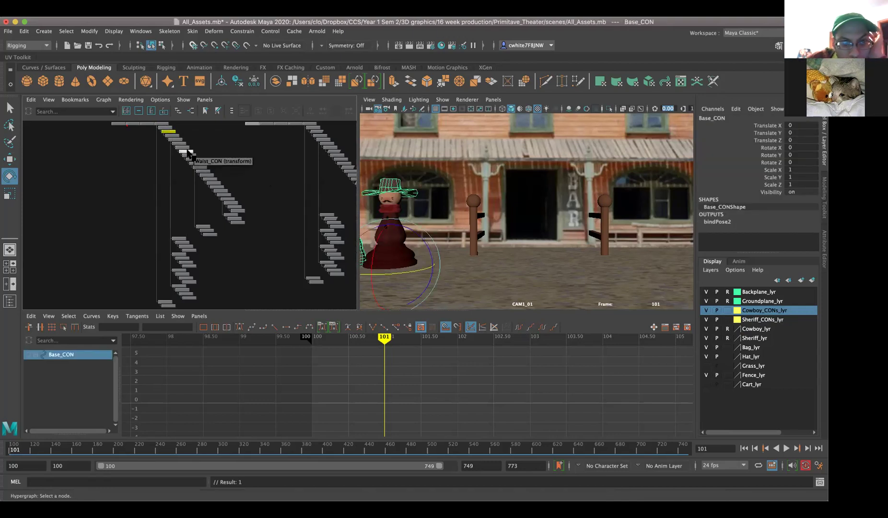
left_click(188, 152, "shift")
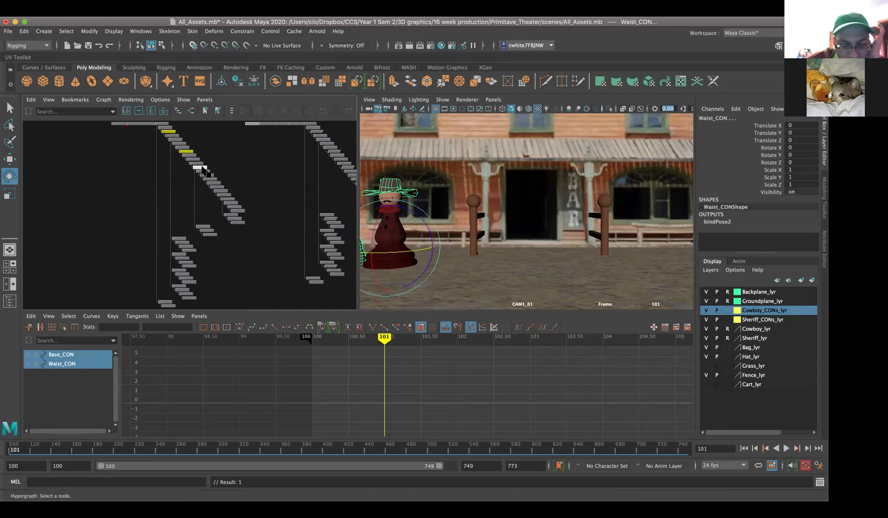
left_click(203, 168, "shift")
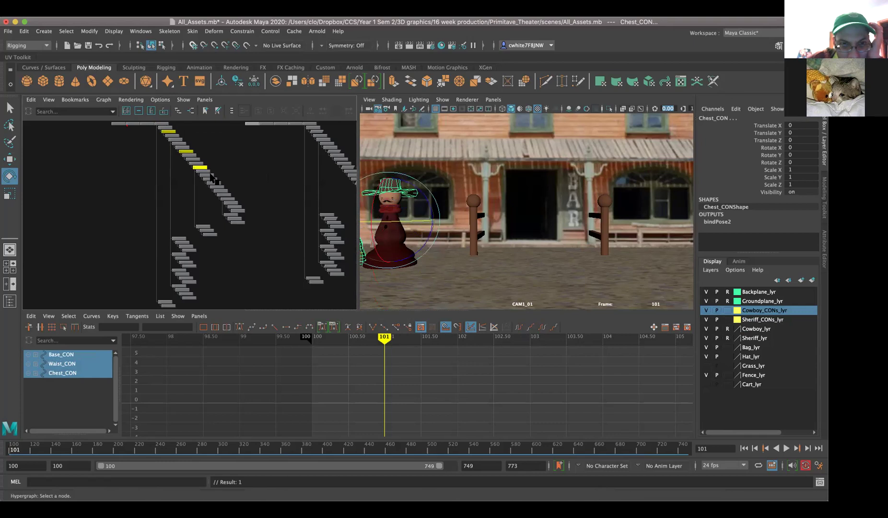
left_click(215, 183, "shift")
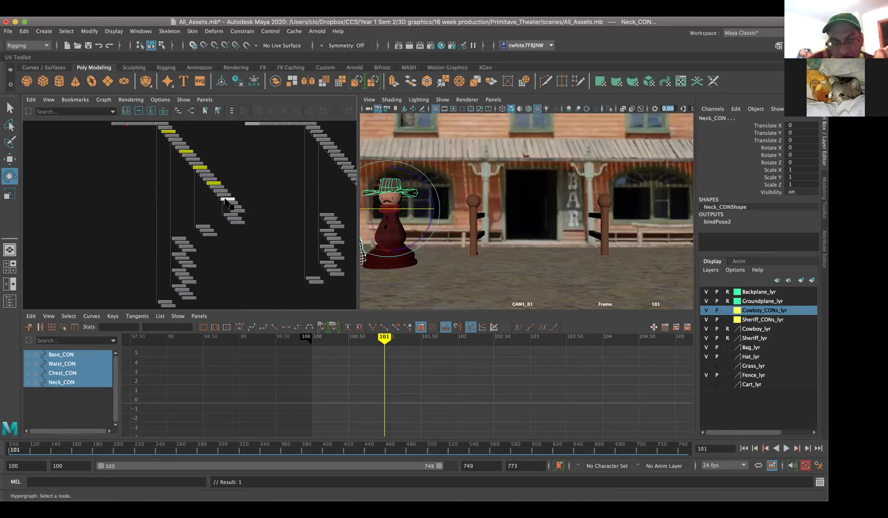
left_click(227, 199, "shift")
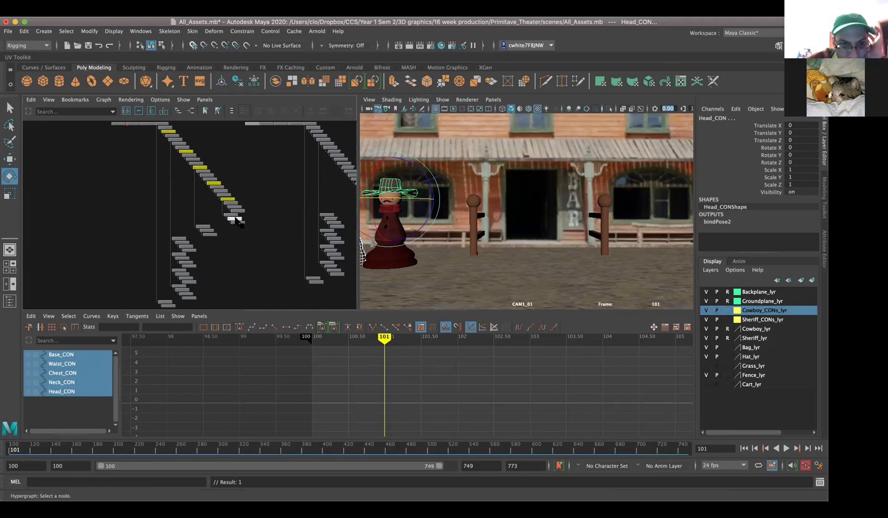
left_click(234, 219, "shift")
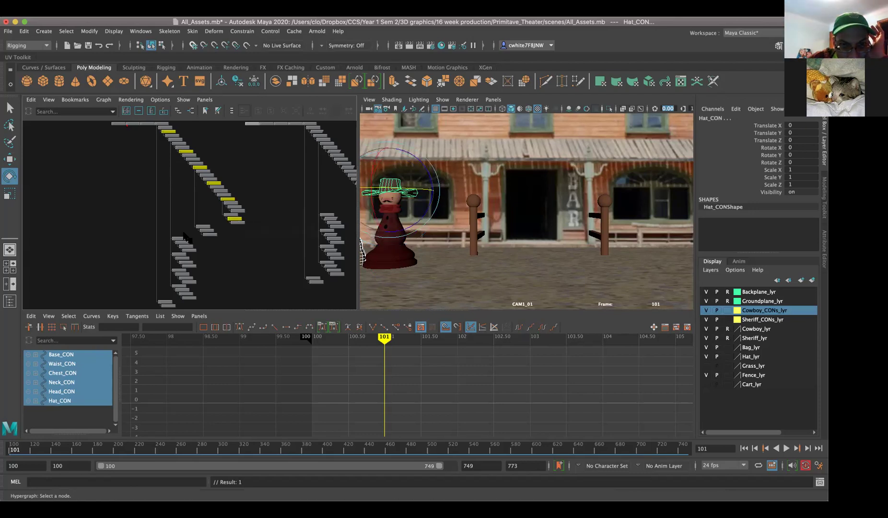
left_click(207, 233, "shift")
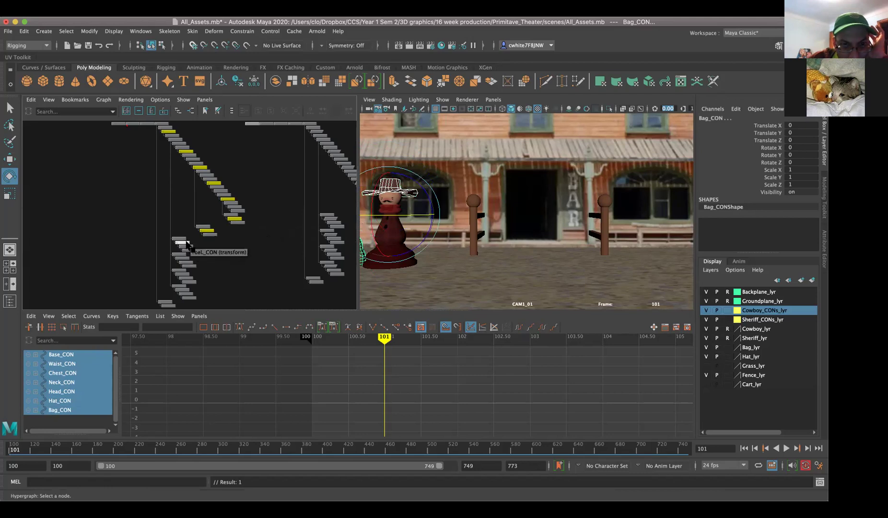
left_click(190, 263, "shift")
left_click(183, 272, "shift")
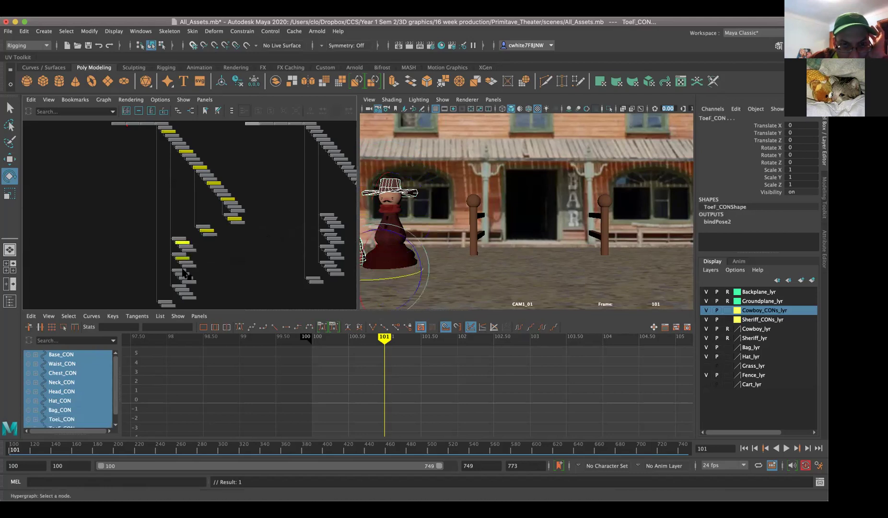
left_click(180, 293, "shift")
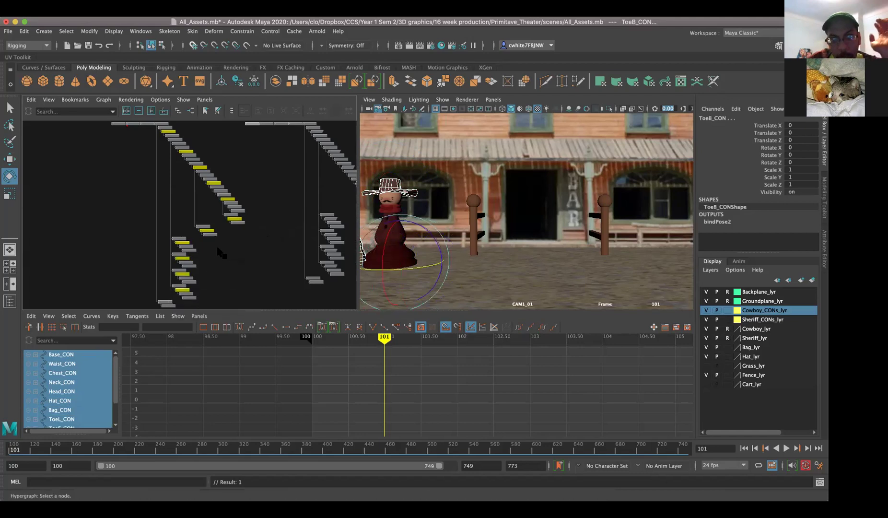
scroll(220, 252, "down", 1)
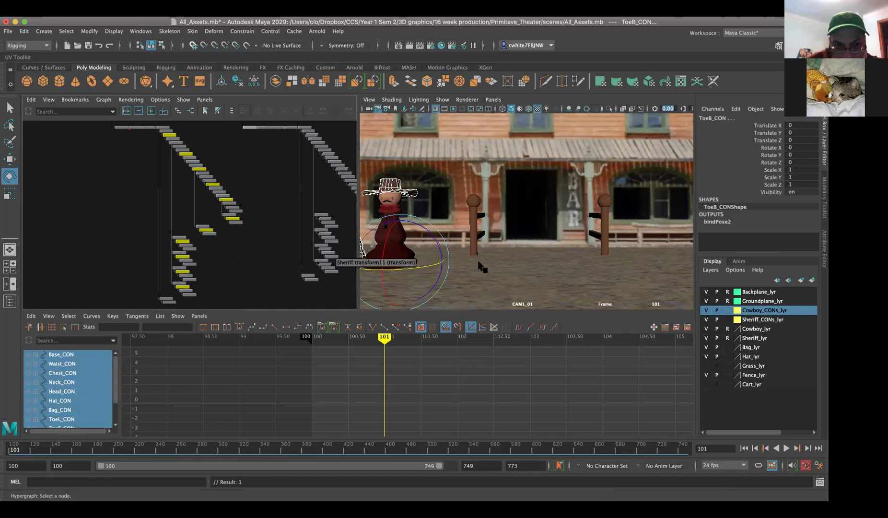
right_click(755, 311)
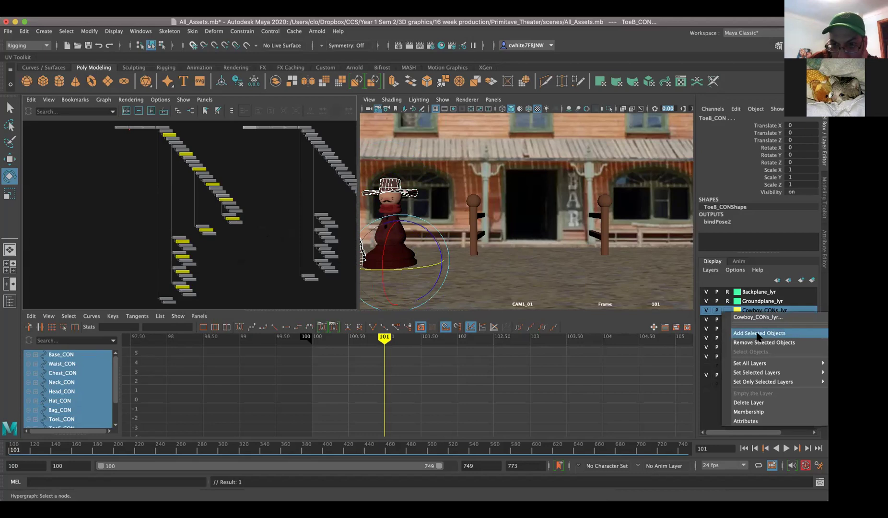
left_click(757, 334)
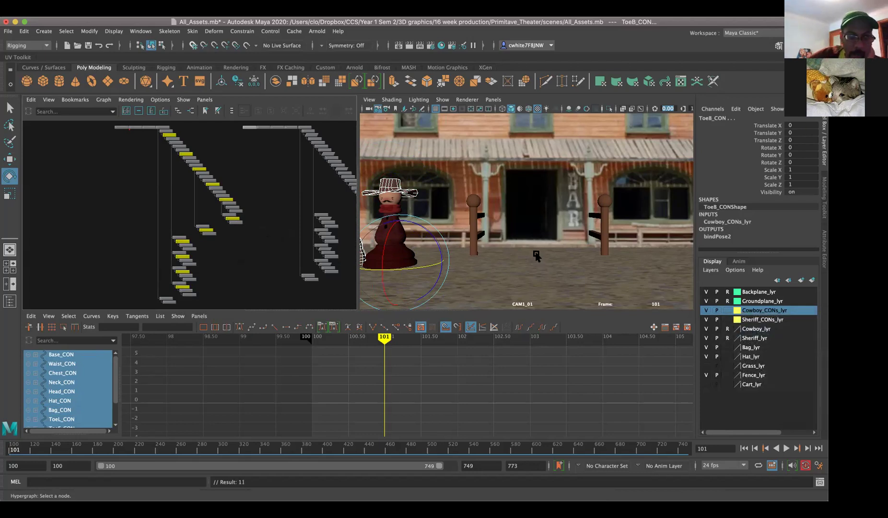
Clear the selection, select the objects in Cowboy_CONs_lyr and key them at frames 100 and 101
left_click(297, 192)
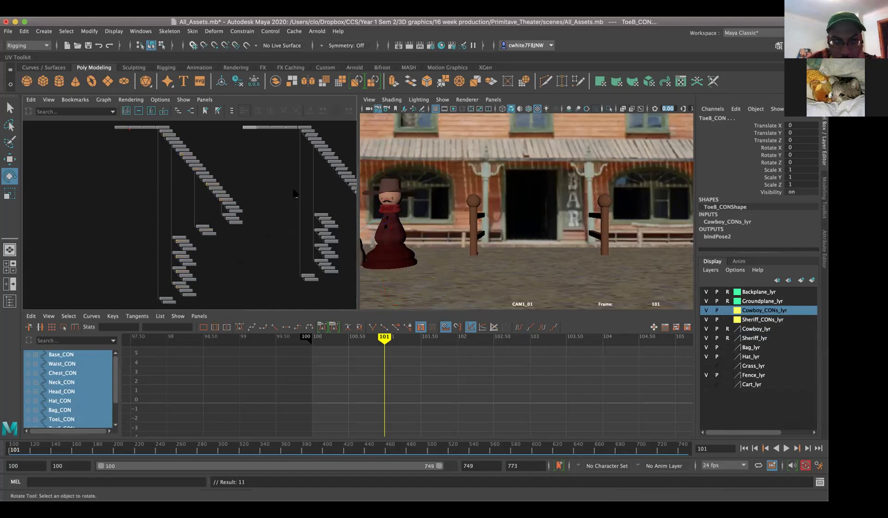
right_click(767, 310)
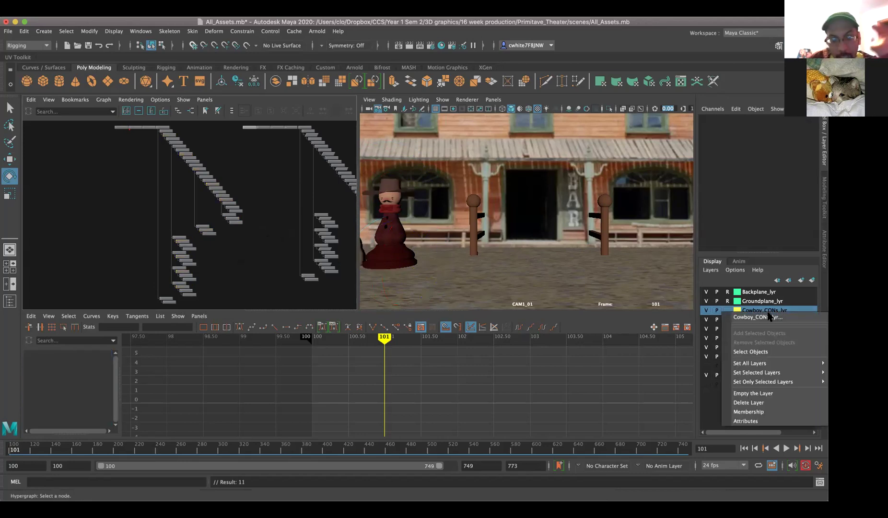
left_click(762, 351)
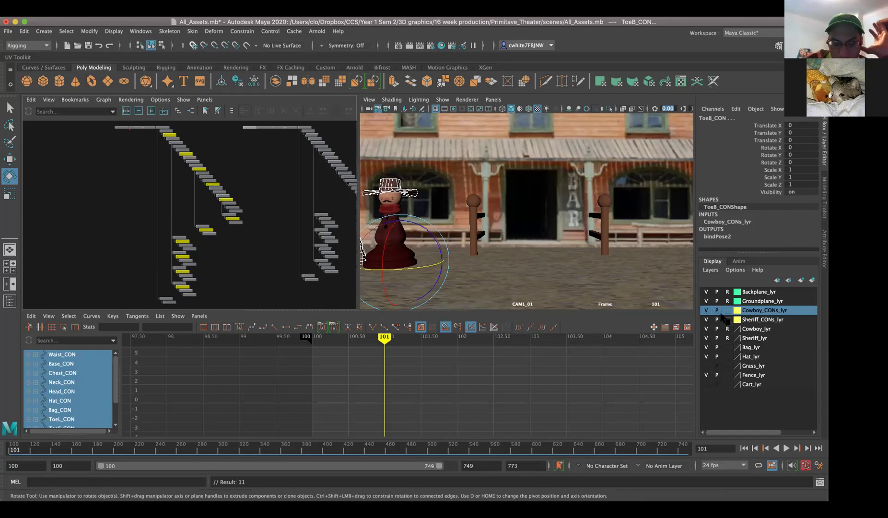
key("f")
scroll(401, 367, "up", 5)
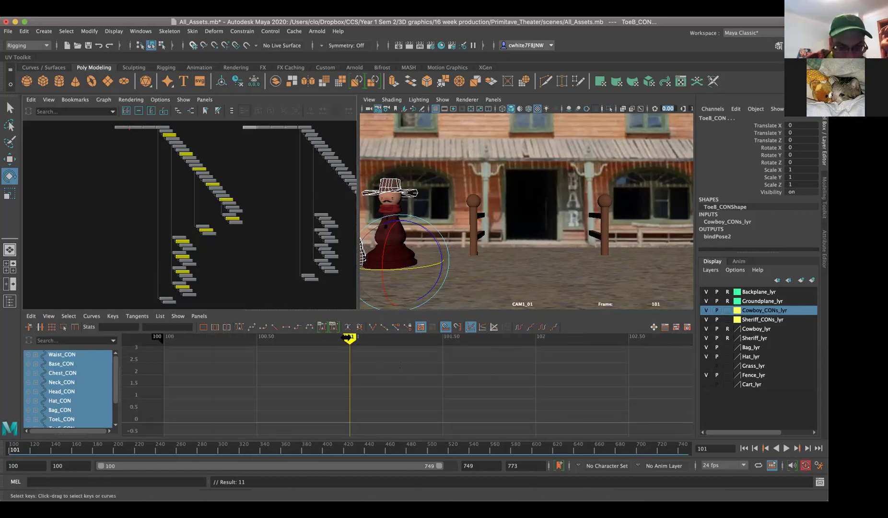
left_click_drag(345, 337, 164, 337)
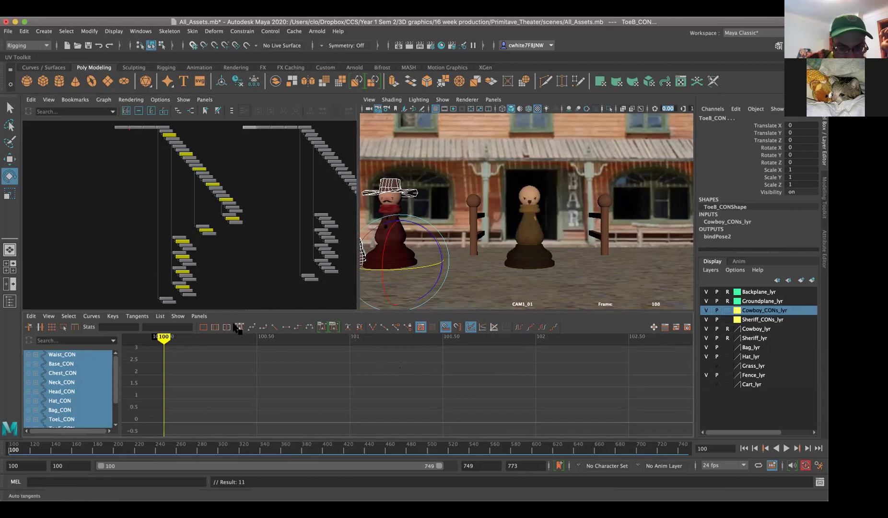
key("s")
key("alt+v")
key("alt+v")
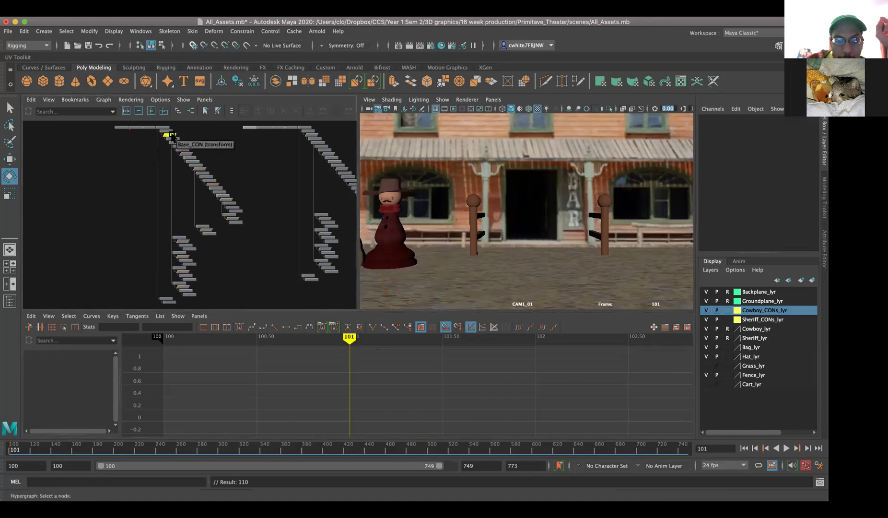
Select the cowboy's Base_CON in the Hypergraph and show the perspective view in place of the node hierarchy
left_click(169, 135)
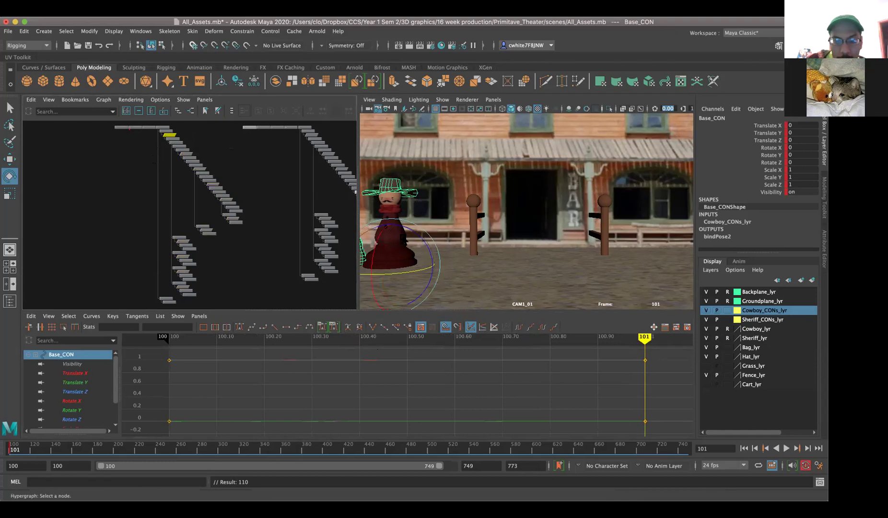
left_click(205, 100)
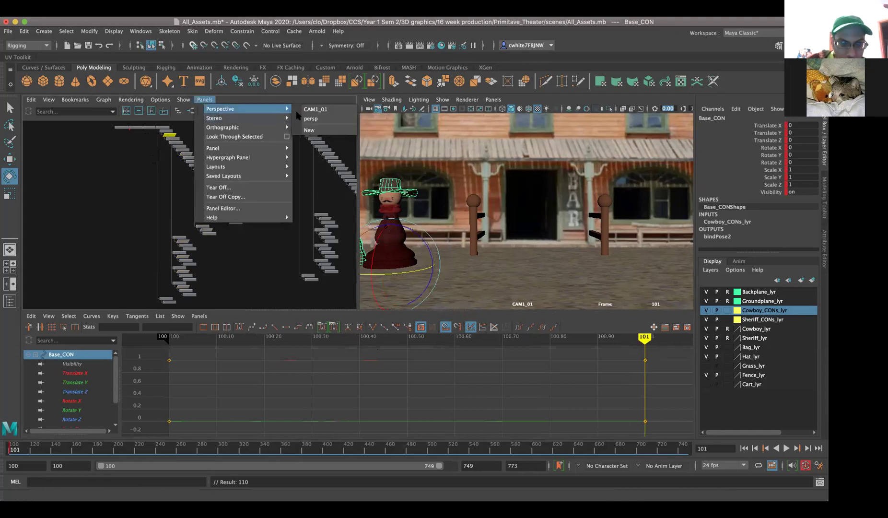
left_click(307, 111)
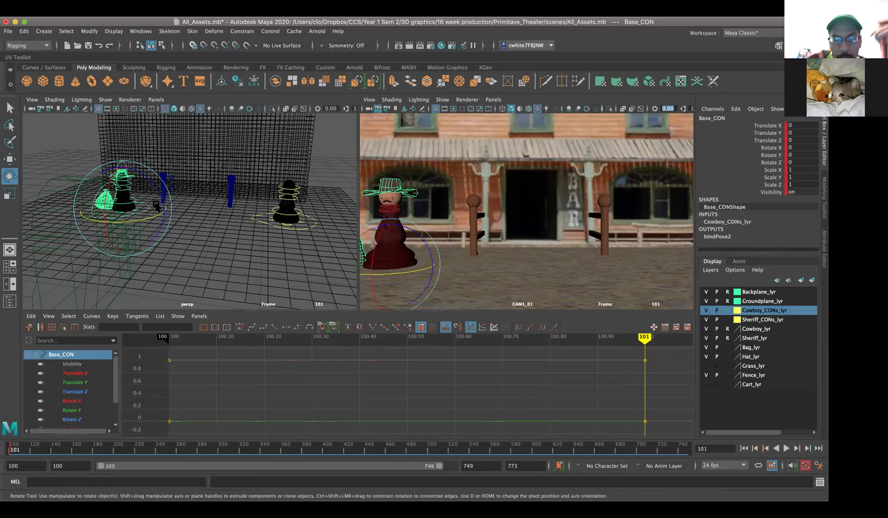
Try moving the cowboy's Base_CON about 1.739 along X at frame 101, and undo the move
key("w")
left_click_drag(163, 212, 226, 226)
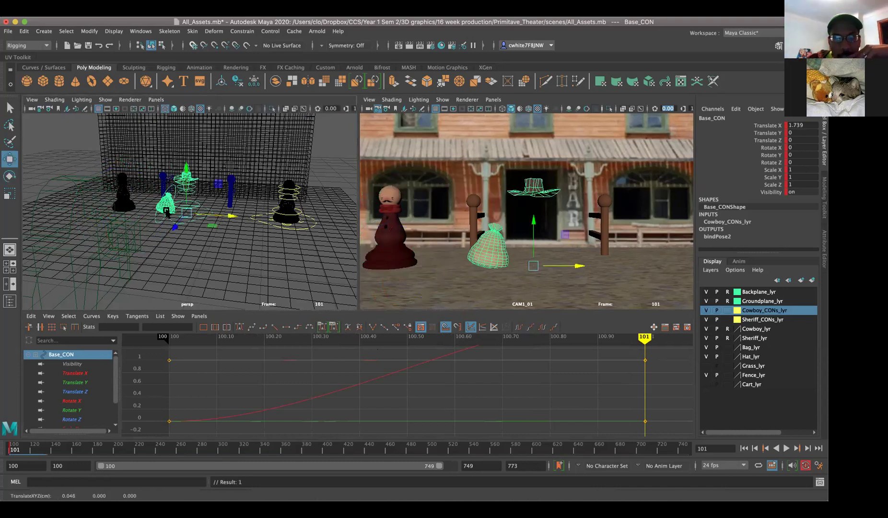
key("ctrl+z")
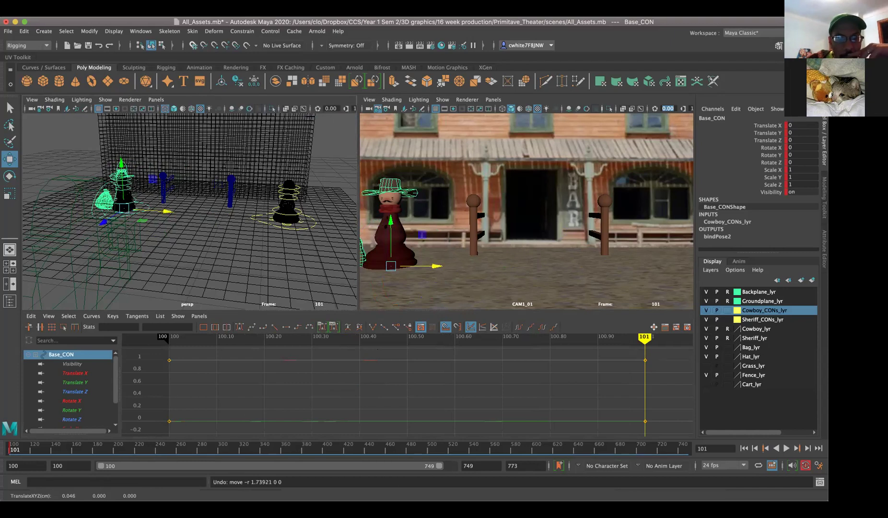
left_click(130, 199)
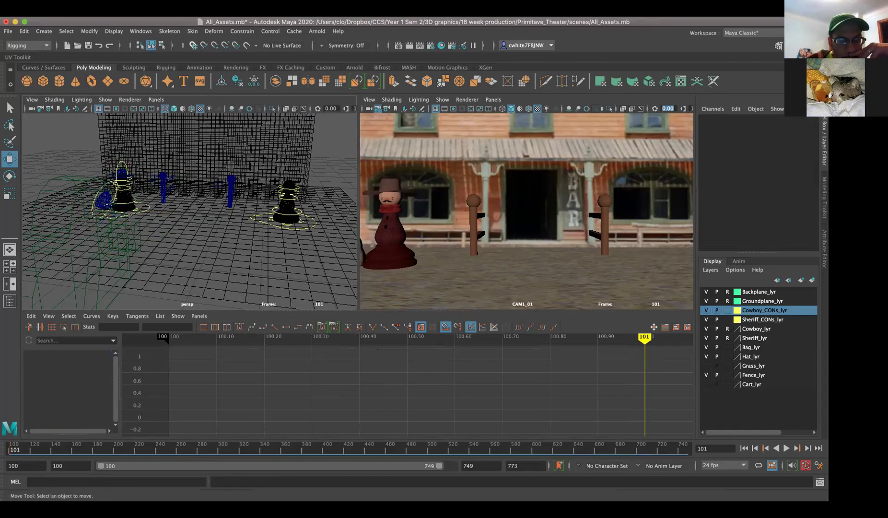
key("ctrl+z")
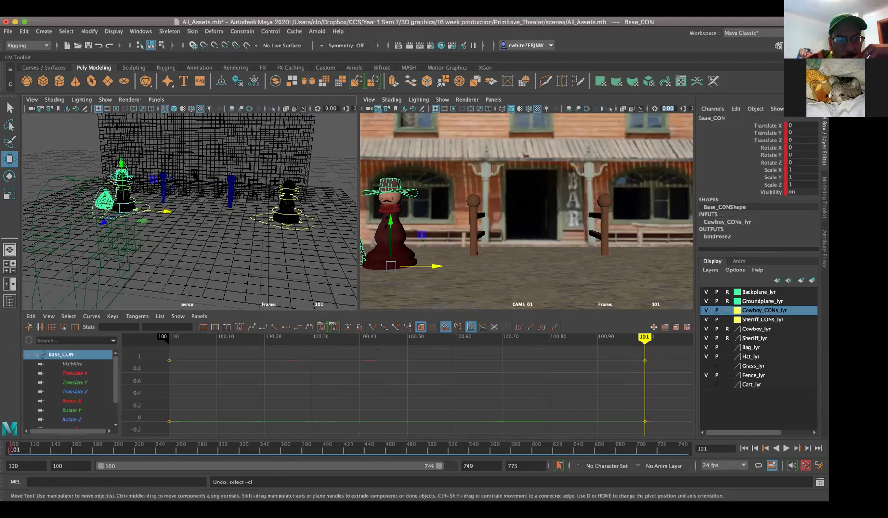
Show the Hypergraph hierarchy in place of the perspective view with Base_CON still selected
left_click(158, 101)
left_click(158, 101)
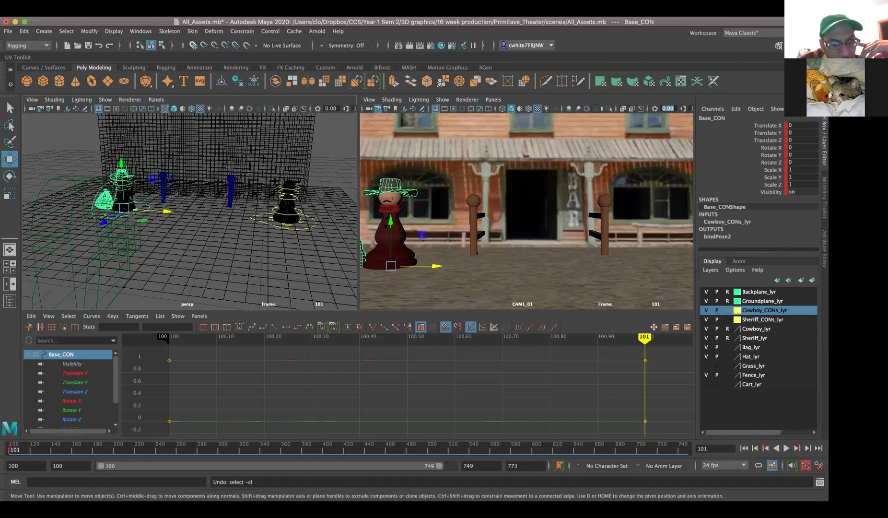
left_click(156, 100)
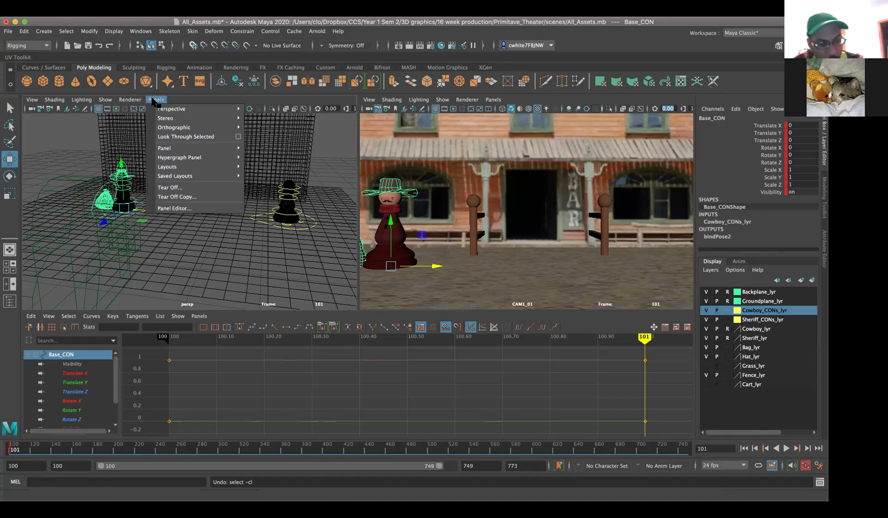
mouse_move(191, 157)
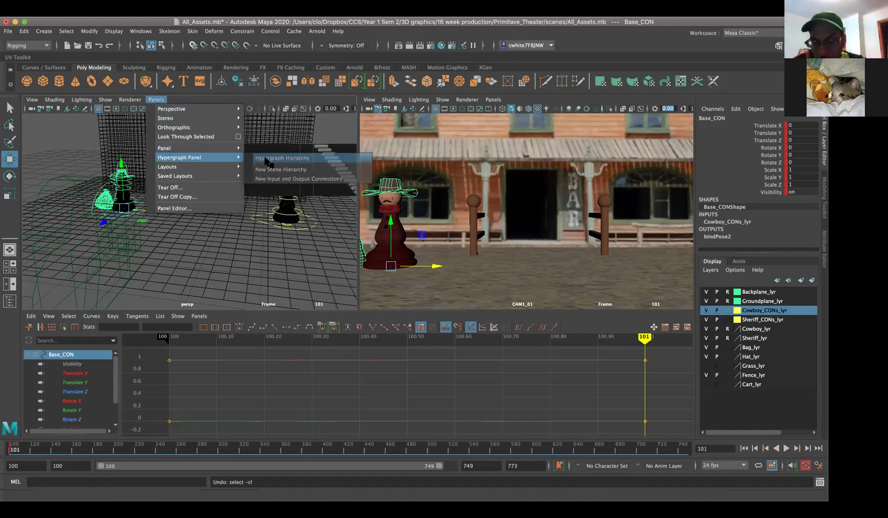
left_click(270, 157)
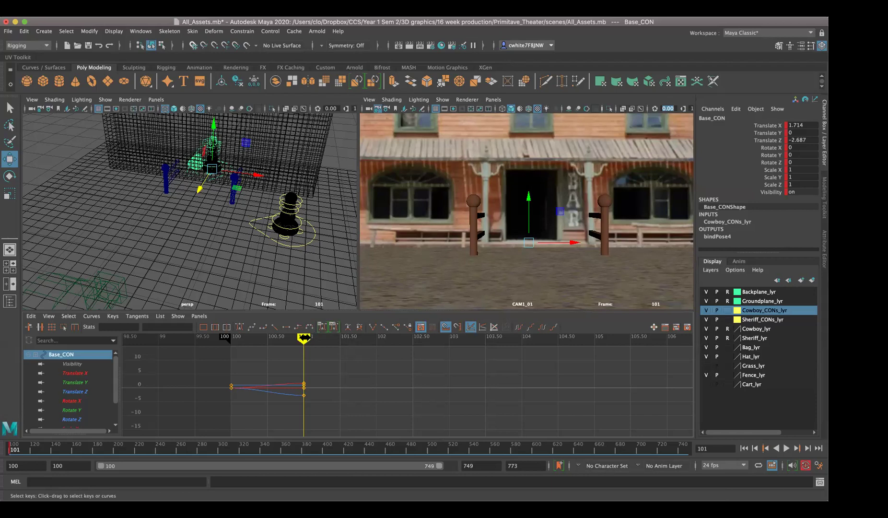
Select the objects in Cowboy_CONs_lyr and key all the cowboy's controls at frame 125
left_click_drag(304, 338, 335, 339)
right_click(776, 306)
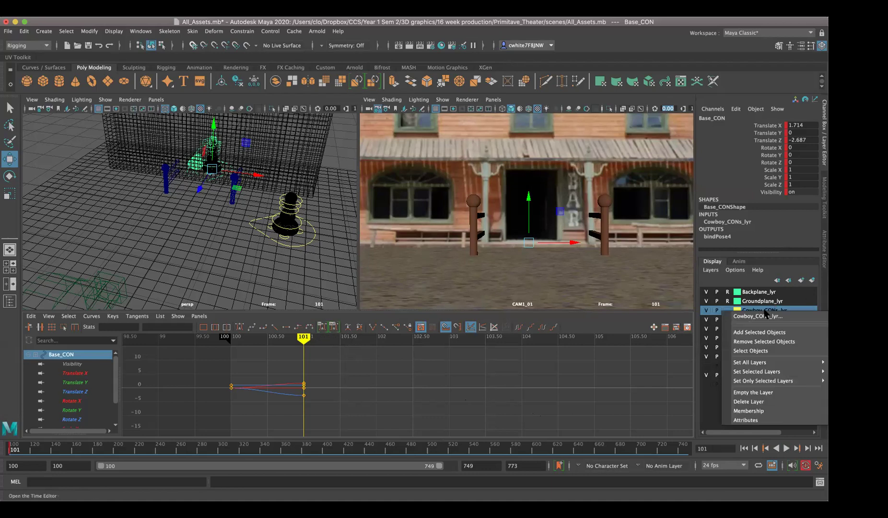
left_click(762, 355)
key("f")
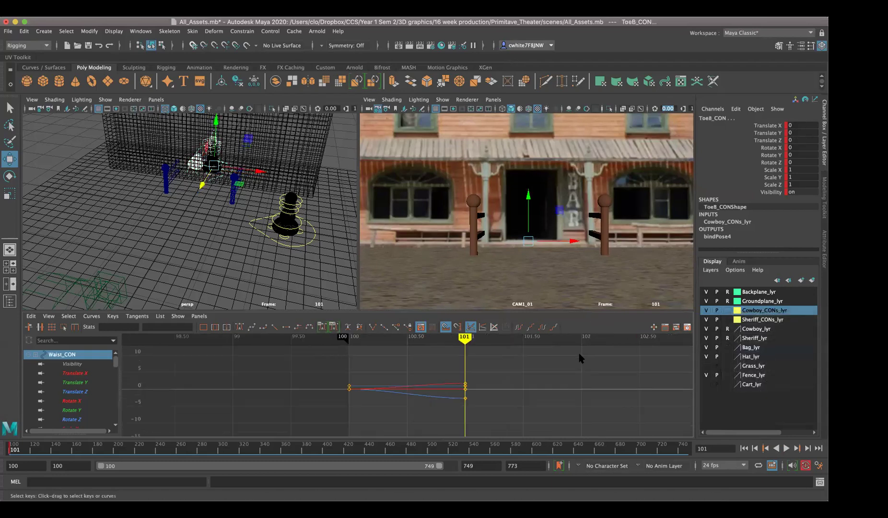
middle_click_drag(601, 364, 416, 386, "alt")
scroll(417, 386, "down", 3)
scroll(472, 387, "down", 2)
middle_click_drag(490, 388, 370, 390, "alt")
key("alt+v")
key("alt+v")
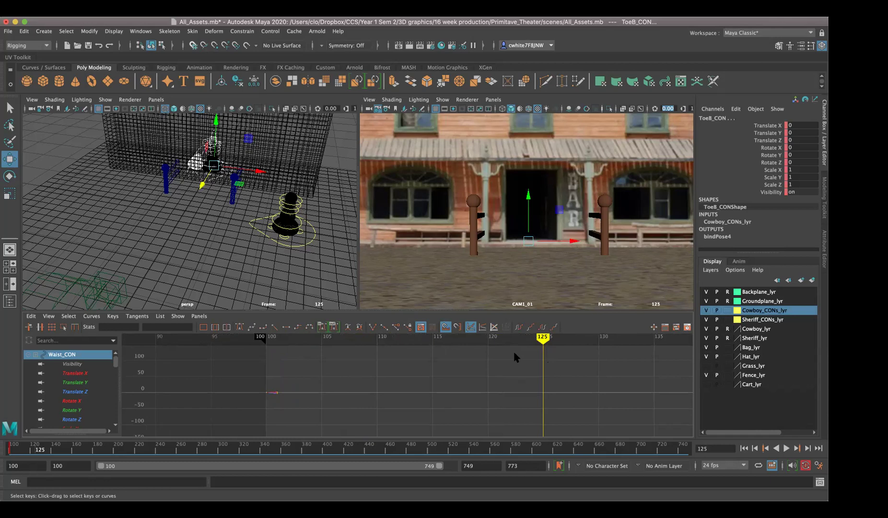
key("s")
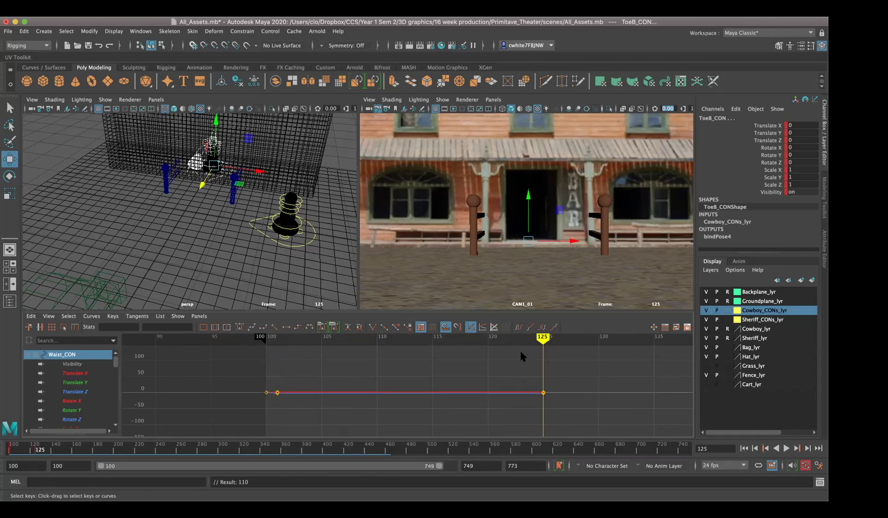
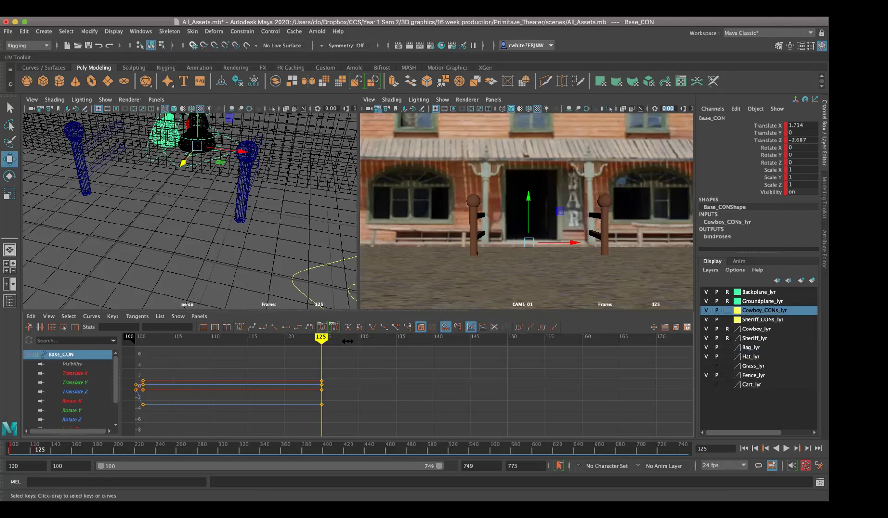
Move the cowboy's Base_CON forward to about 0.085 on Translate Z at frame 150, bringing him out in front of the saloon
key("alt+v")
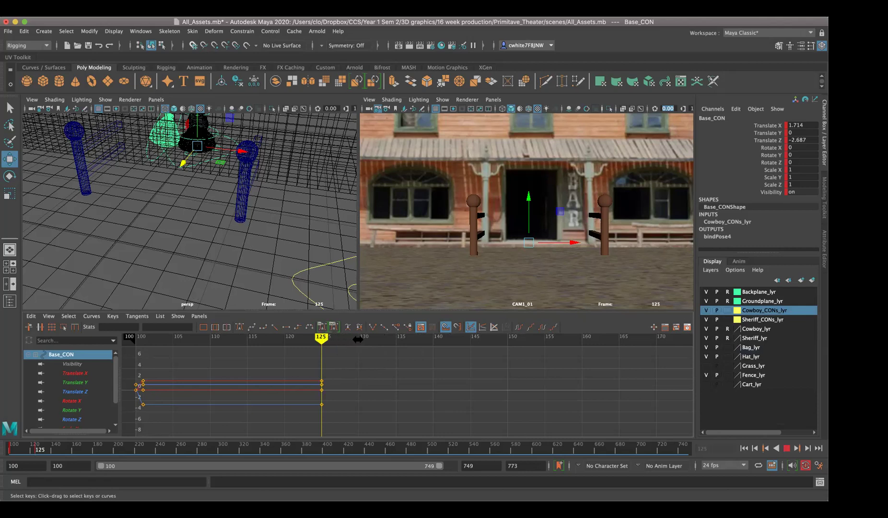
key("alt+v")
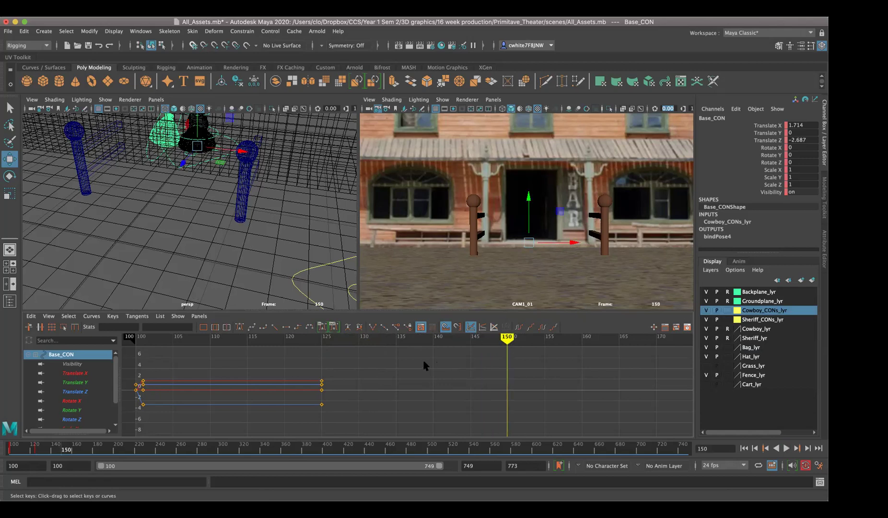
left_click_drag(183, 164, 65, 299)
left_click_drag(146, 271, 141, 269, "alt")
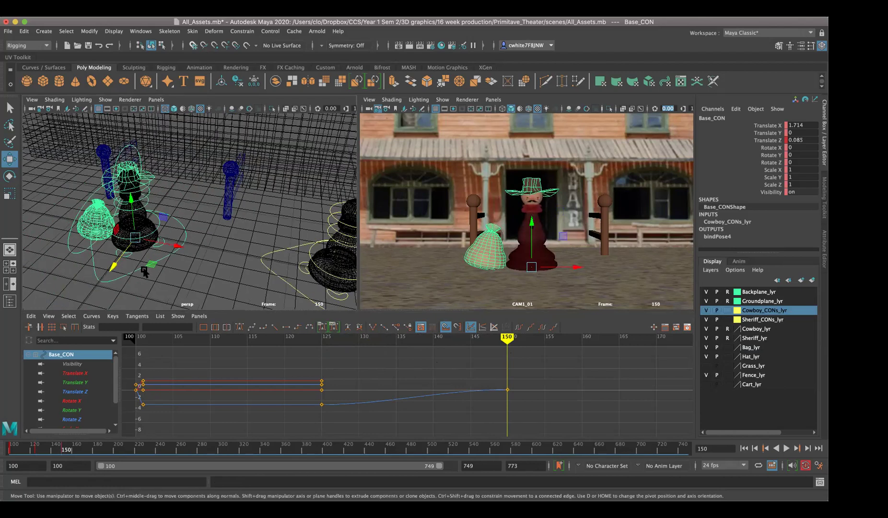
left_click(114, 265)
Select the objects in Cowboy_CONs_lyr and key all the cowboy's controls at frame 150
right_click(782, 310)
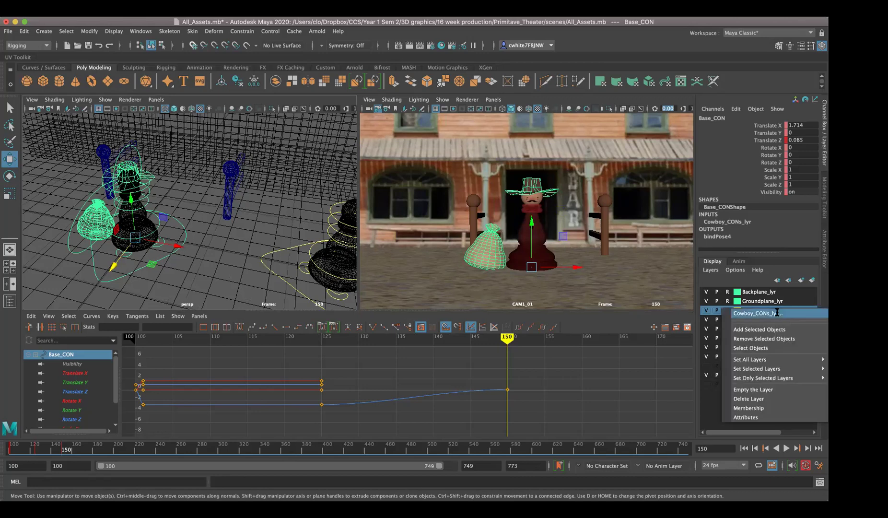
left_click(750, 347)
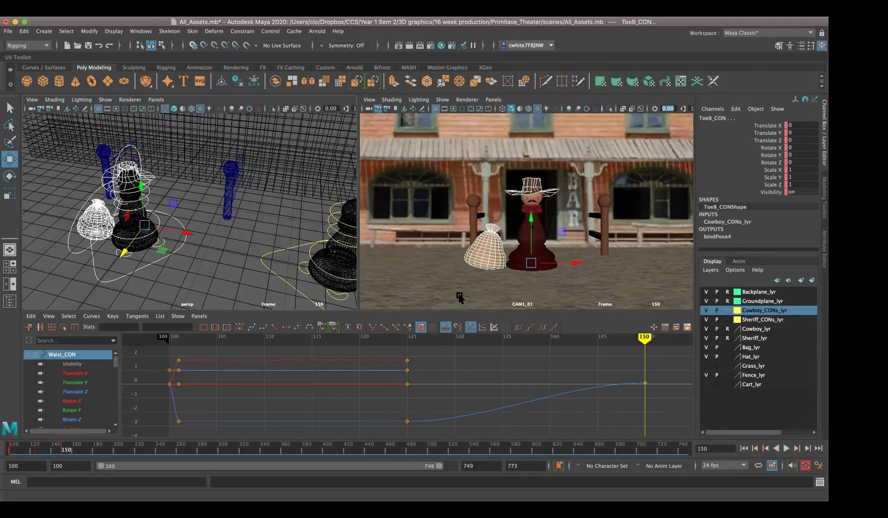
key("s")
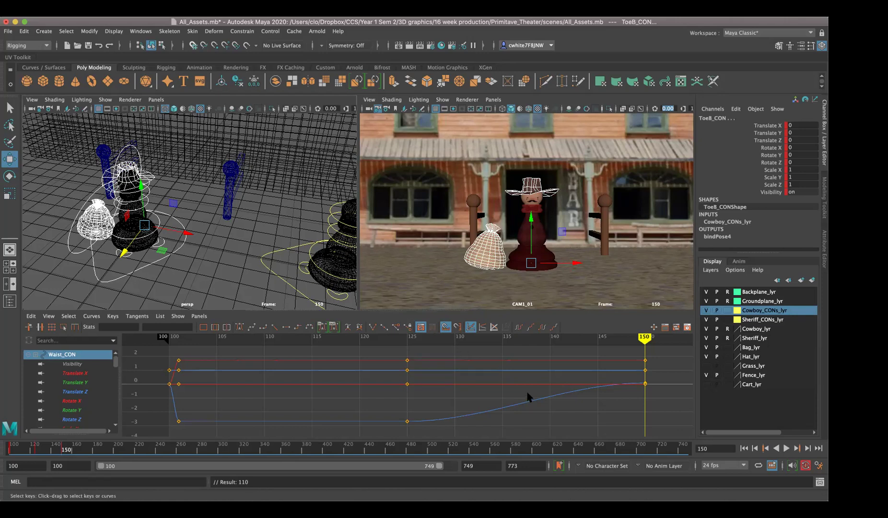
Key all the cowboy's selected controls at frame 200, holding the frame 150 pose
scroll(530, 397, "down", 3)
middle_click_drag(561, 403, 411, 406, "alt")
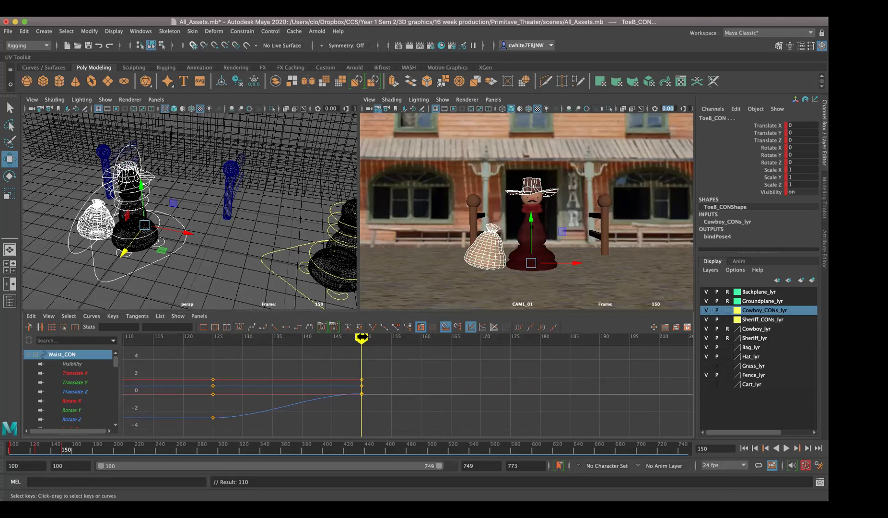
left_click_drag(361, 338, 658, 348)
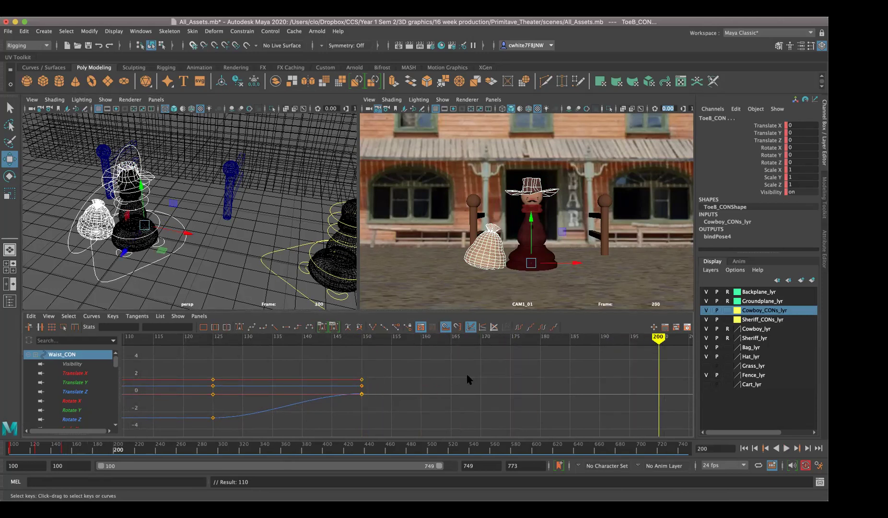
middle_click_drag(504, 392, 388, 393, "alt")
key("s")
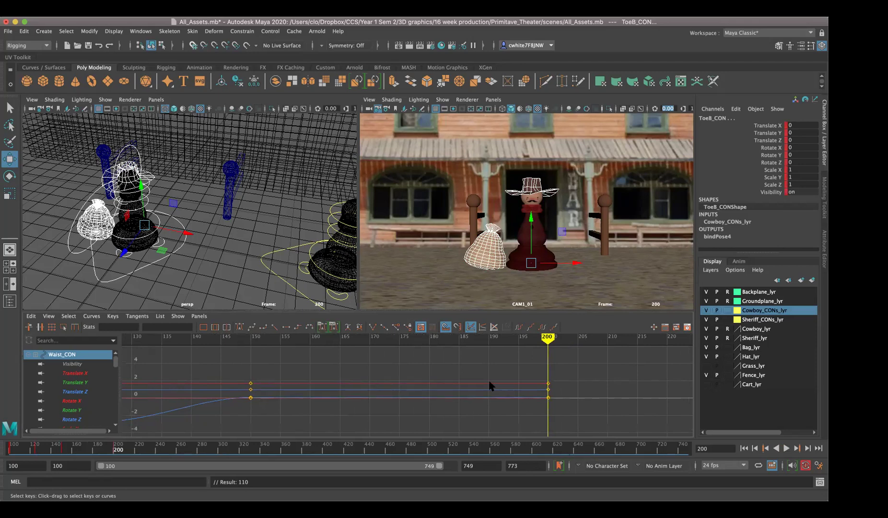
Key all the cowboy's selected controls in the same pose at frame 175
key("a")
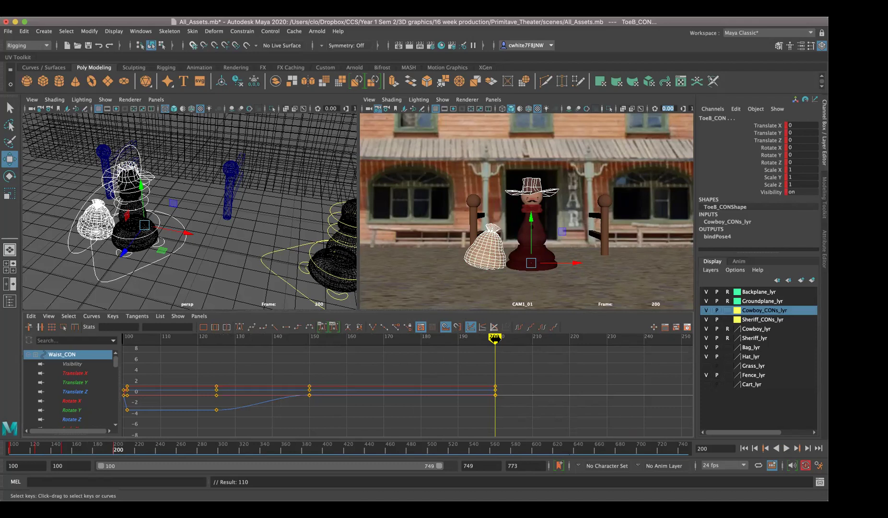
left_click_drag(495, 338, 401, 338)
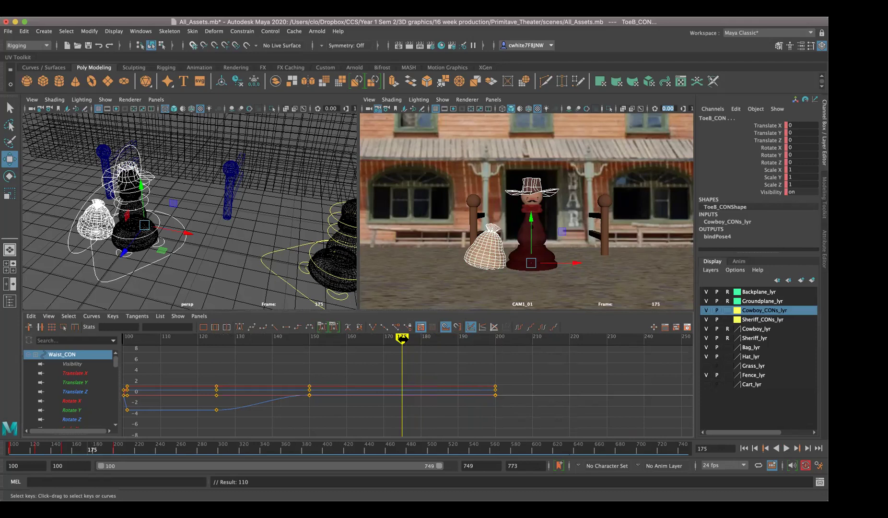
key("ctrl+z")
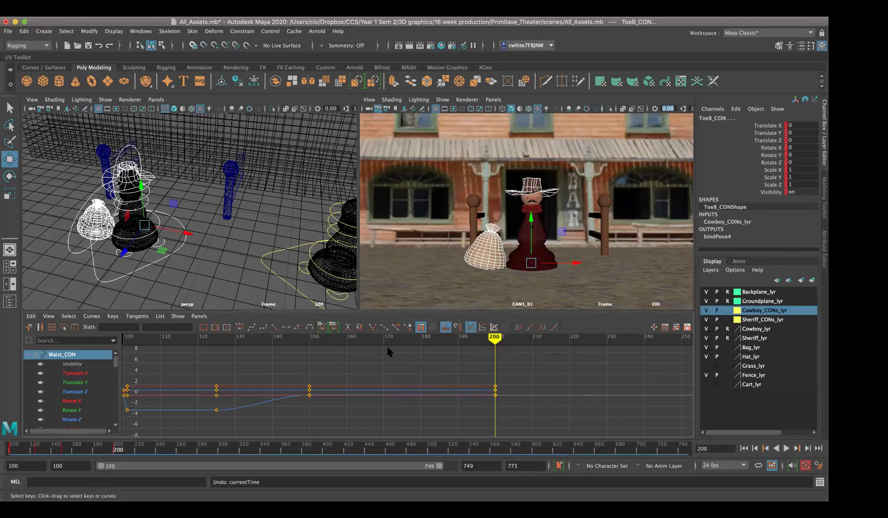
left_click(401, 338)
key("s")
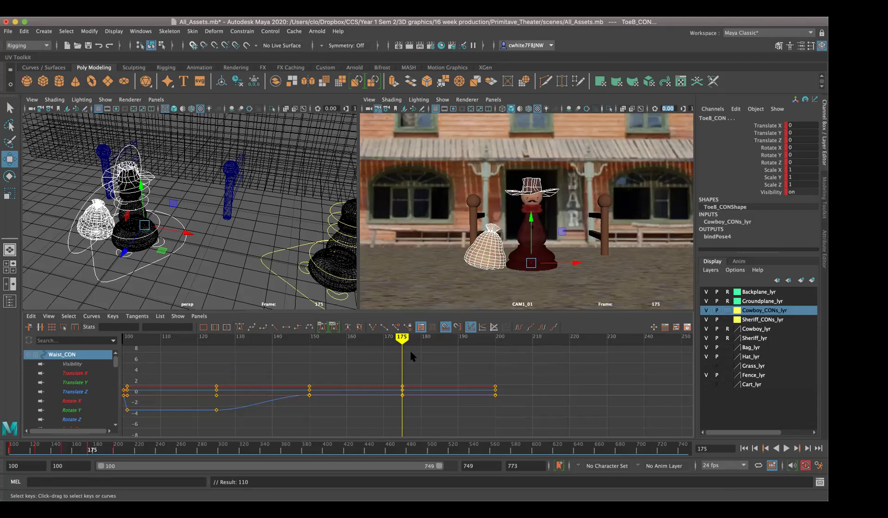
Return to frame 200 and activate the Rotate tool for the cowboy's controls
key("alt+v")
key("alt+v")
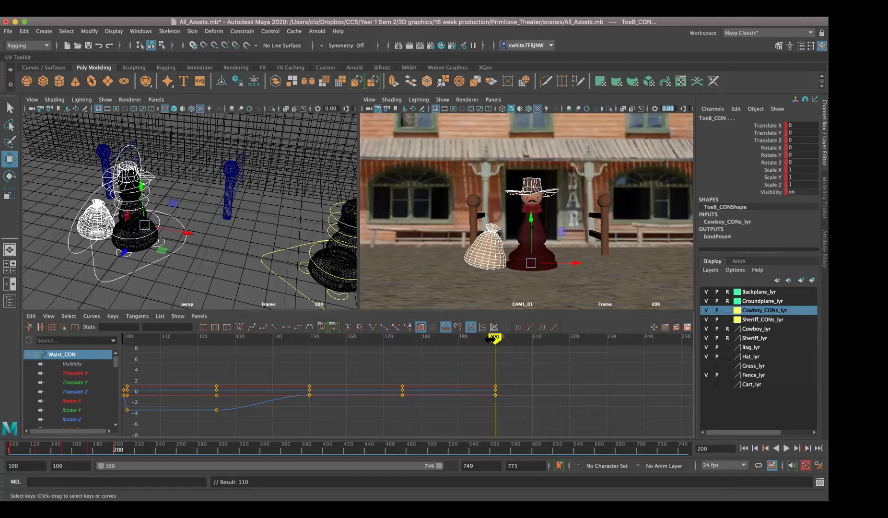
key("e")
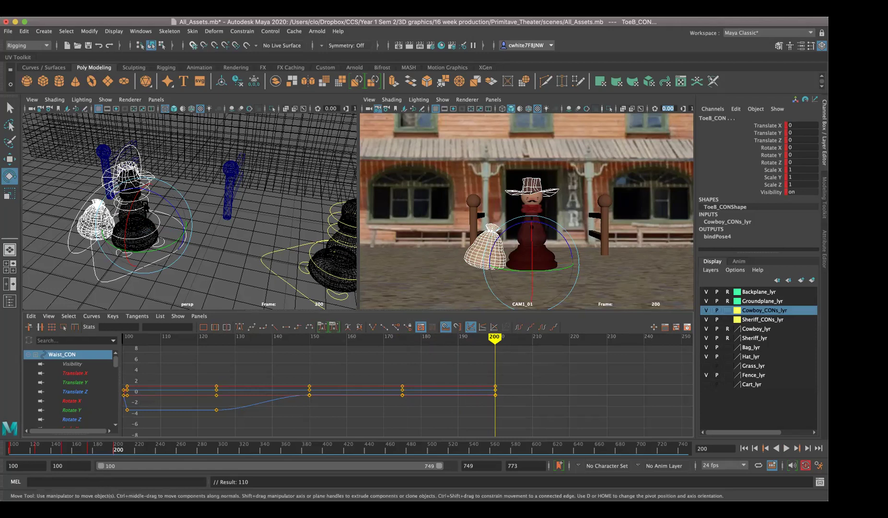
Try rotating all the selected cowboy controls together at frame 200, and undo the rotation
left_click_drag(145, 206, 147, 205)
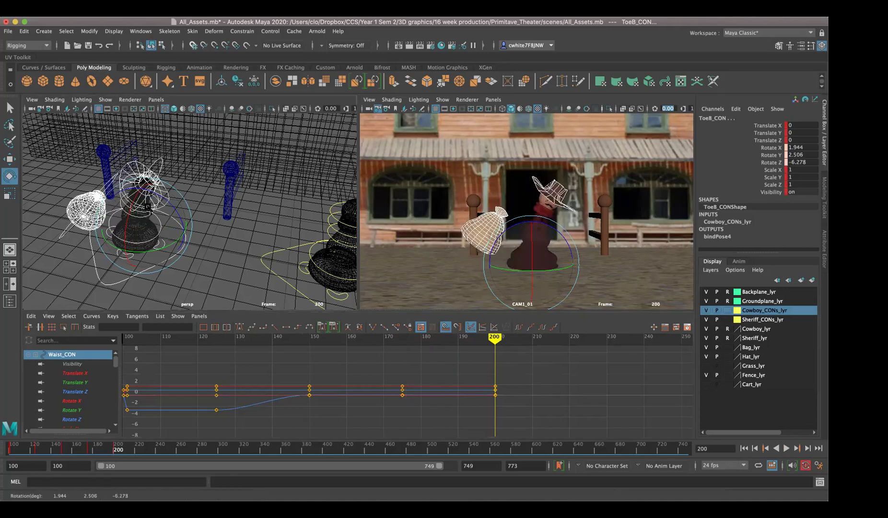
key("ctrl+z")
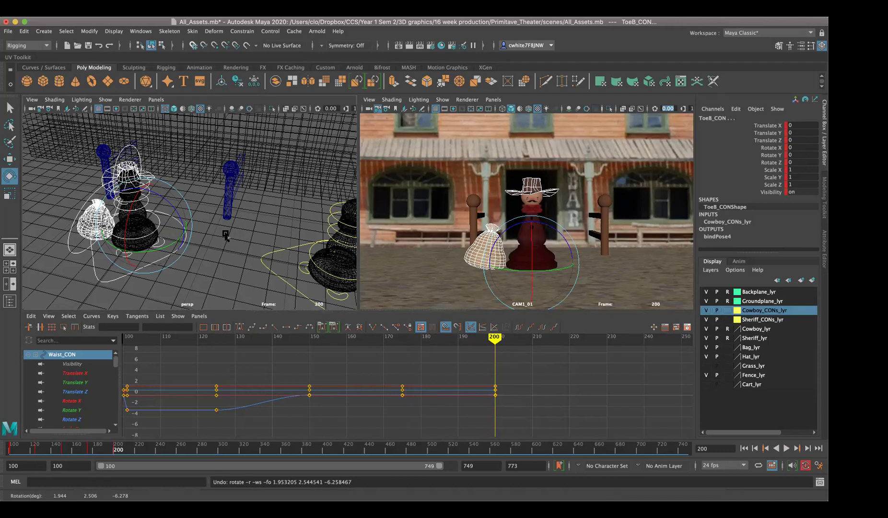
Try selecting the cowboy's chest control on its own in the perspective view
left_click(95, 354)
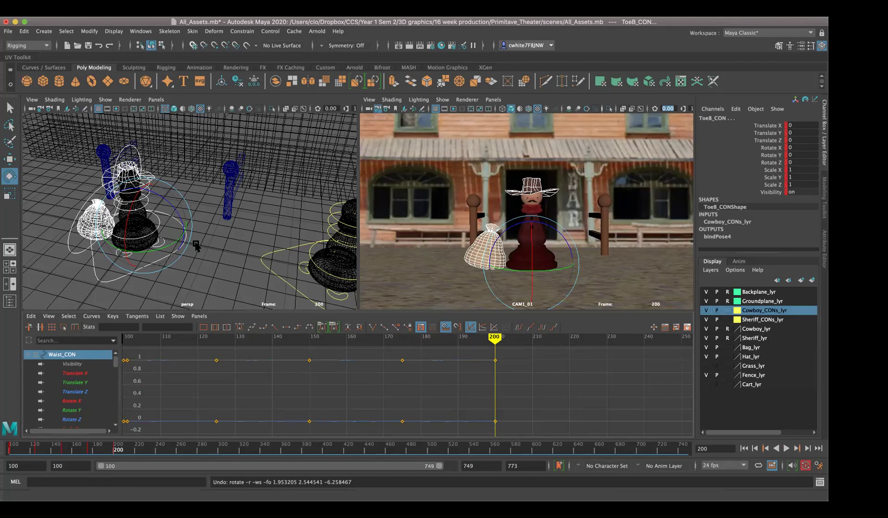
left_click_drag(210, 247, 143, 154, "alt")
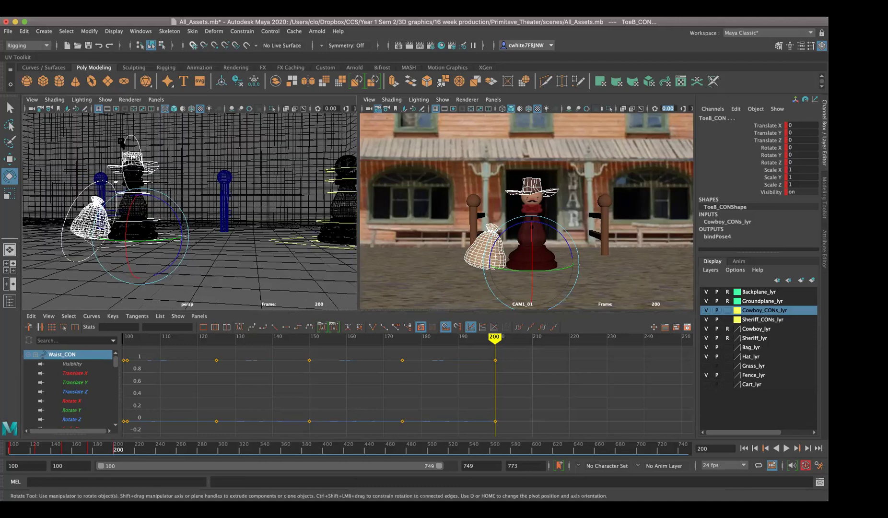
left_click(154, 194)
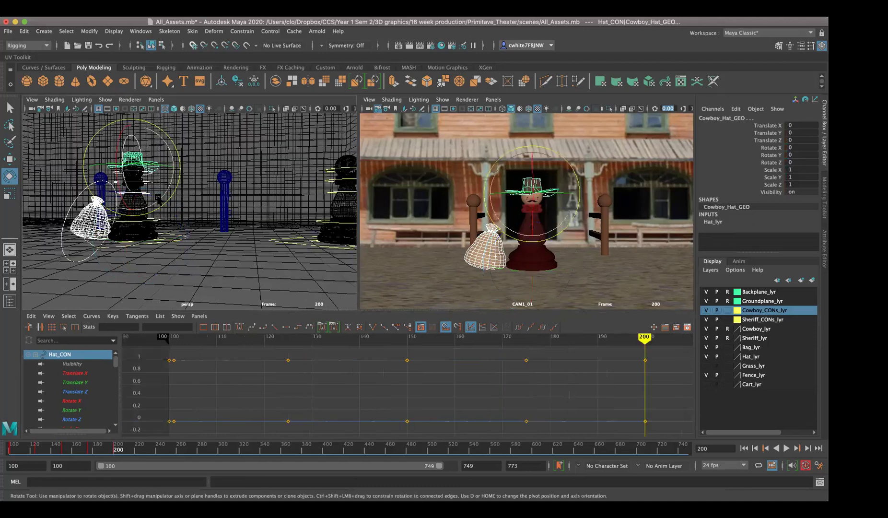
left_click_drag(194, 212, 157, 187, "alt")
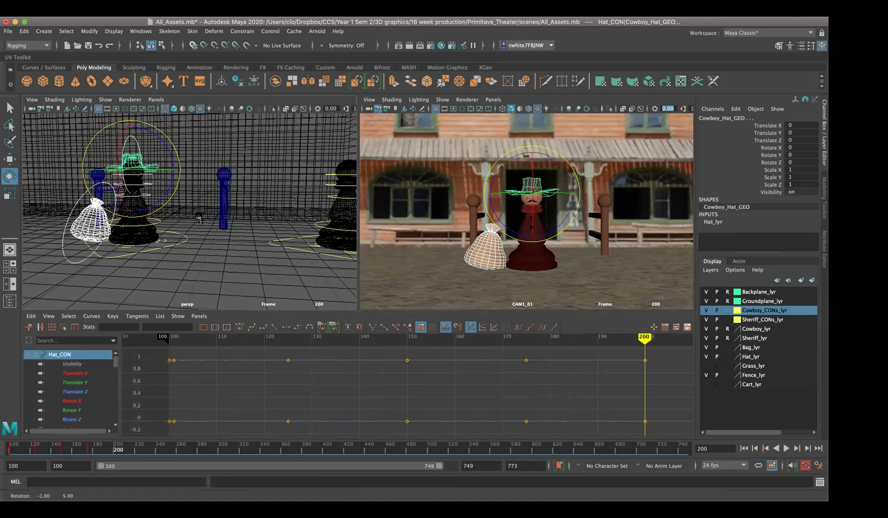
left_click(158, 187)
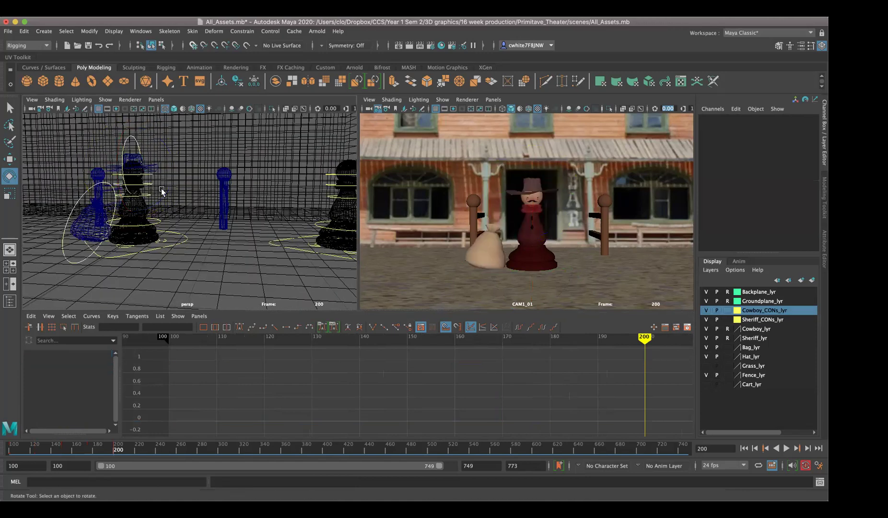
left_click(160, 204)
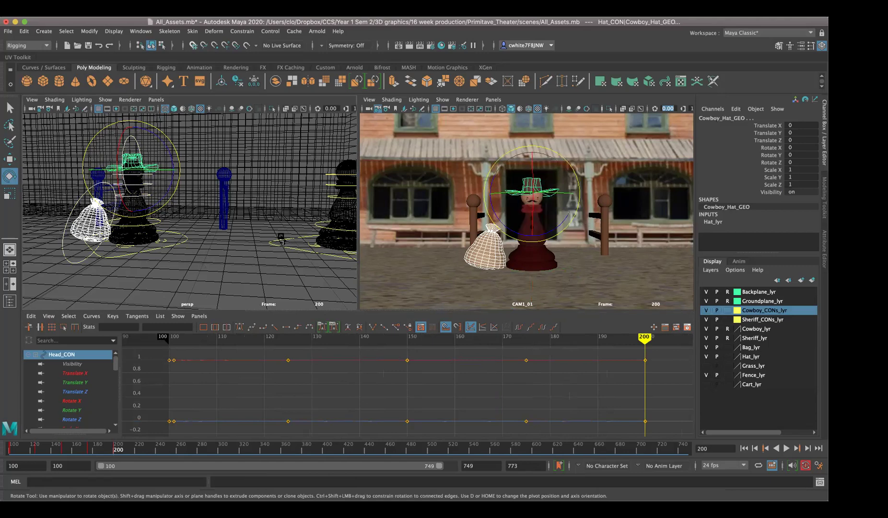
Set Bag_lyr, Hat_lyr and Fence_lyr to reference display so their geometry cannot be selected
left_click(705, 356)
left_click(706, 357)
left_click(705, 356)
left_click(706, 357)
left_click(727, 356)
left_click(727, 357)
left_click(214, 159)
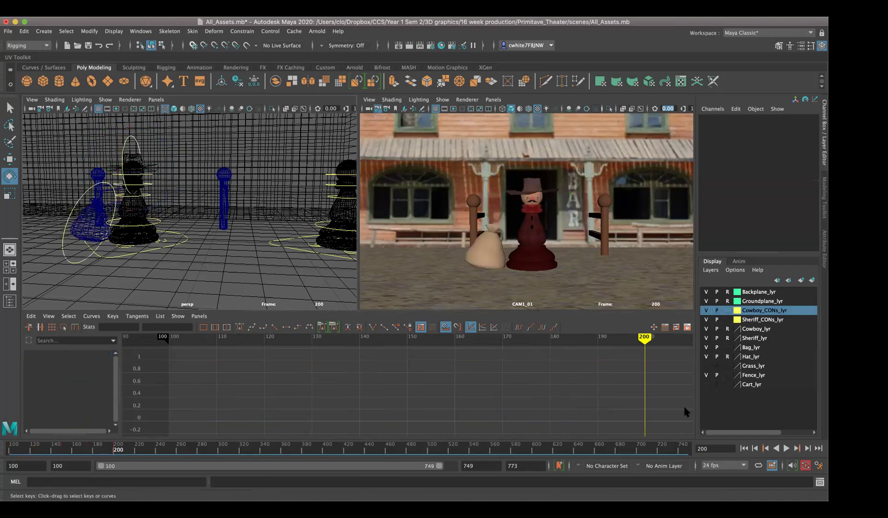
left_click(727, 374)
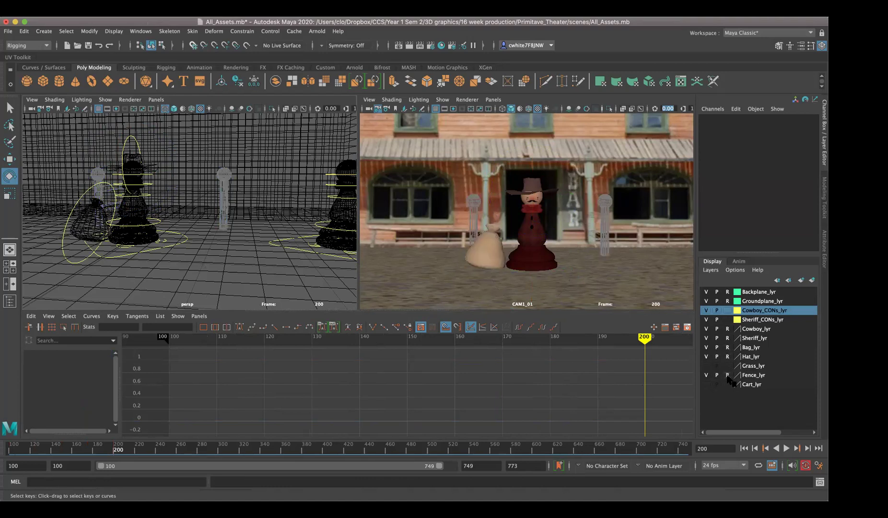
left_click(727, 375)
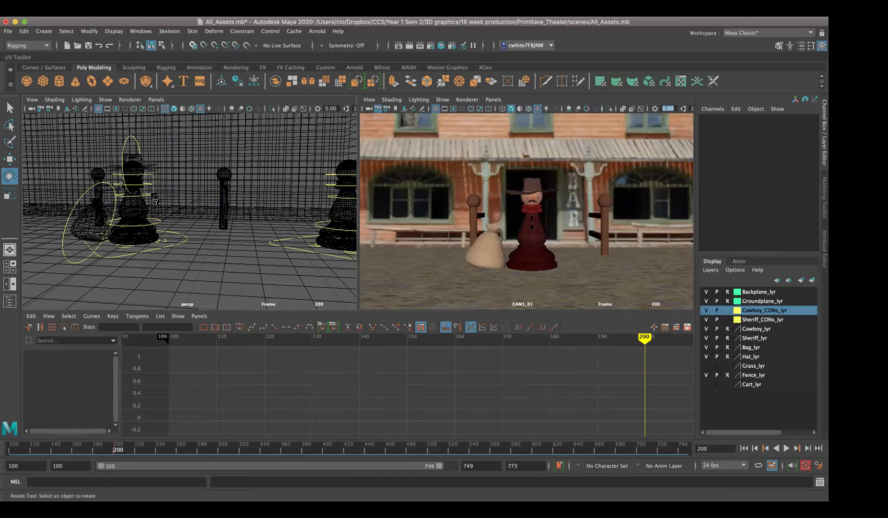
Select the cowboy's Chest_CON, rotate it to about 23.002 on Rotate Y and key it at frame 200
left_click(155, 199)
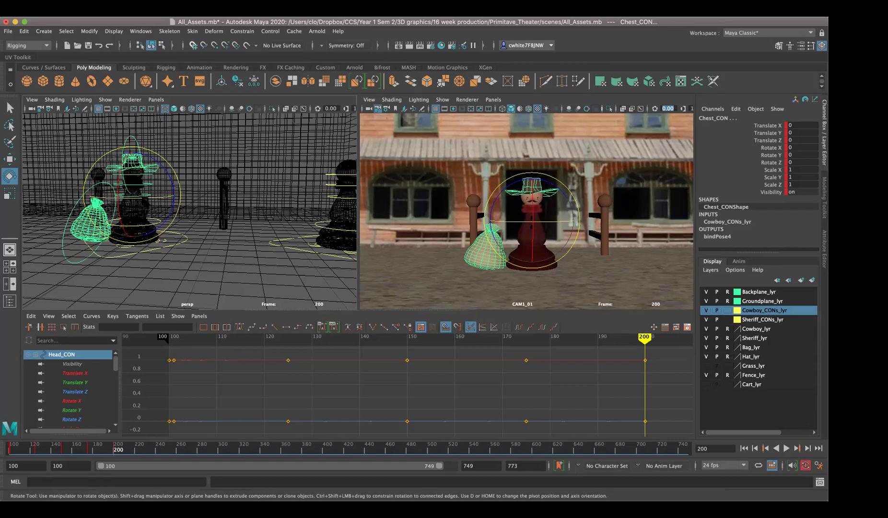
left_click_drag(147, 202, 158, 201)
key("shift+e")
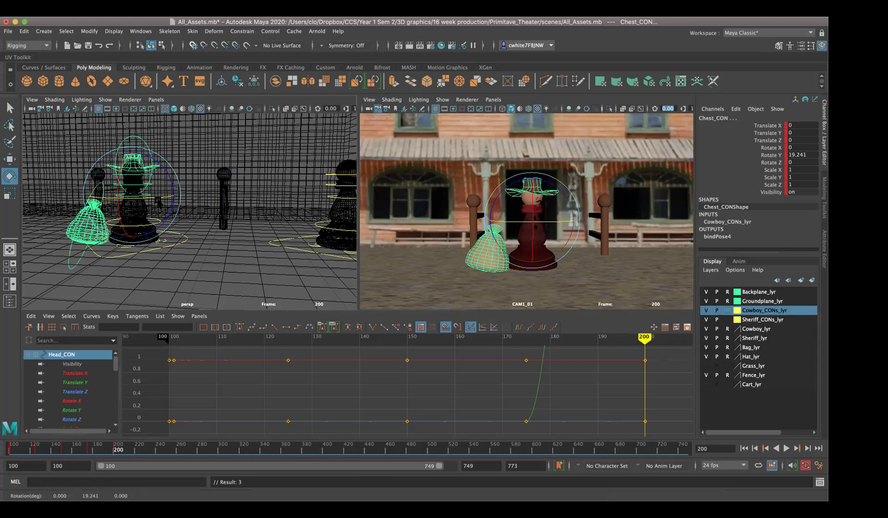
mouse_move(155, 198)
left_mouse_down()
mouse_move(176, 197)
mouse_move(158, 194)
mouse_move(169, 197)
left_mouse_up()
key("s")
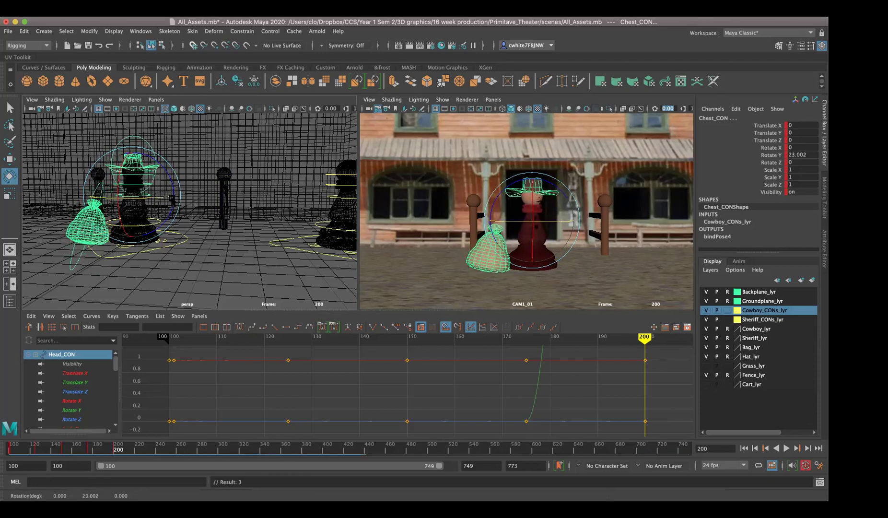
Examine the Rotate Y curve of the cowboy's chest between frames 175 and 200 in the Graph Editor
scroll(504, 376, "down", 3)
scroll(533, 373, "up", 3)
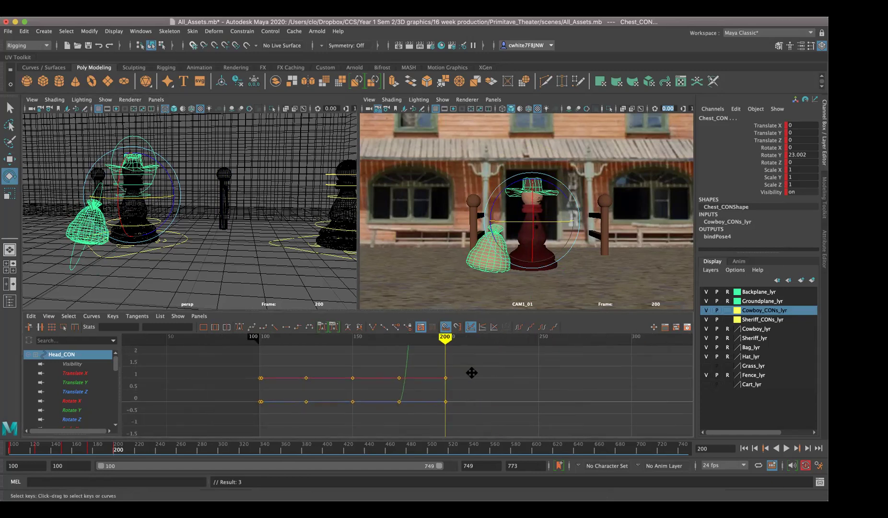
middle_click_drag(468, 379, 428, 377, "alt")
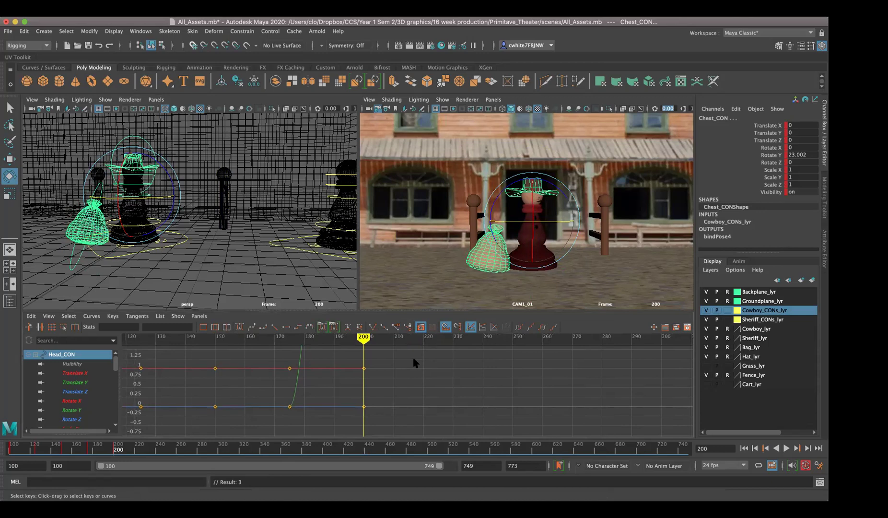
scroll(431, 374, "down", 6)
mouse_move(407, 386)
middle_mouse_down("alt")
mouse_move(367, 425)
mouse_move(357, 397)
mouse_move(406, 359)
middle_mouse_up("alt")
scroll(379, 383, "down", 8)
scroll(345, 415, "up", 6)
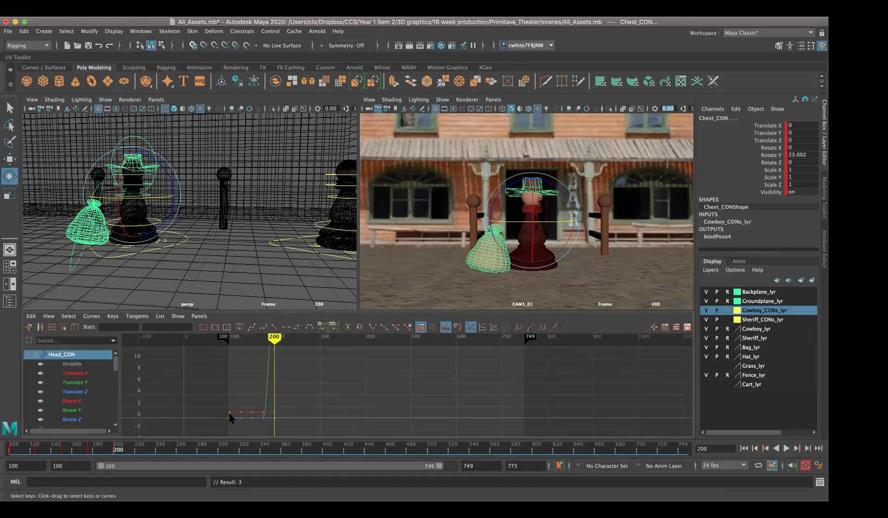
middle_click_drag(273, 424, 337, 426, "alt")
scroll(308, 408, "up", 2)
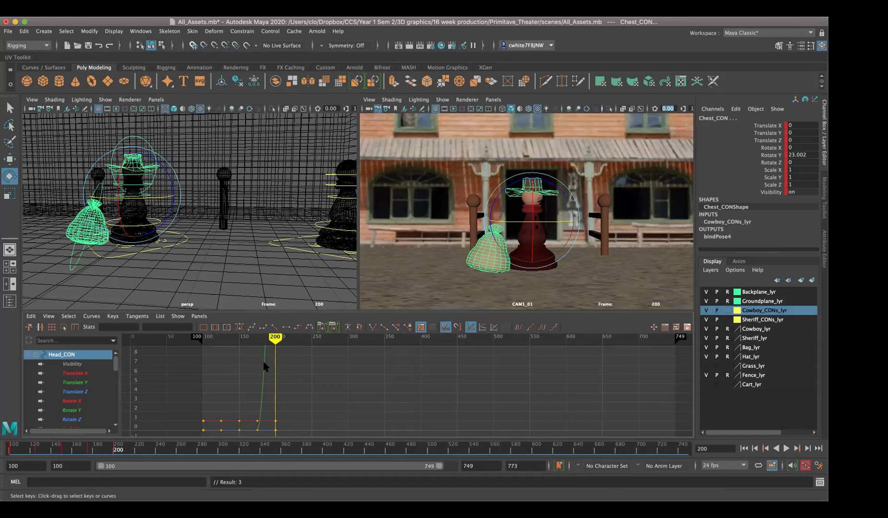
right_click_drag(264, 357, 270, 367, "alt")
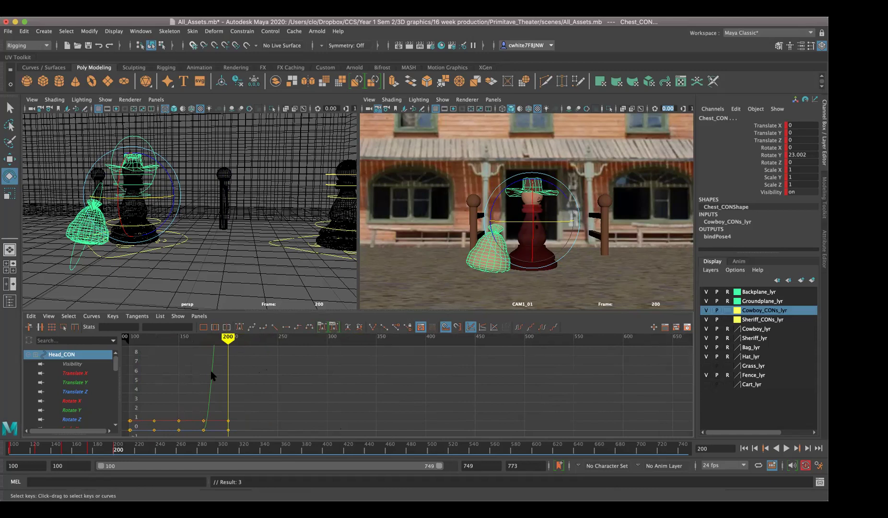
Select all the cowboy's controls in Cowboy_CONs_lyr at frame 225 and key them there
right_click_drag(218, 374, 516, 385, "alt")
mouse_move(516, 385)
middle_mouse_down("alt")
mouse_move(357, 376)
mouse_move(504, 392)
middle_mouse_up("alt")
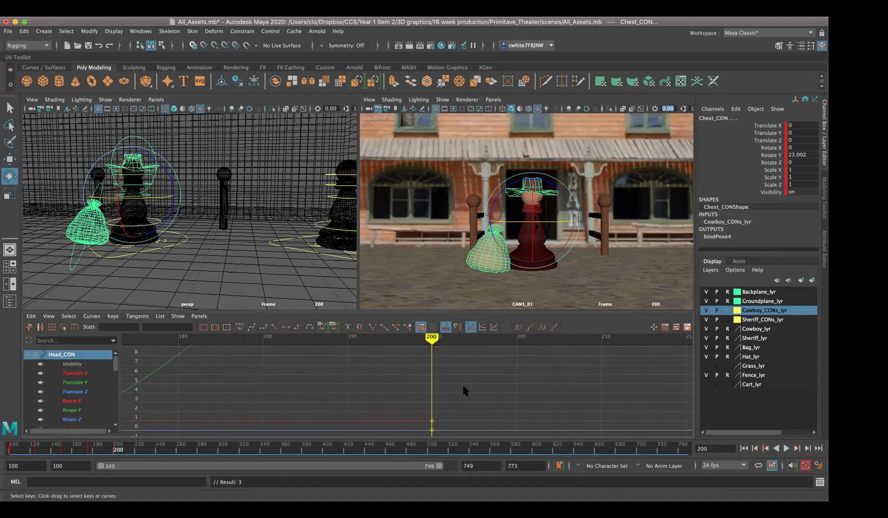
scroll(438, 389, "down", 3)
scroll(438, 389, "down", 5)
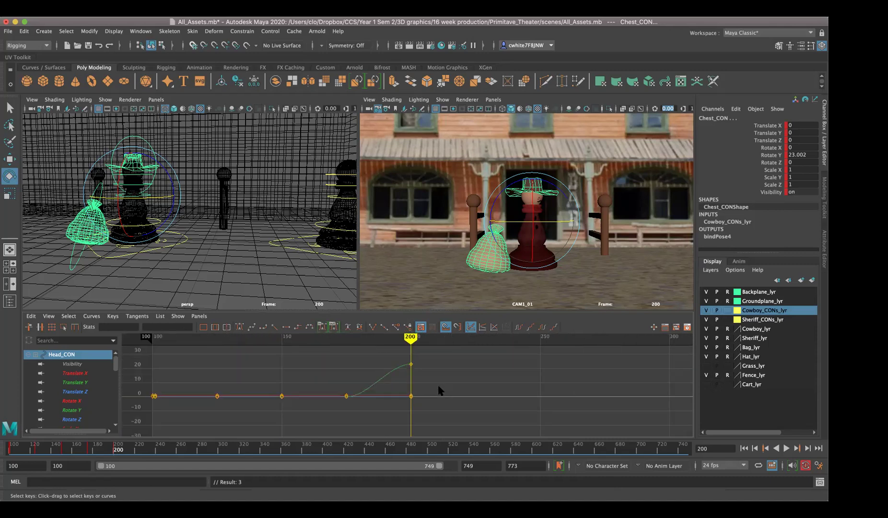
scroll(428, 388, "up", 2)
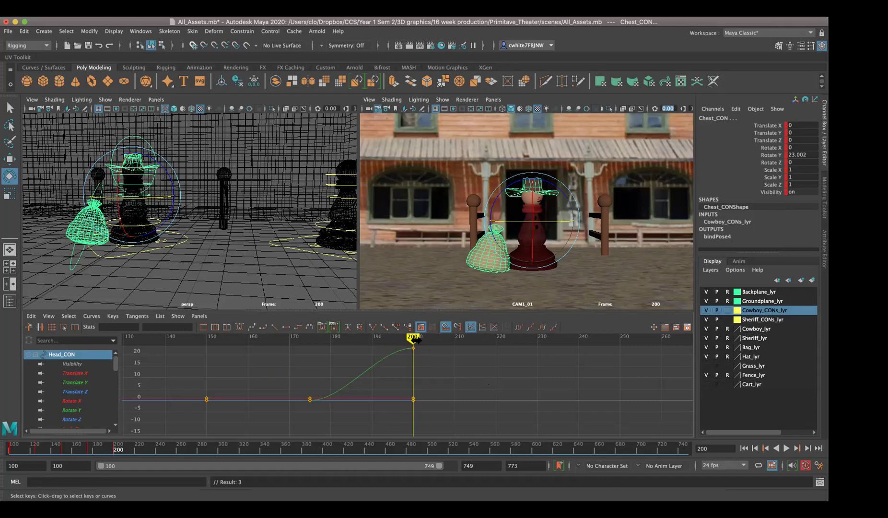
key("alt+v")
mouse_move(446, 341)
left_mouse_down()
mouse_move(436, 340)
mouse_move(531, 340)
mouse_move(515, 340)
left_mouse_up()
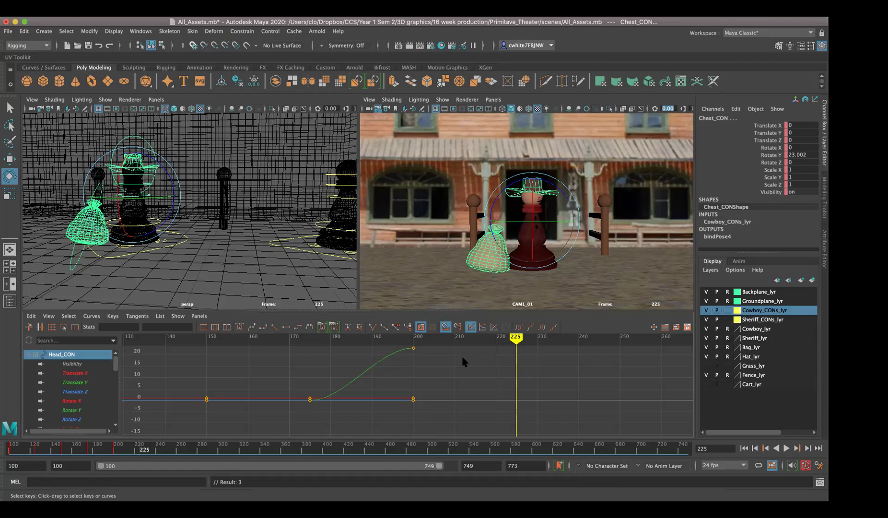
right_click(776, 311)
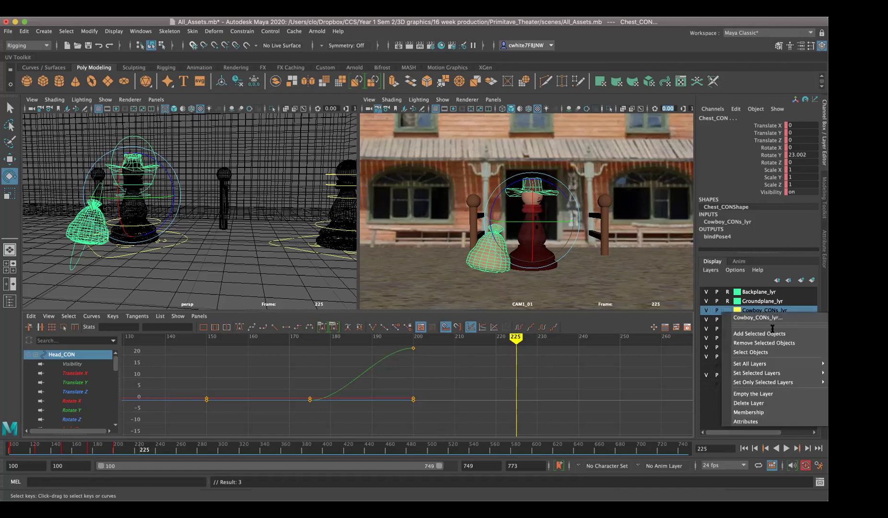
left_click(758, 351)
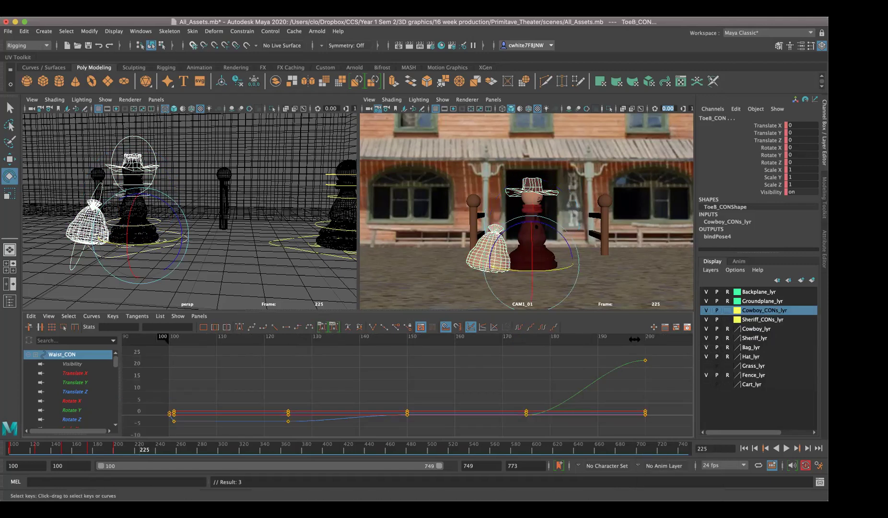
scroll(647, 370, "up", 3)
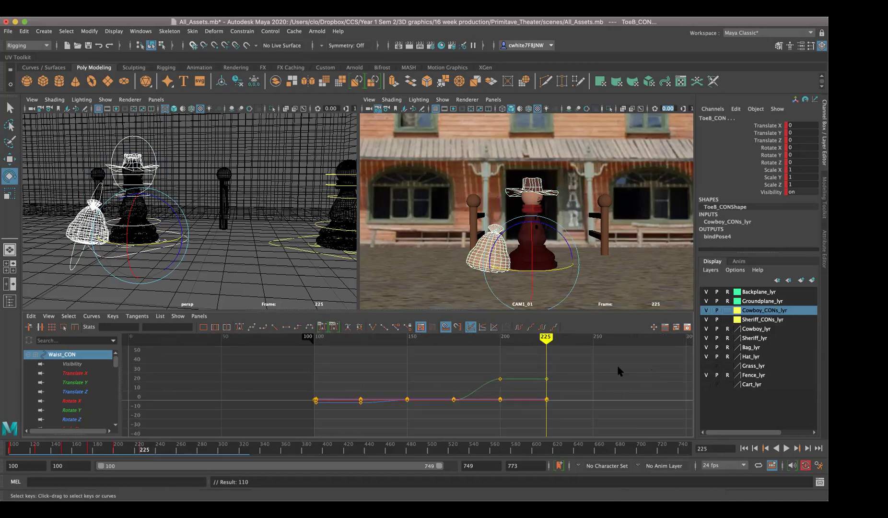
Move to frame 230 and key all of the cowboy's controls again
scroll(623, 373, "up", 2)
mouse_move(624, 370)
middle_mouse_down("alt")
mouse_move(390, 355)
mouse_move(402, 377)
mouse_move(348, 390)
middle_mouse_up("alt")
scroll(403, 393, "down", 3)
middle_click_drag(493, 401, 452, 400, "alt")
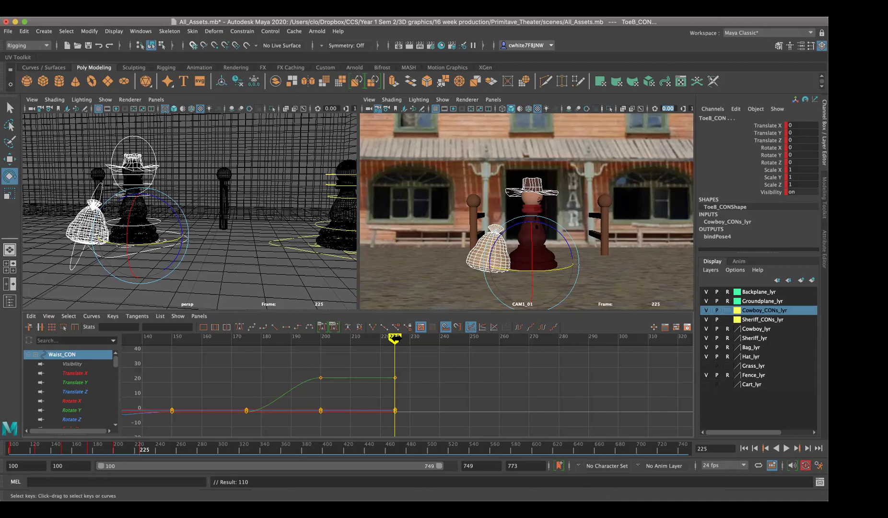
left_click_drag(396, 338, 415, 339)
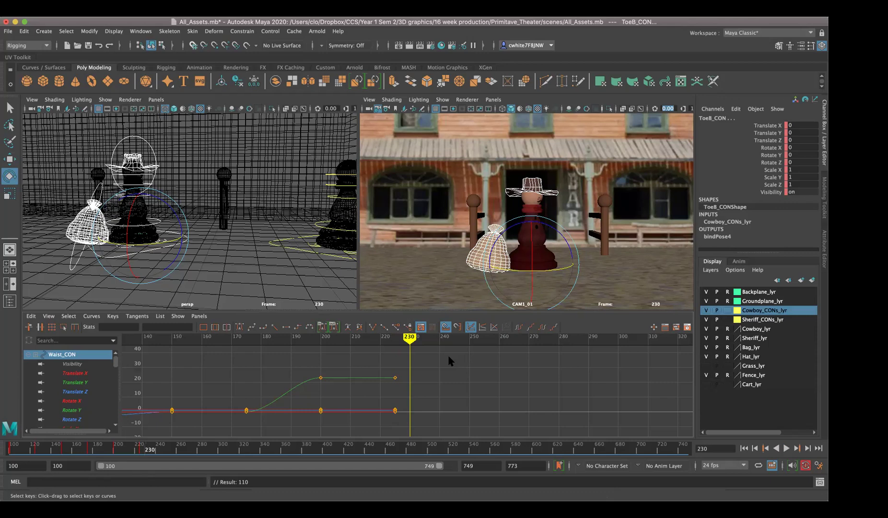
key("s")
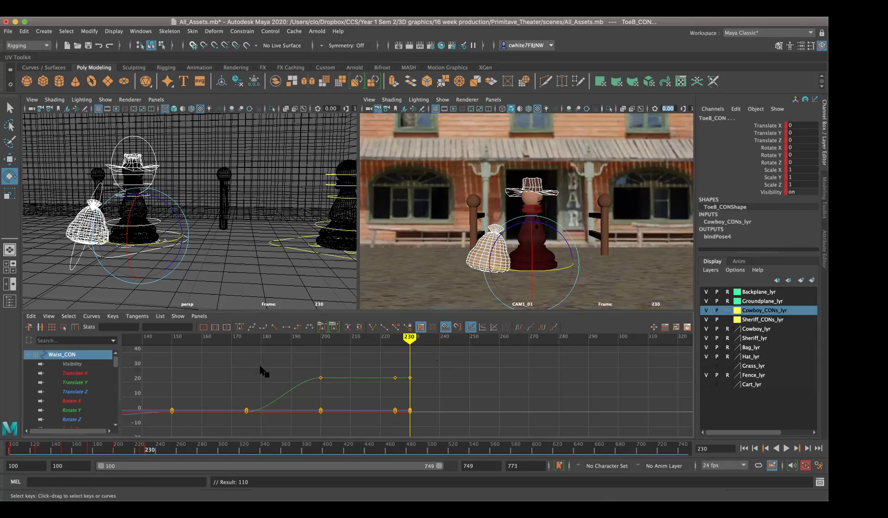
Try raising all the selected cowboy controls together at frame 230
scroll(70, 363, "down", 3)
scroll(71, 364, "up", 5)
left_click(74, 381)
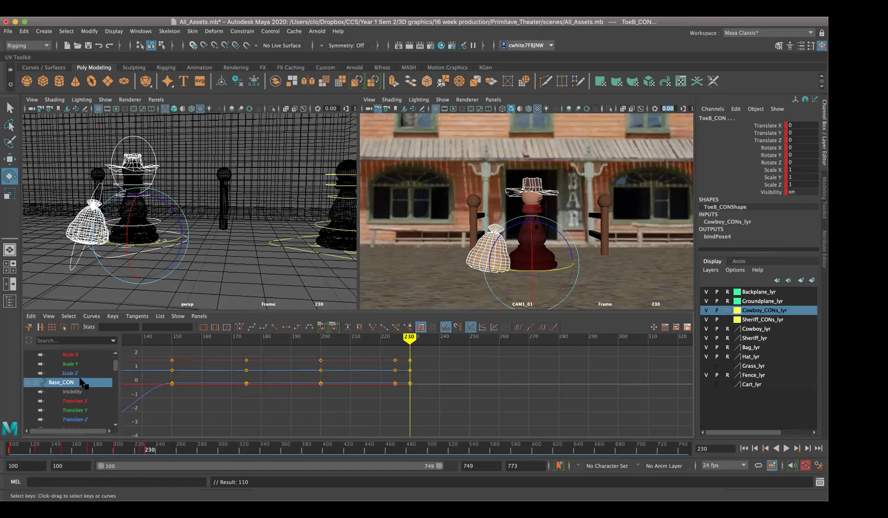
left_click(437, 371)
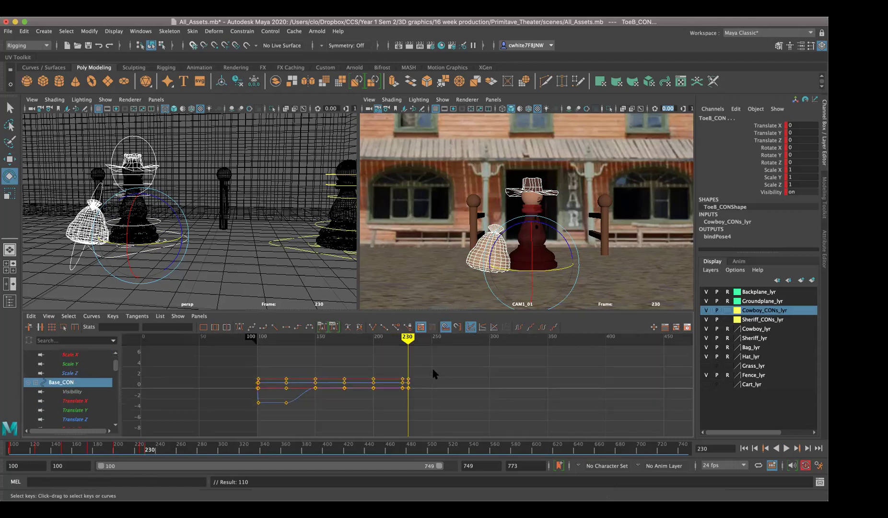
left_click(436, 367)
key("w")
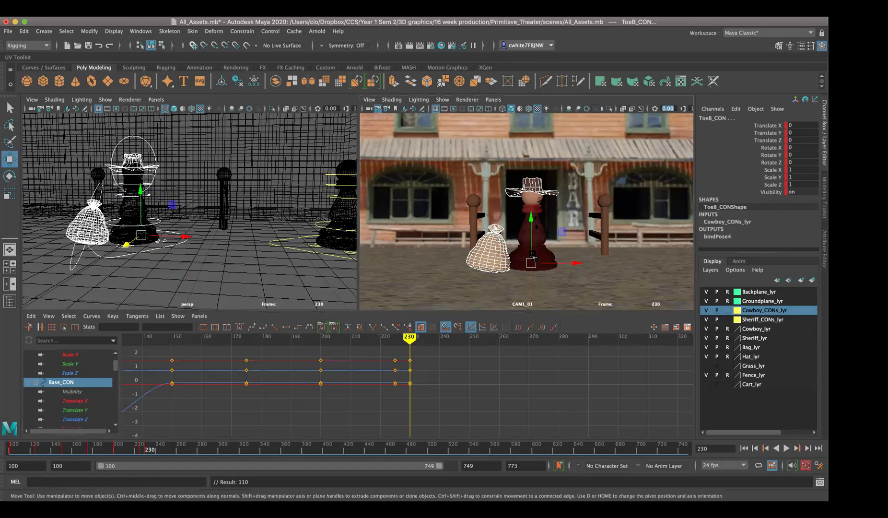
left_click_drag(532, 254, 533, 242)
key("ctrl+z")
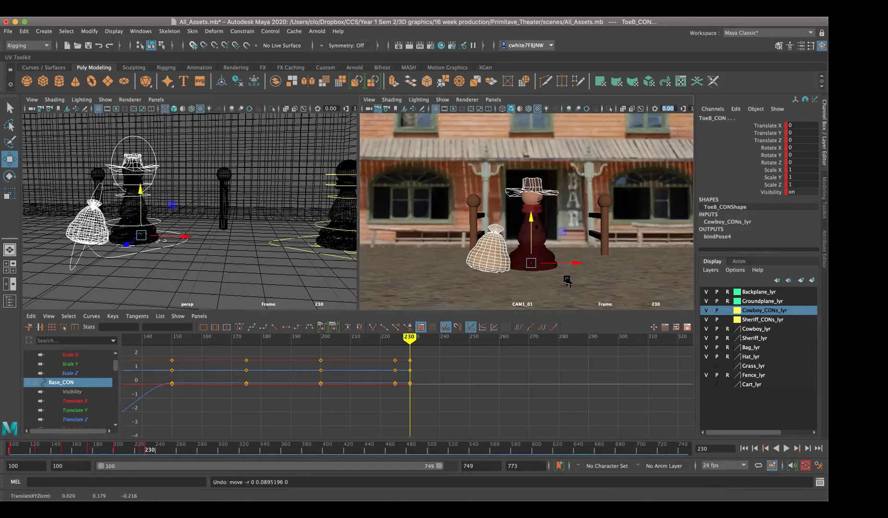
Select only the cowboy's Base_CON, raise it to about 0.094 on Translate Y and key it at frame 230
left_click(123, 252)
left_click(124, 251)
left_click_drag(533, 251, 532, 240)
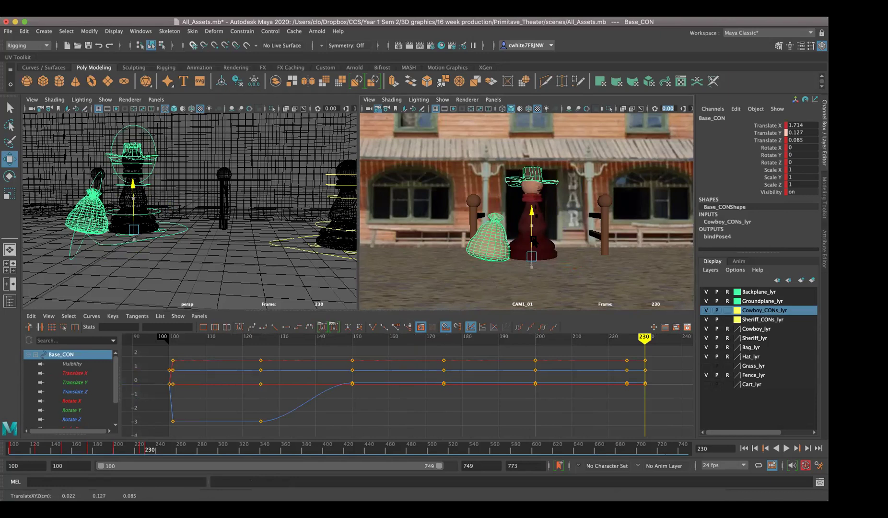
left_click_drag(189, 252, 263, 233, "alt")
left_click_drag(532, 222, 531, 220)
left_click_drag(531, 219, 531, 223)
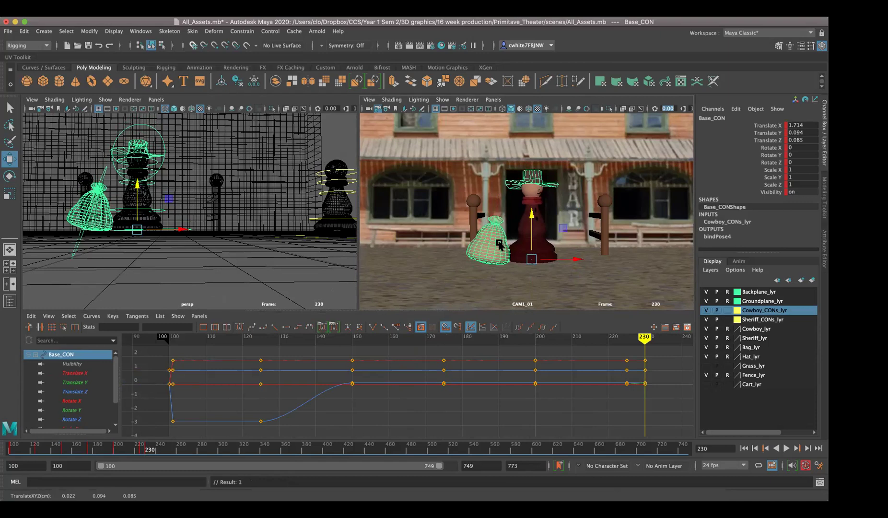
Tilt the cowboy's Base_CON to about -10.505 on Rotate Z and key it at frame 230
key("f")
middle_click_drag(636, 384, 440, 393, "alt")
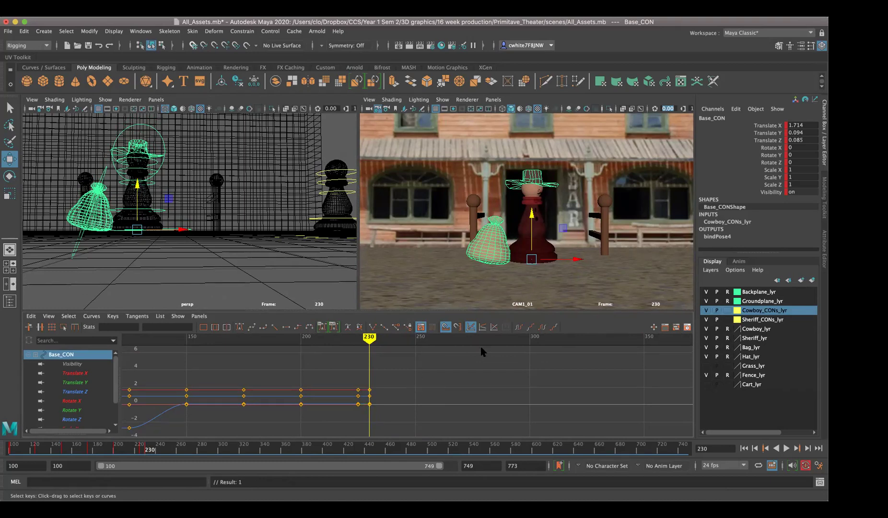
key("e")
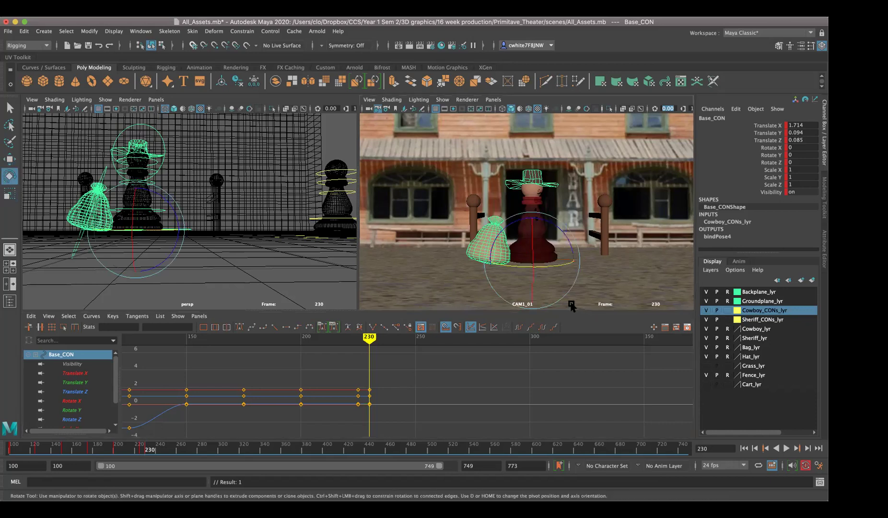
mouse_move(558, 268)
left_mouse_down()
mouse_move(543, 269)
mouse_move(575, 267)
left_mouse_up()
key("ctrl+z")
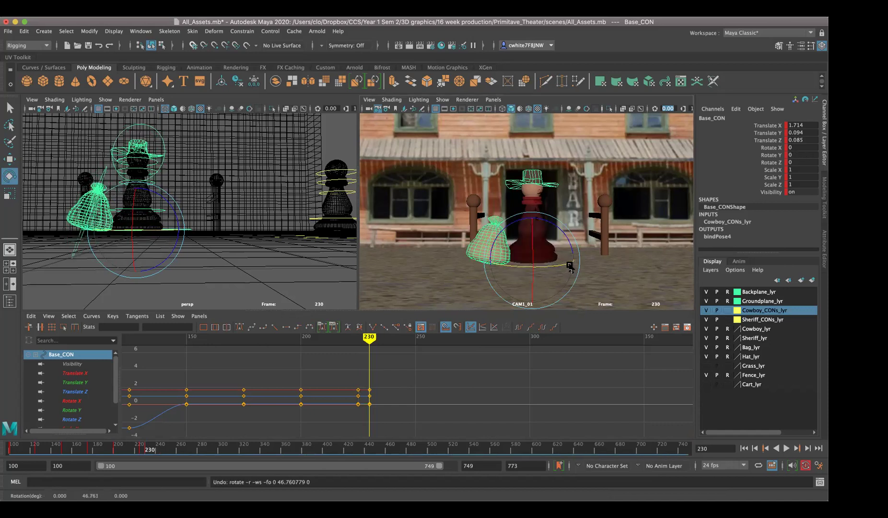
left_click_drag(572, 254, 571, 245)
key("s")
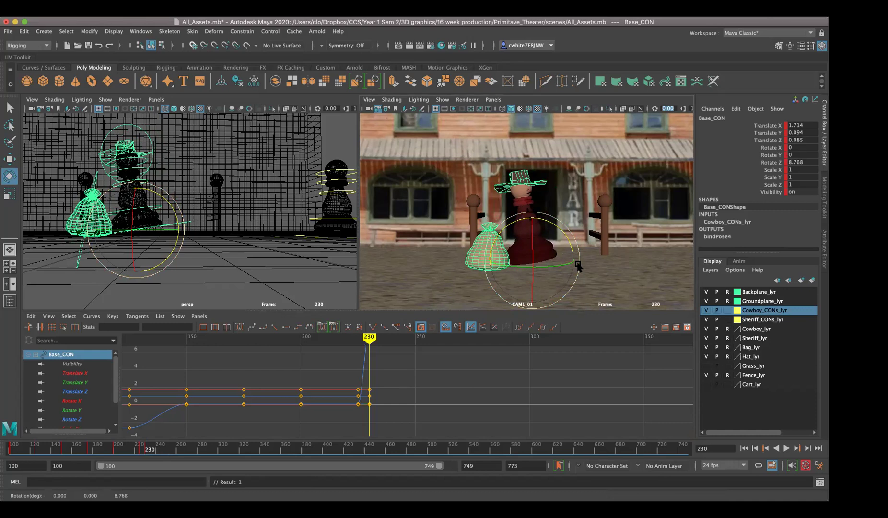
left_click_drag(578, 267, 575, 260)
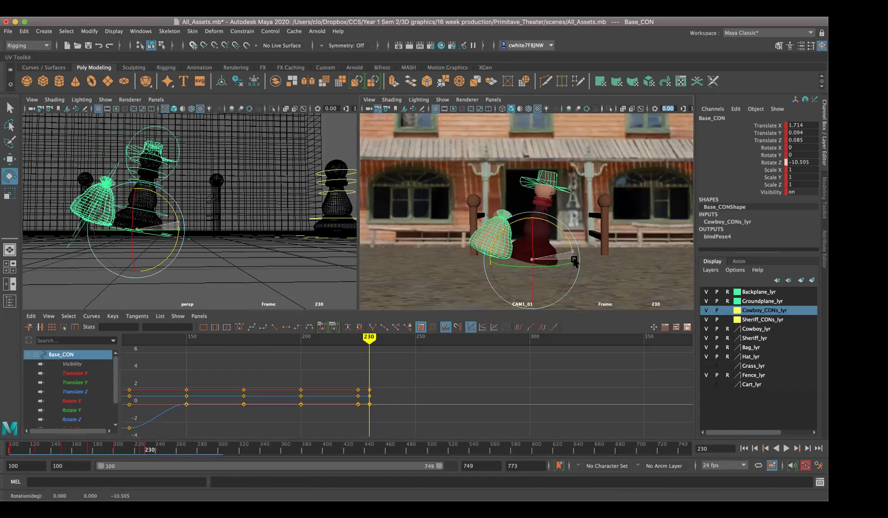
key("s")
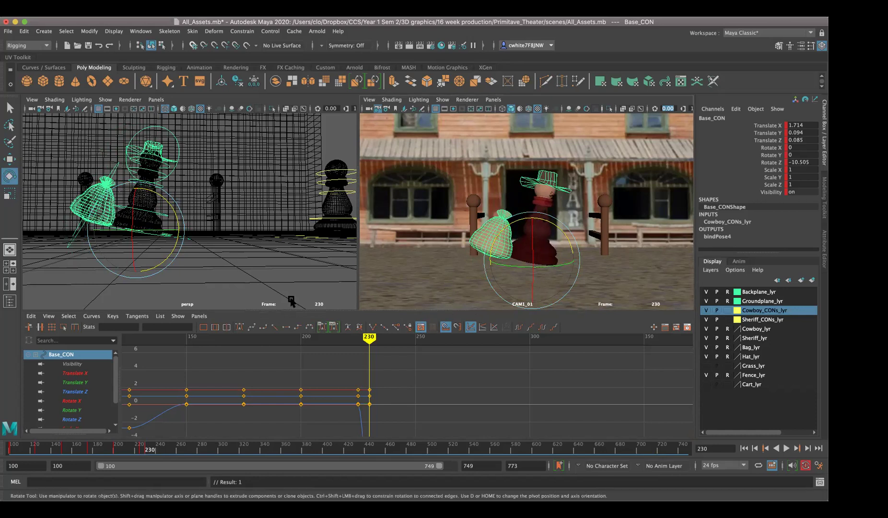
Select the cowboy's Waist_CON, rotate it to about 5.158 on Rotate Z and key it at frame 230
left_click(222, 237)
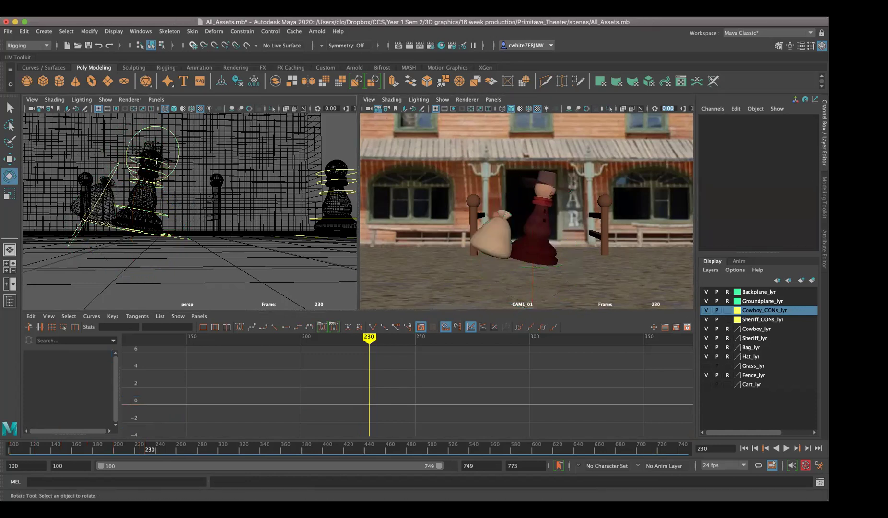
left_click(172, 190)
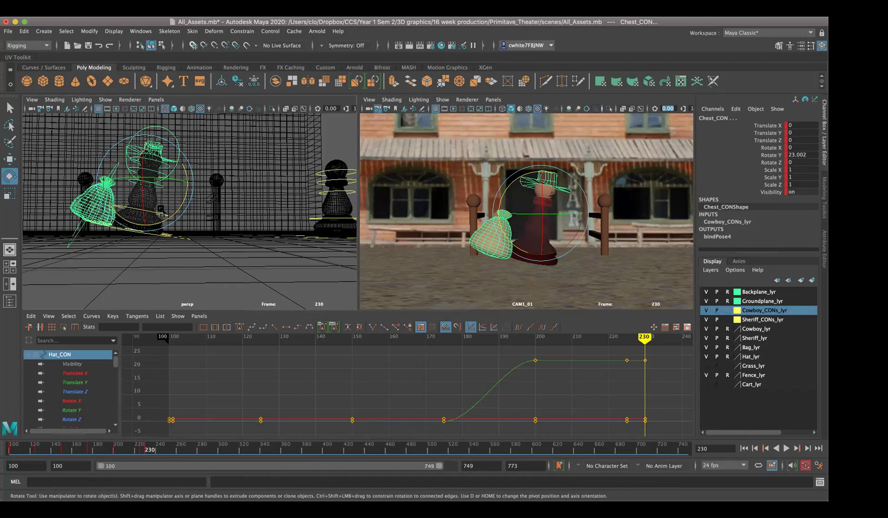
key("w")
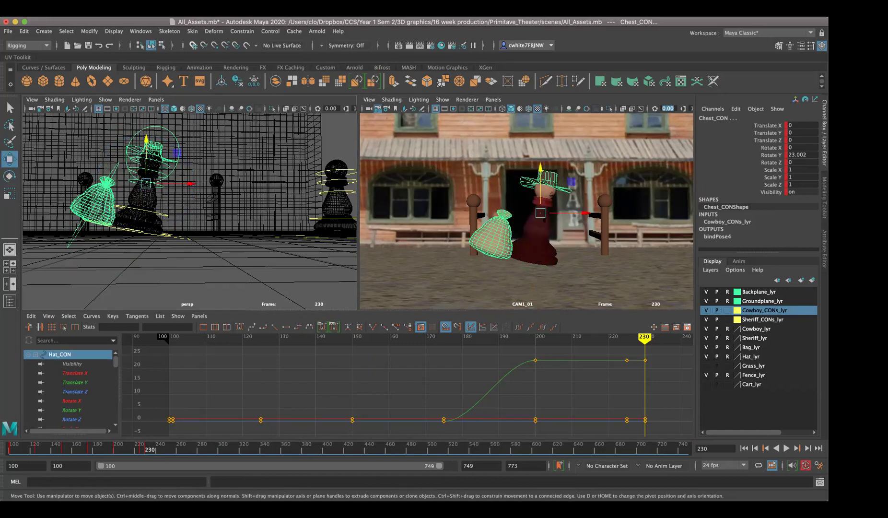
left_click(145, 211)
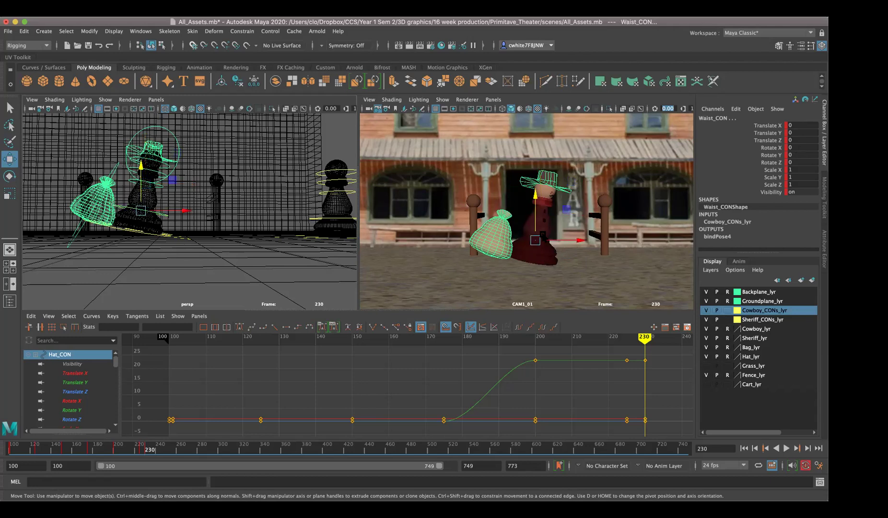
key("e")
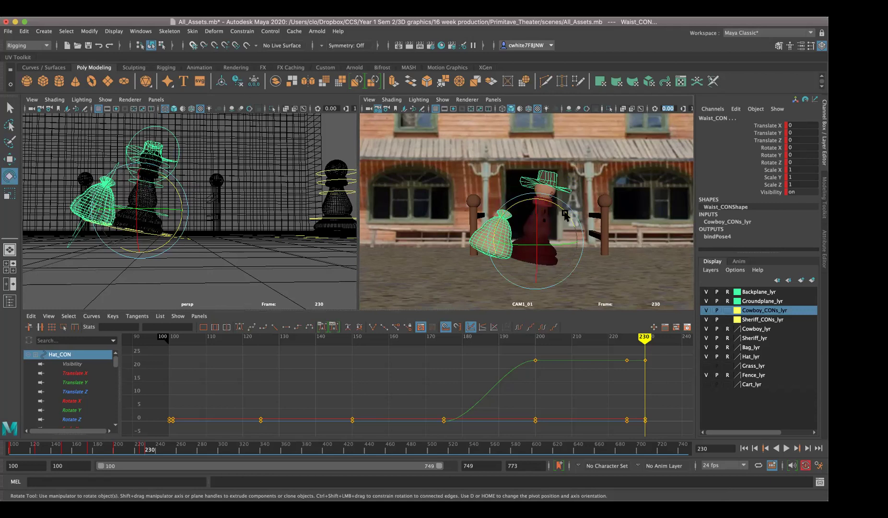
left_click_drag(565, 214, 558, 220)
key("s")
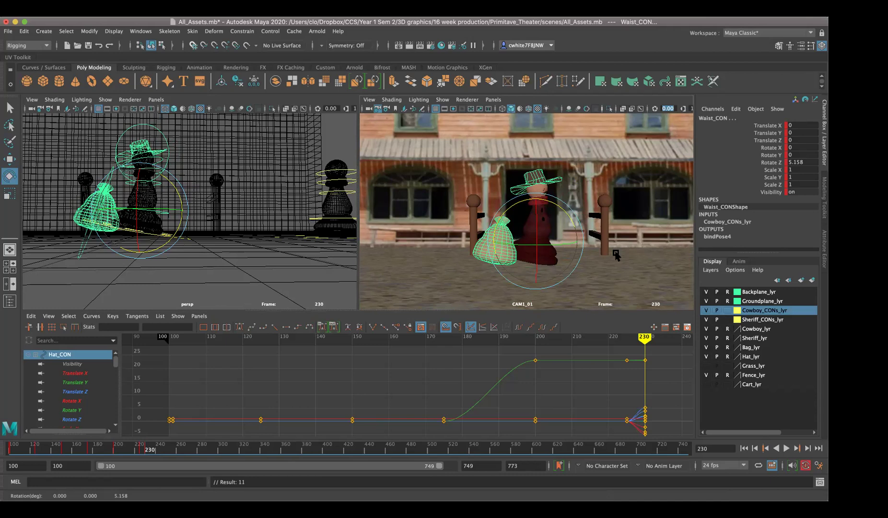
Play the animation on from frame 230 to review the cowboy's tilt, stopping at frame 250
scroll(616, 374, "down", 2)
key("alt+v")
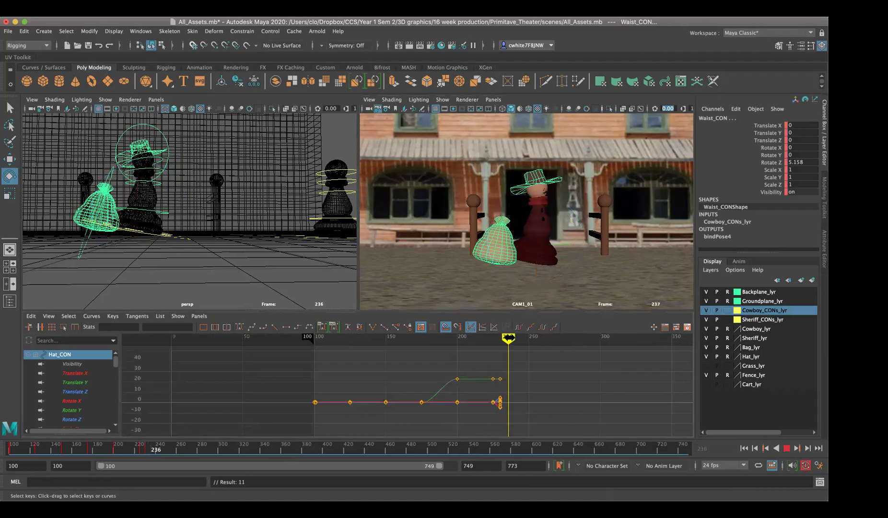
key("alt+v")
key("alt+v")
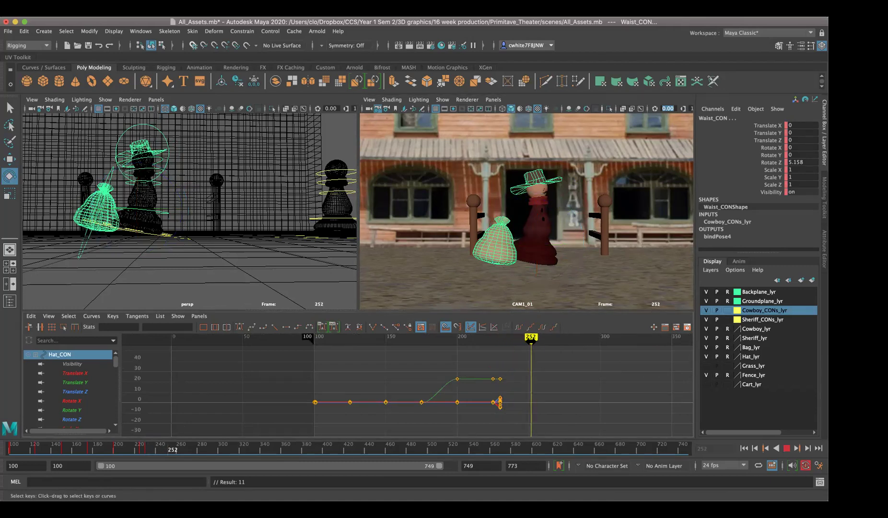
key("alt+v")
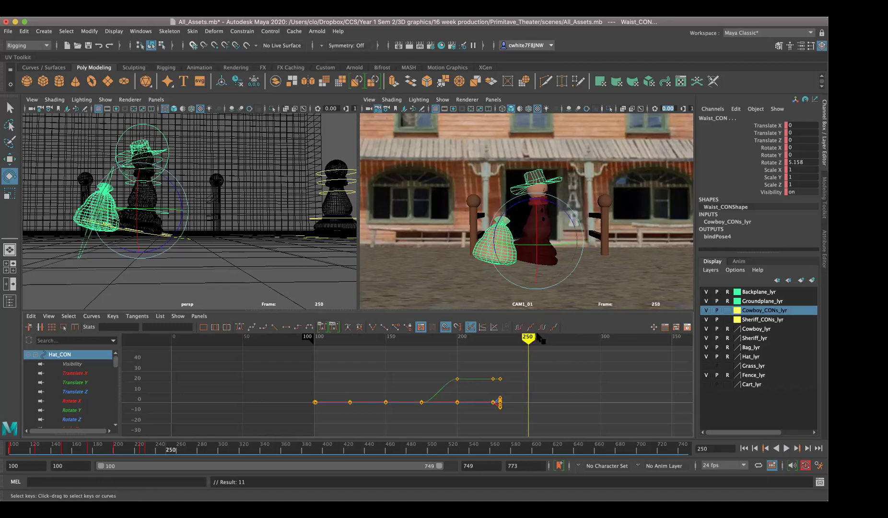
Select every object in the Cowboy_CONs_lyr layer and key them all at frame 250
left_click(537, 330)
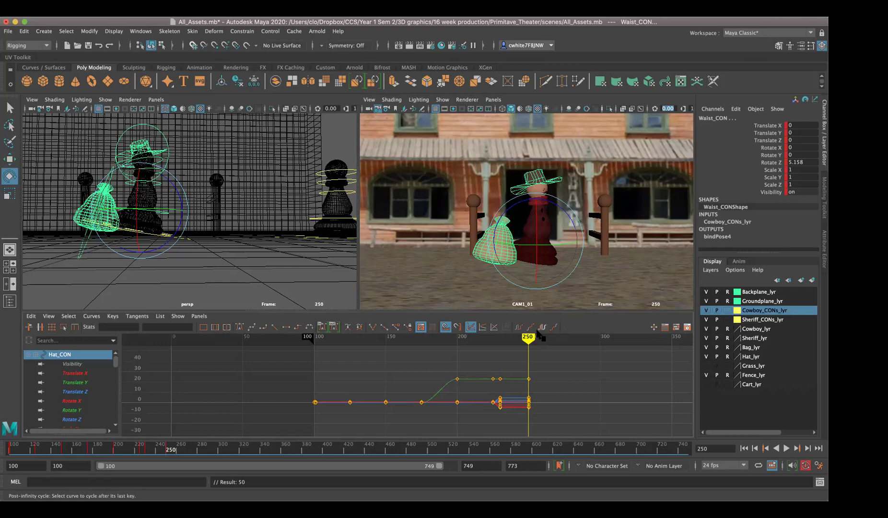
key("super+z")
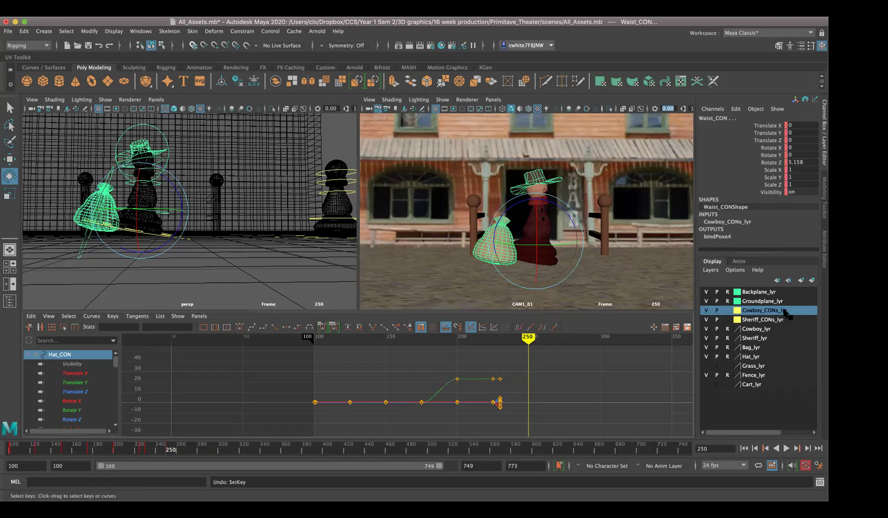
right_click(755, 311)
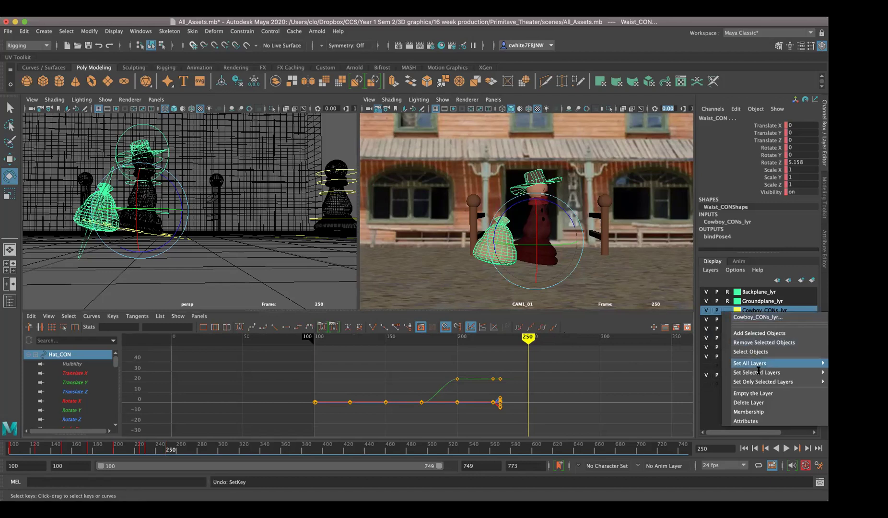
left_click(750, 352)
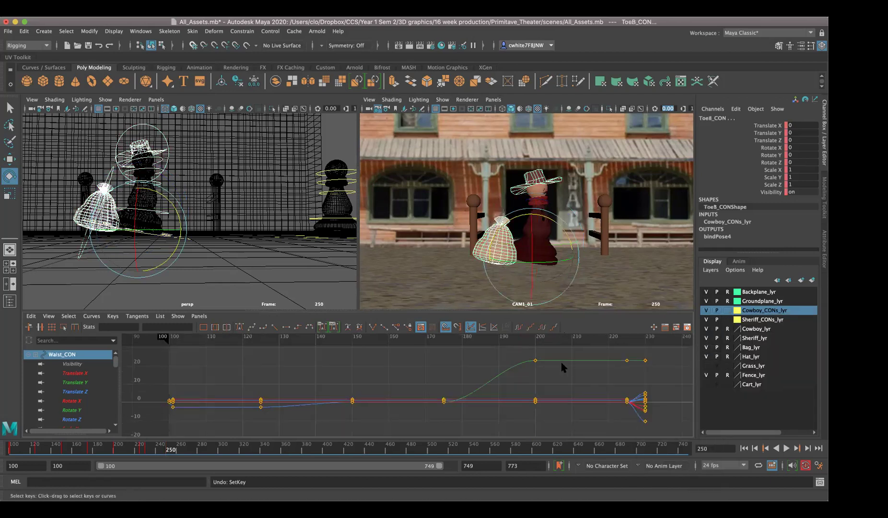
key("s")
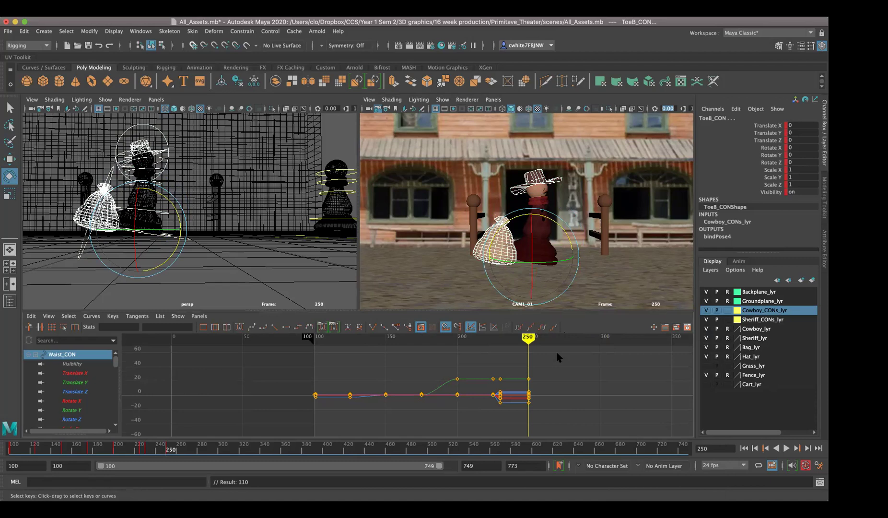
Go back to frame 201 and play the cowboy's animation up to frame 210
left_click_drag(528, 337, 455, 338)
key("alt+v")
key("alt+v")
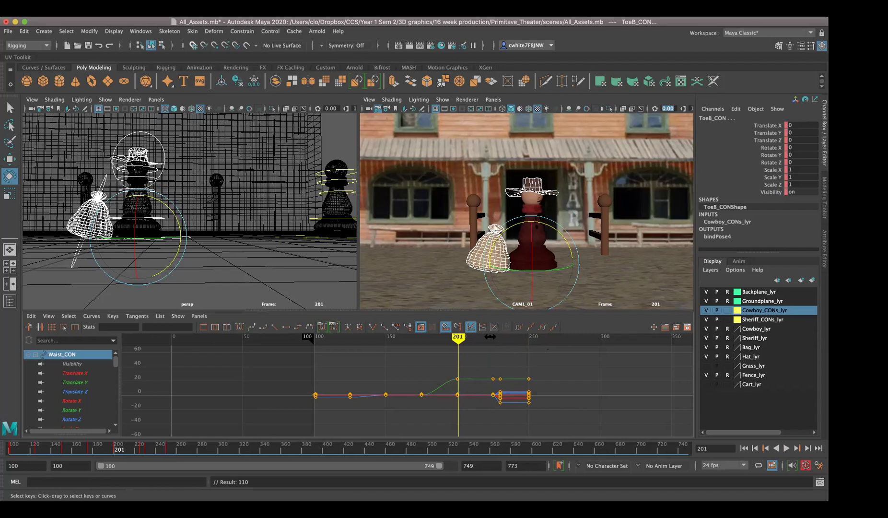
key("alt+v")
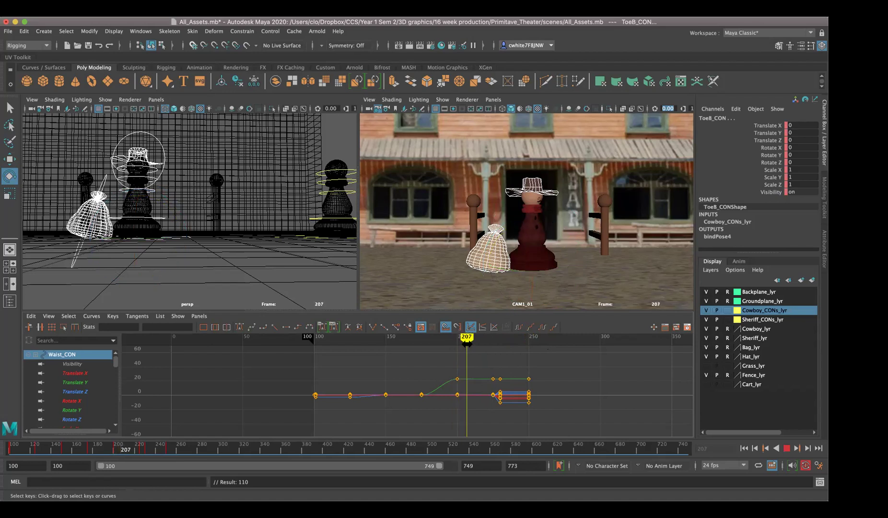
key("alt+v")
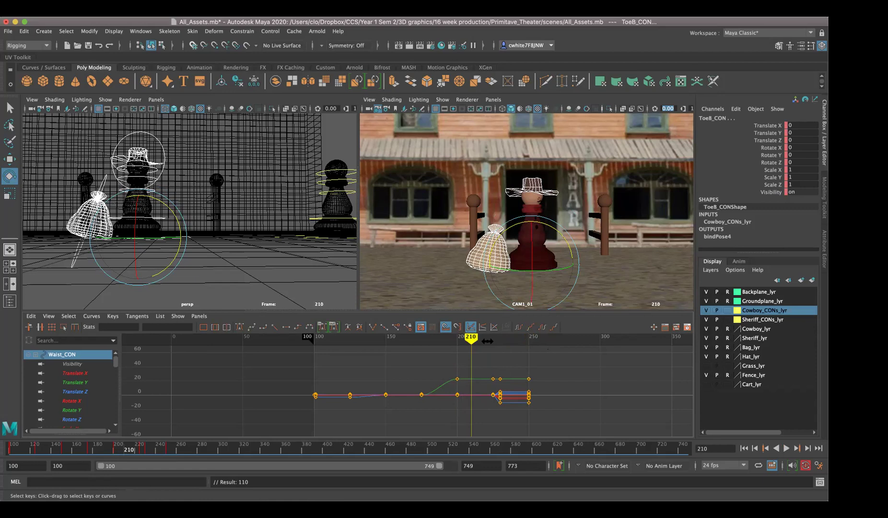
Key all the cowboy controls in their upright pose at frame 210 and move the new keys to frame 264
key("s")
left_click(475, 396)
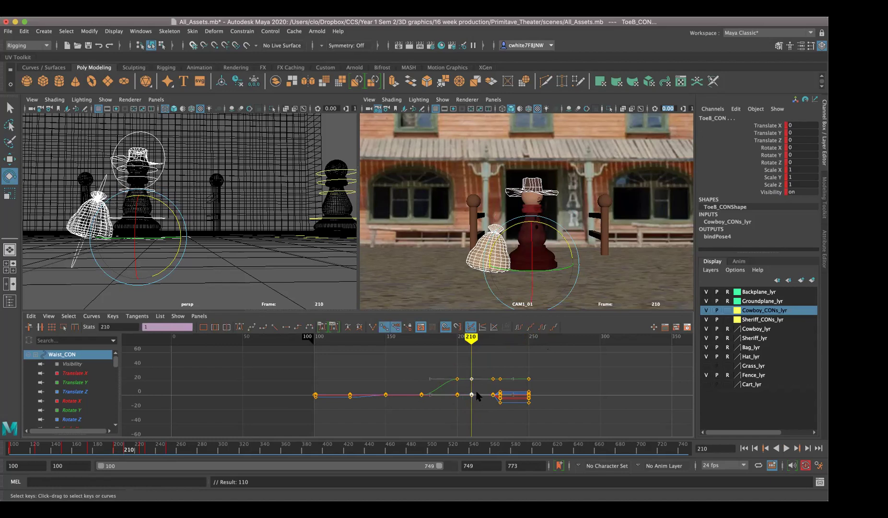
key("w")
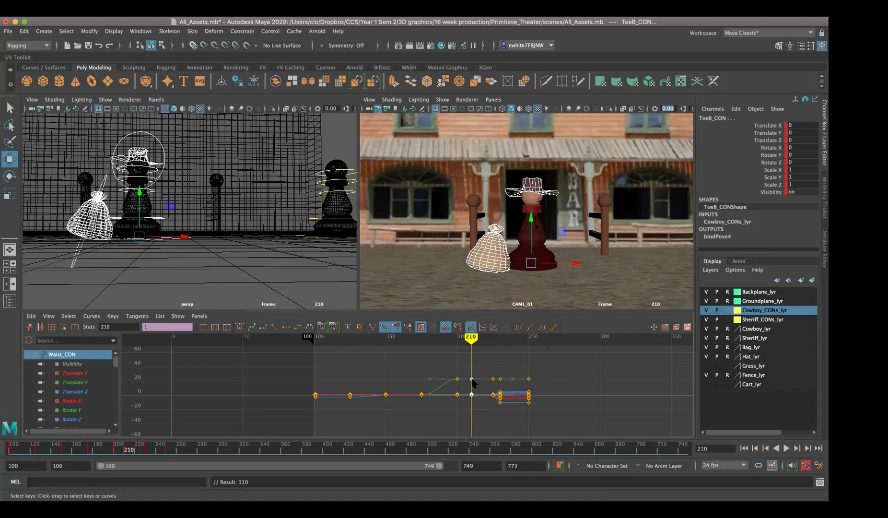
left_click_drag(472, 381, 549, 382)
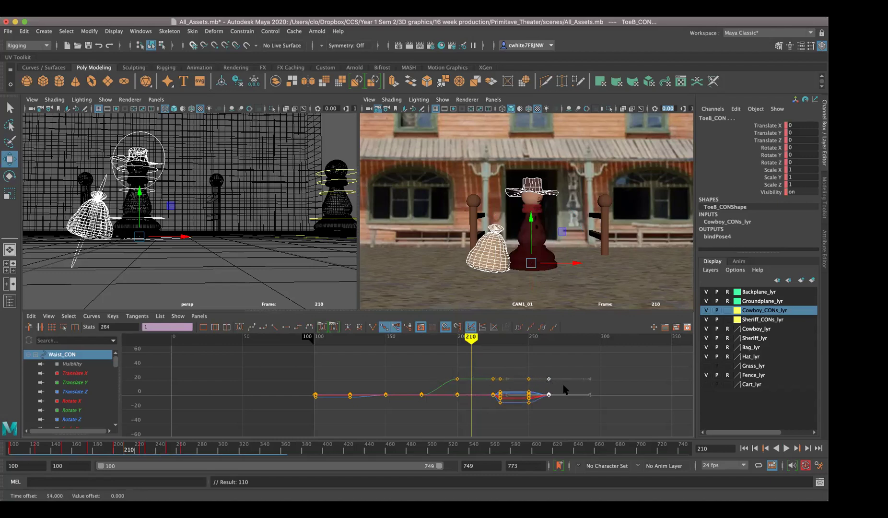
Shift the selected upright-pose keys earlier along the curves to frame 255
key("f")
middle_click_drag(574, 358, 412, 373, "alt")
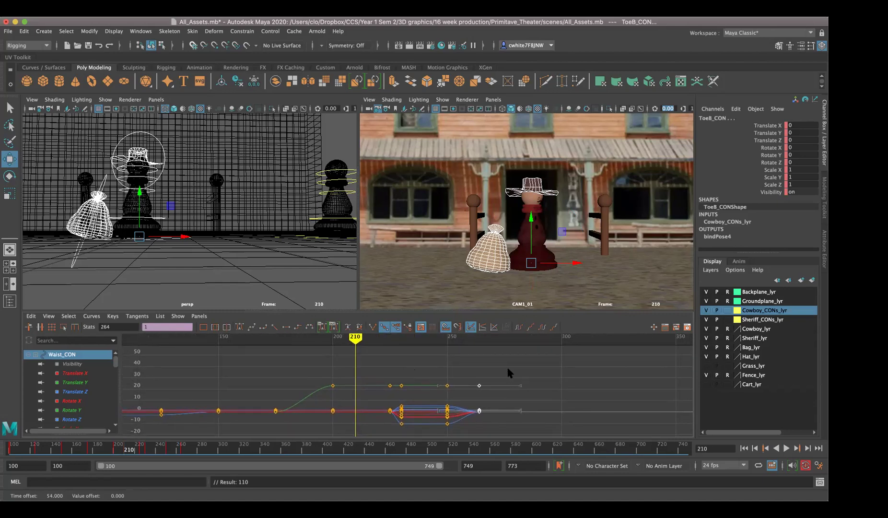
mouse_move(480, 386)
left_mouse_down()
mouse_move(490, 385)
mouse_move(481, 385)
left_mouse_up()
scroll(503, 388, "up", 3)
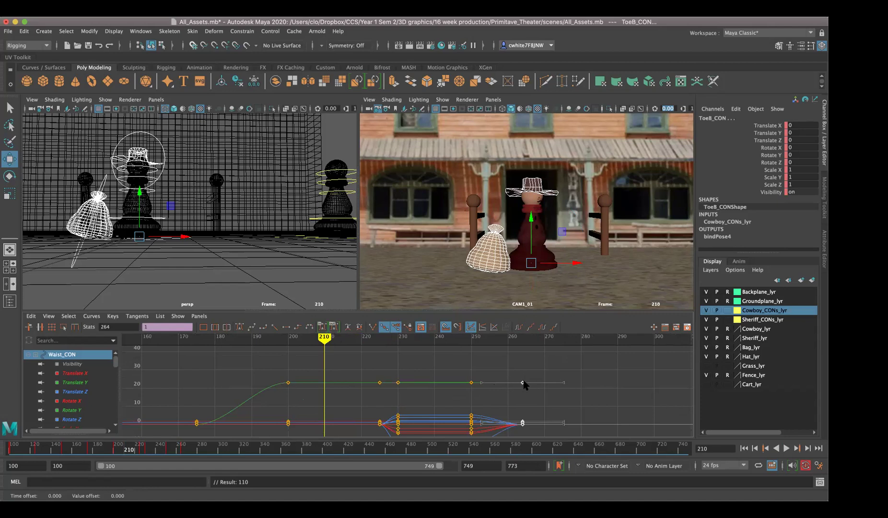
middle_click_drag(521, 377, 506, 381, "shift")
key("a")
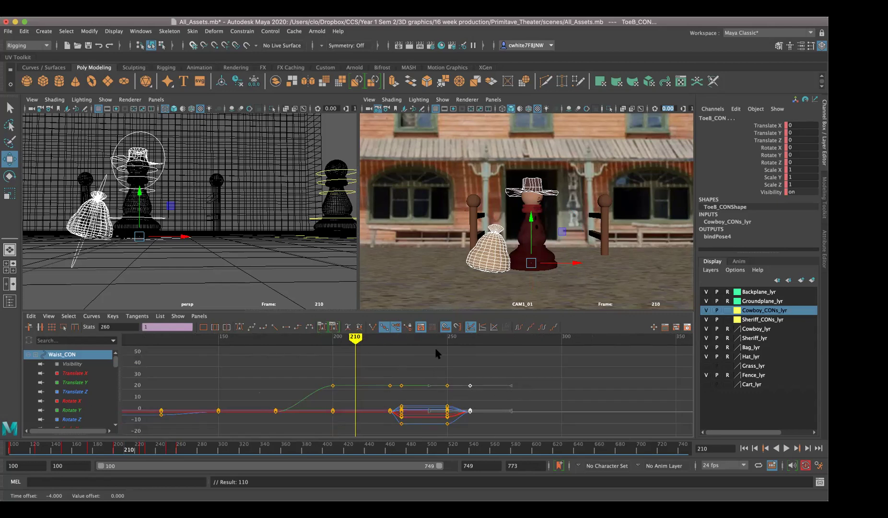
scroll(396, 384, "up", 4)
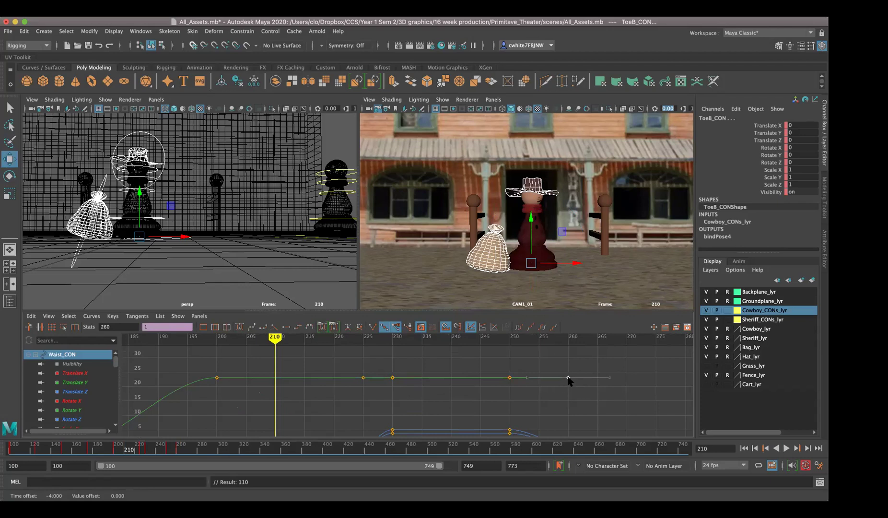
mouse_move(568, 380)
left_mouse_down()
mouse_move(556, 377)
mouse_move(560, 372)
mouse_move(550, 379)
left_mouse_up()
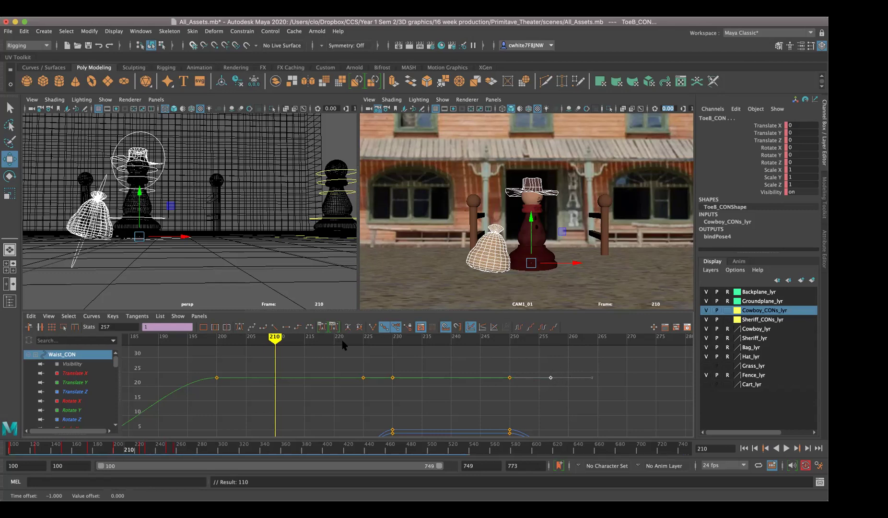
left_click_drag(549, 378, 534, 379)
key("a")
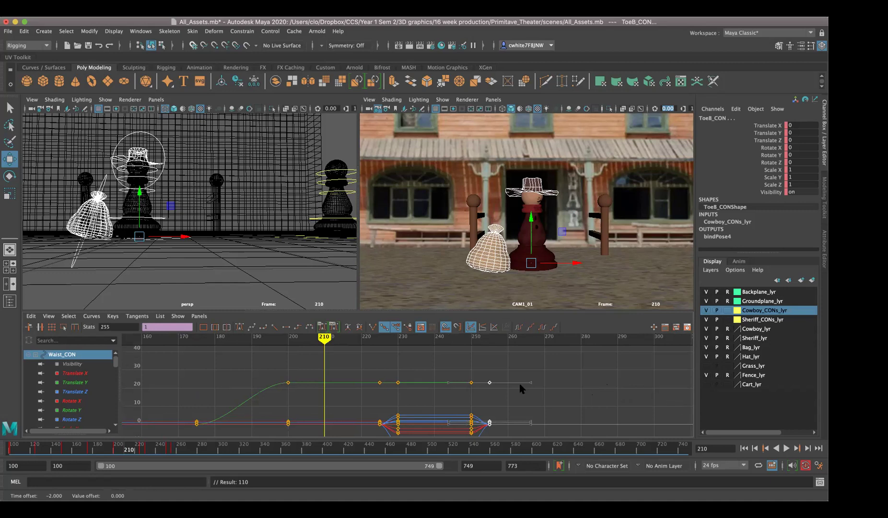
Move the selected keys out to frame 264 and set their frame number back to 255
left_click_drag(490, 382, 525, 382)
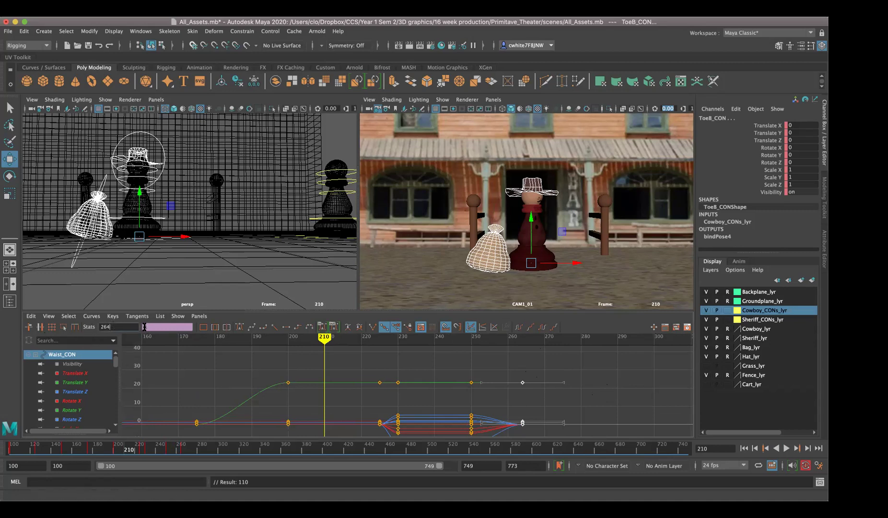
key("BackSpace")
key("Return")
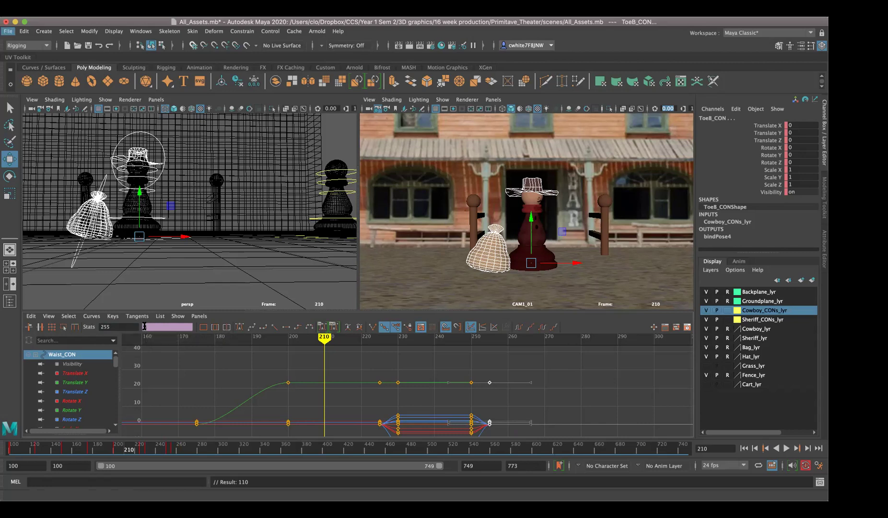
Review the cowboy's motion by playing back and stepping between keyframes, finishing at frame 255
key("period")
key("alt+v")
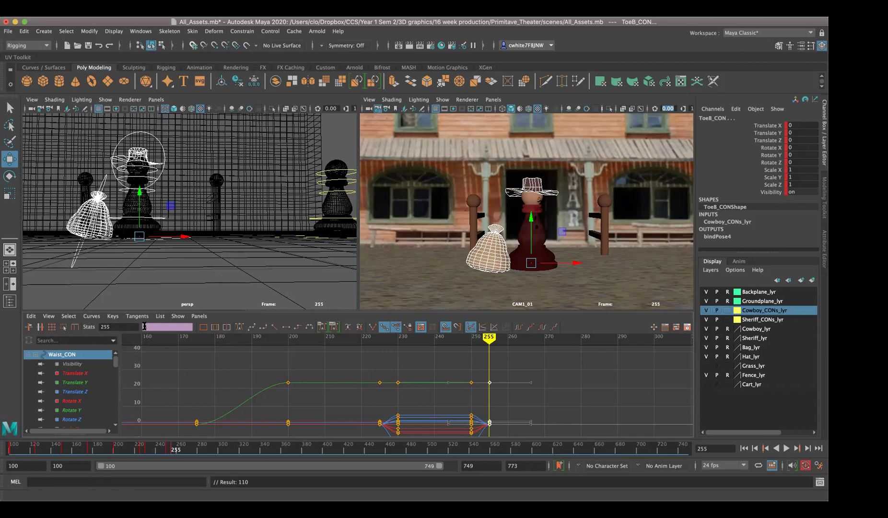
key("alt+shift+v")
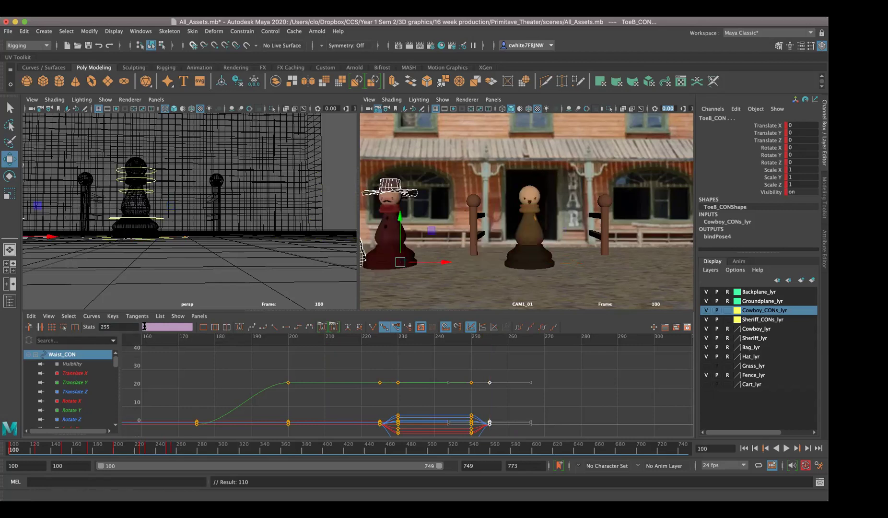
key("Return")
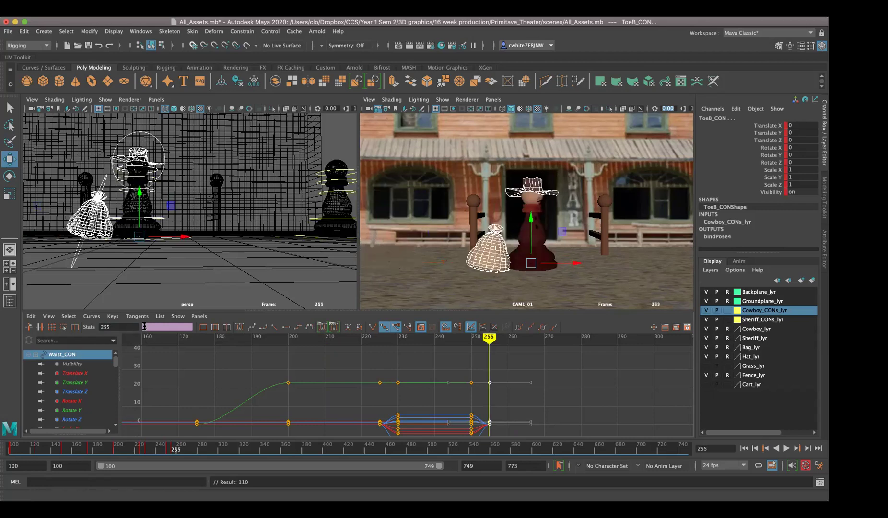
key("comma")
key("comma")
key("period")
key("period")
Try tilting the cowboy's Chest_CON to about -4.699 on Rotate Z at frame 255
mouse_move(246, 251)
left_mouse_down("alt")
mouse_move(245, 264)
mouse_move(146, 244)
left_mouse_up("alt")
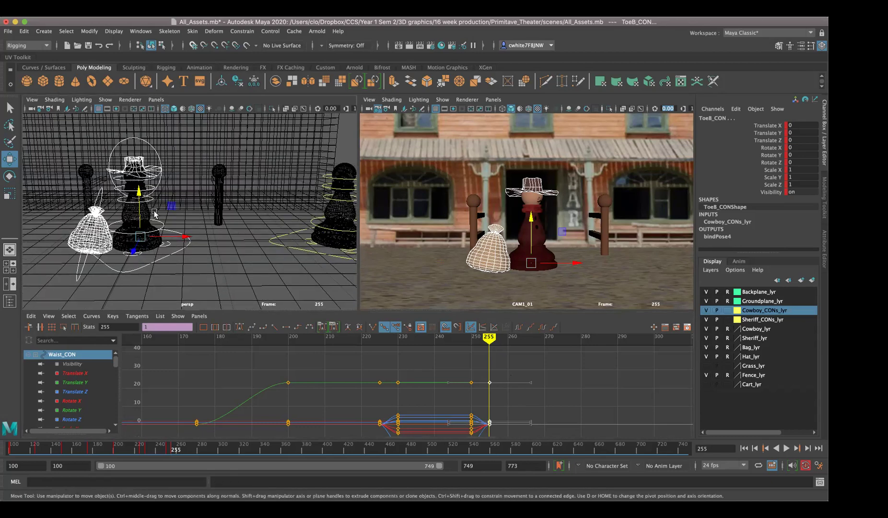
left_click_drag(224, 267, 144, 149, "alt")
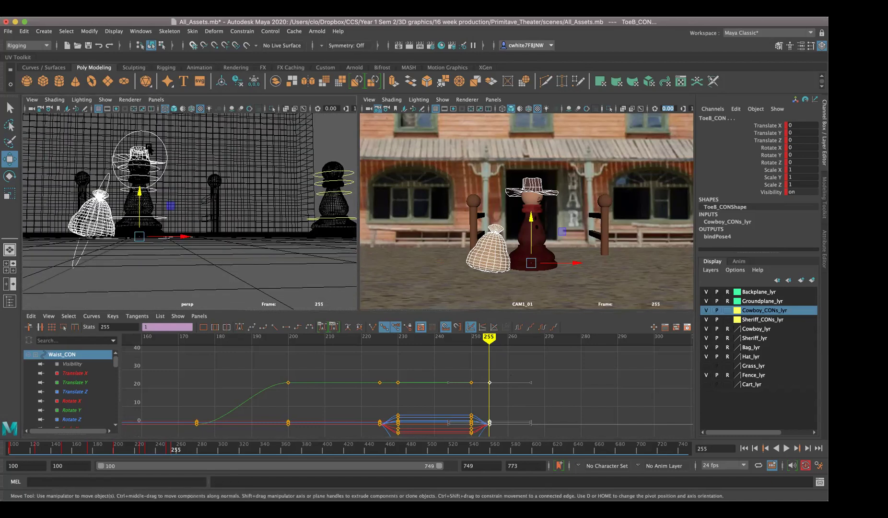
left_click(158, 189)
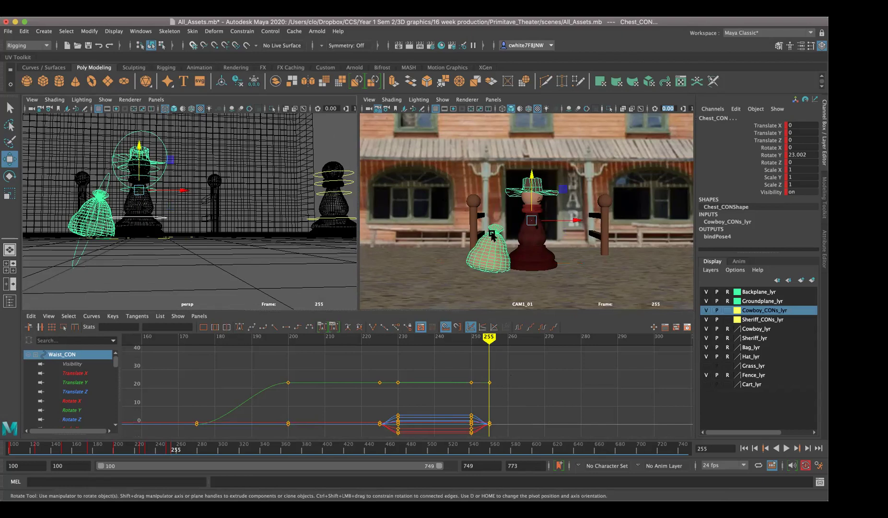
key("e")
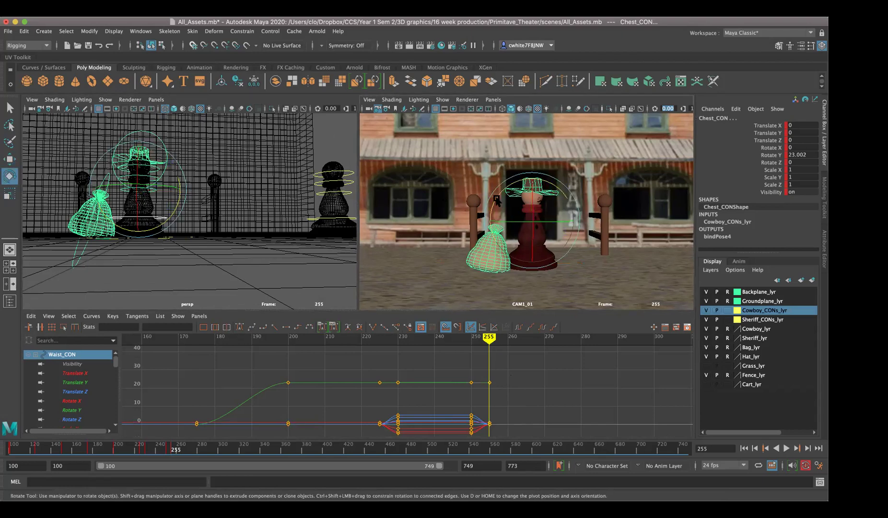
left_click_drag(496, 199, 499, 197)
key("ctrl+z")
key("ctrl+z")
key("ctrl+z")
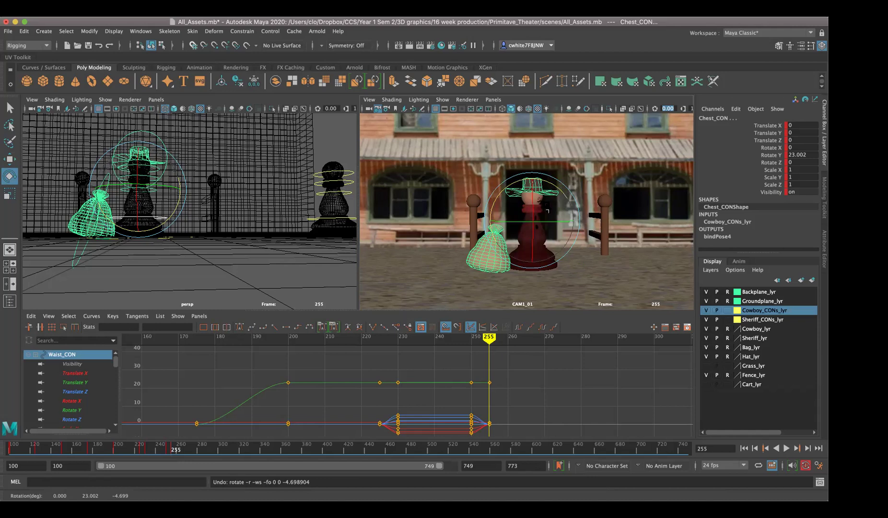
left_click(162, 188)
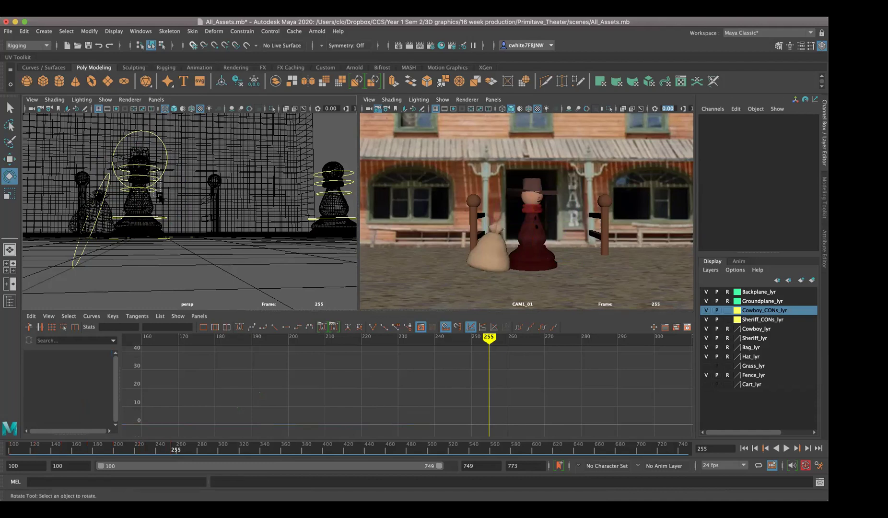
left_click(157, 189)
left_click(204, 167)
left_click_drag(203, 168, 200, 181, "alt")
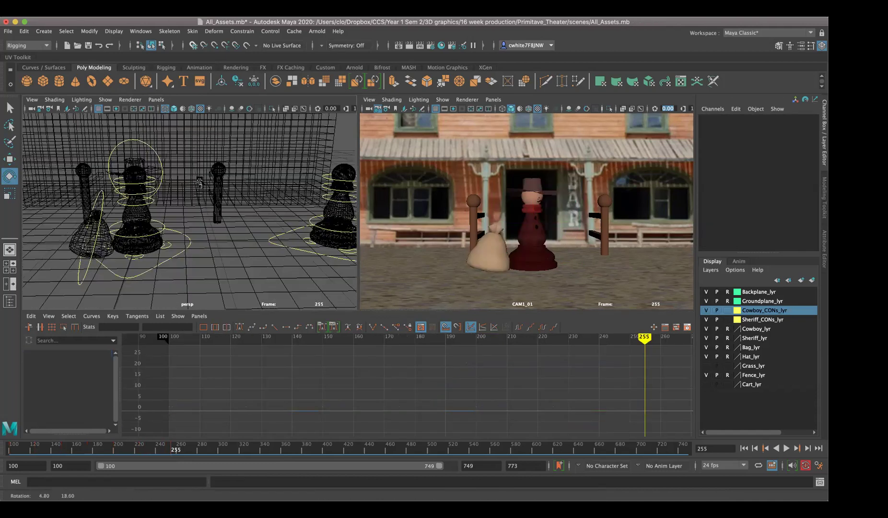
left_click(134, 197)
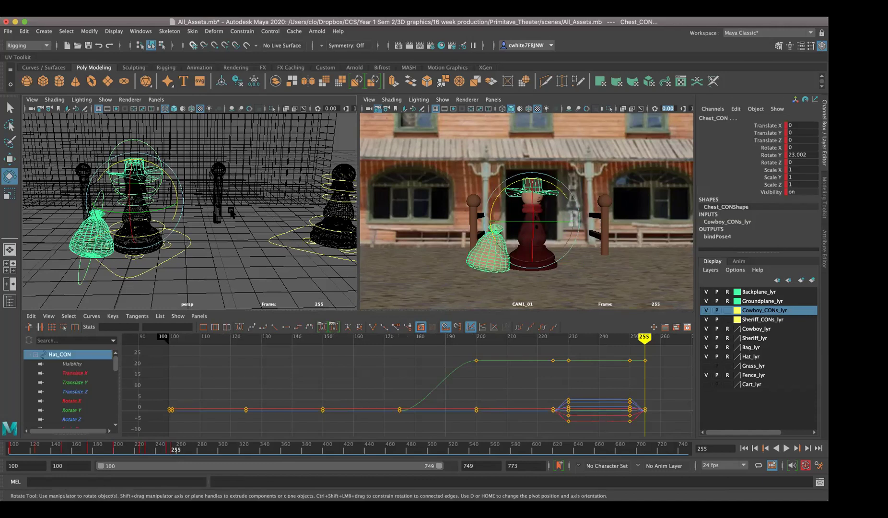
left_click(214, 229)
left_click(160, 209)
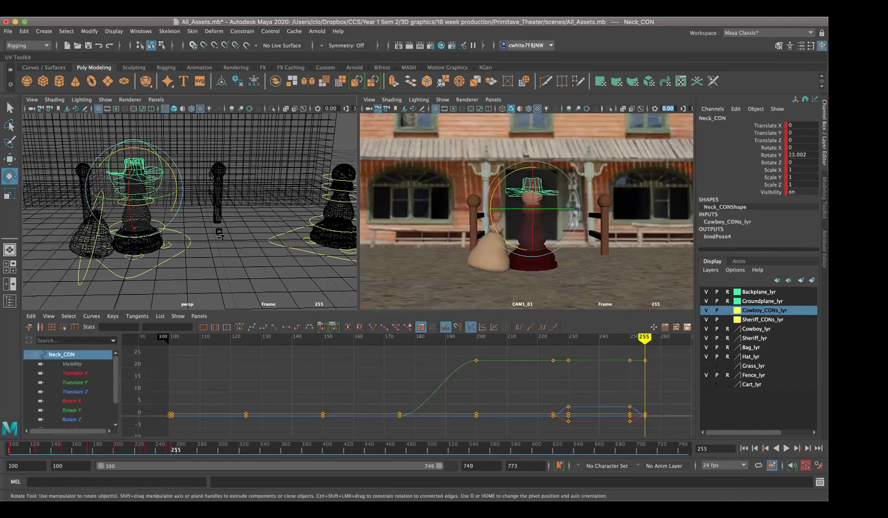
left_click(158, 211)
left_click(139, 209)
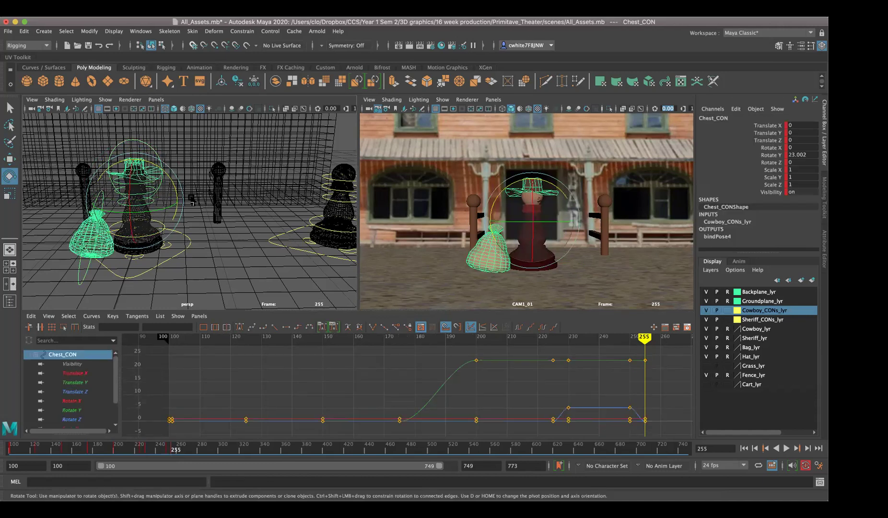
left_click(170, 217)
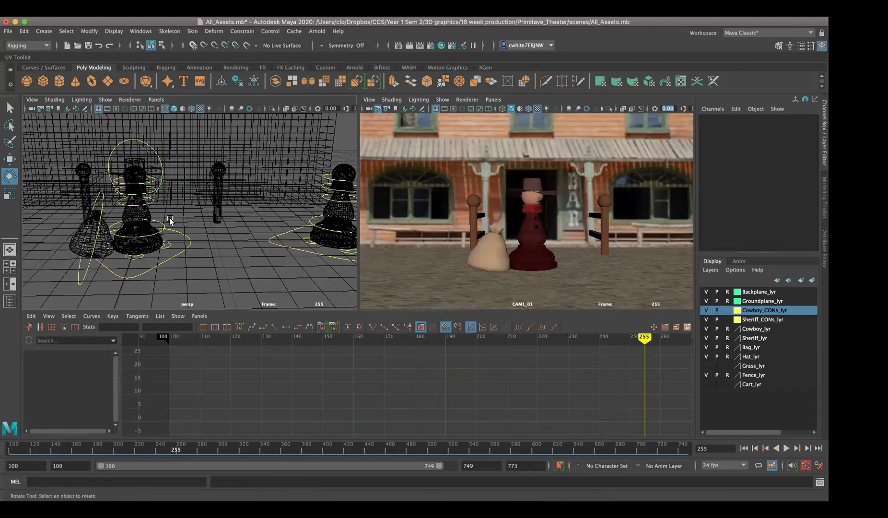
left_click(152, 239)
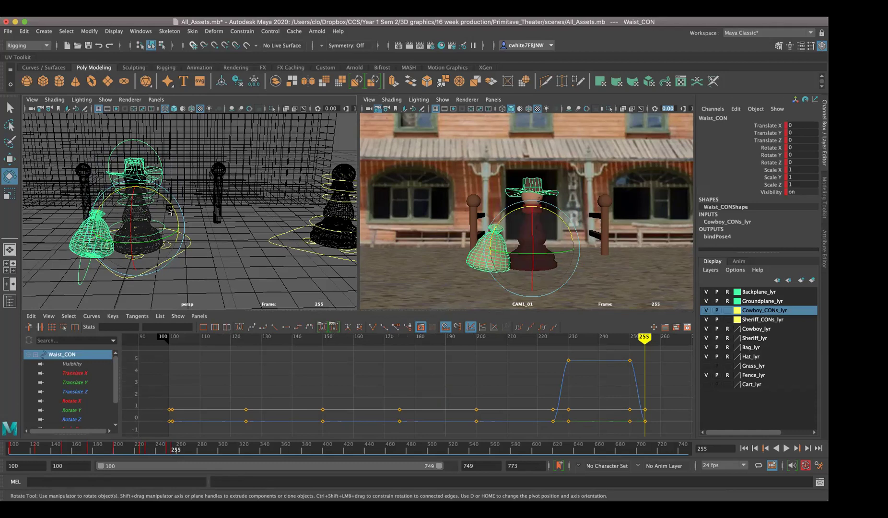
key("w")
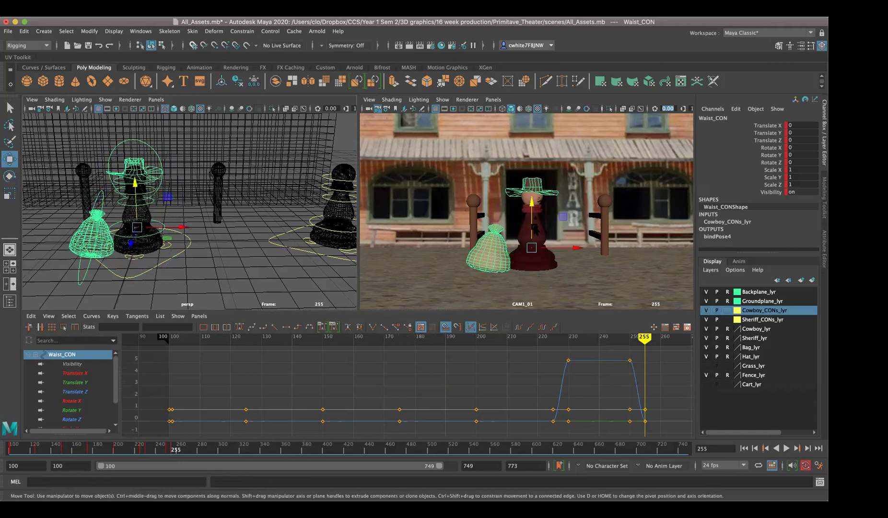
left_click(145, 205)
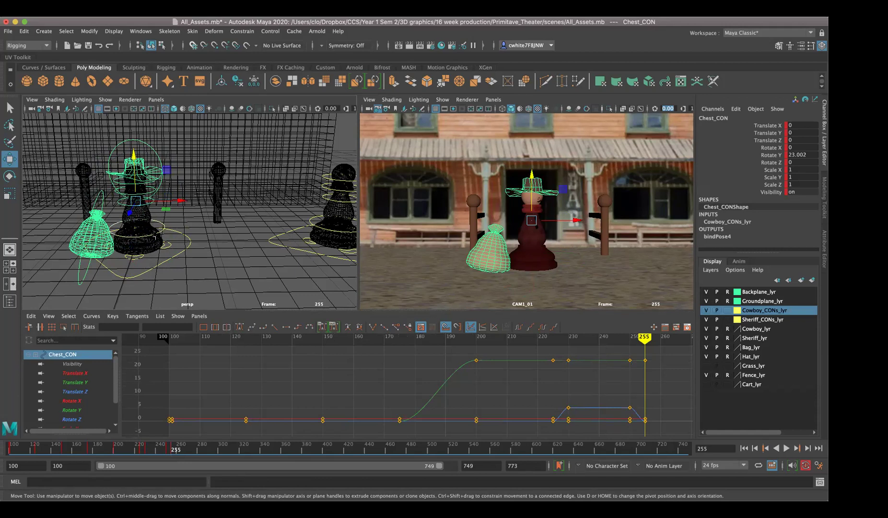
left_click(150, 235)
left_click(209, 196)
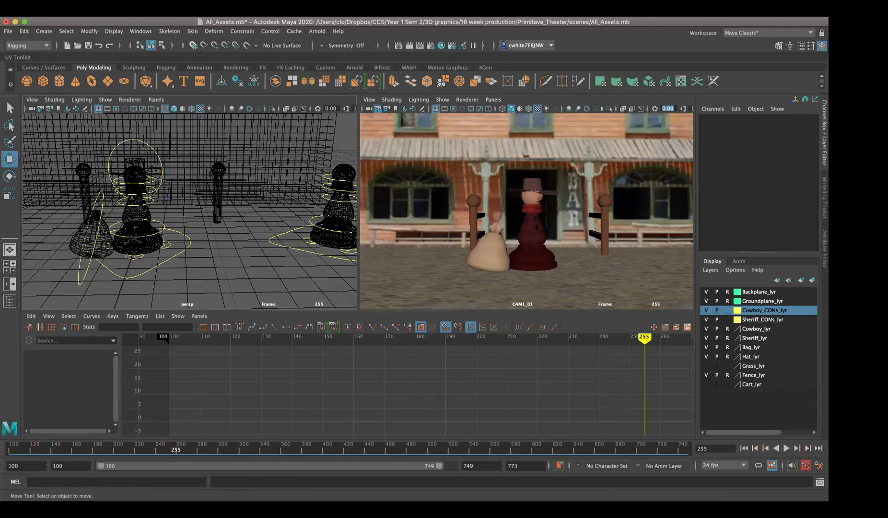
Tilt the cowboy's waist and chest controls together at frame 255 and key them, bringing Chest_CON's Rotate Z to about -12.049
left_click(140, 241)
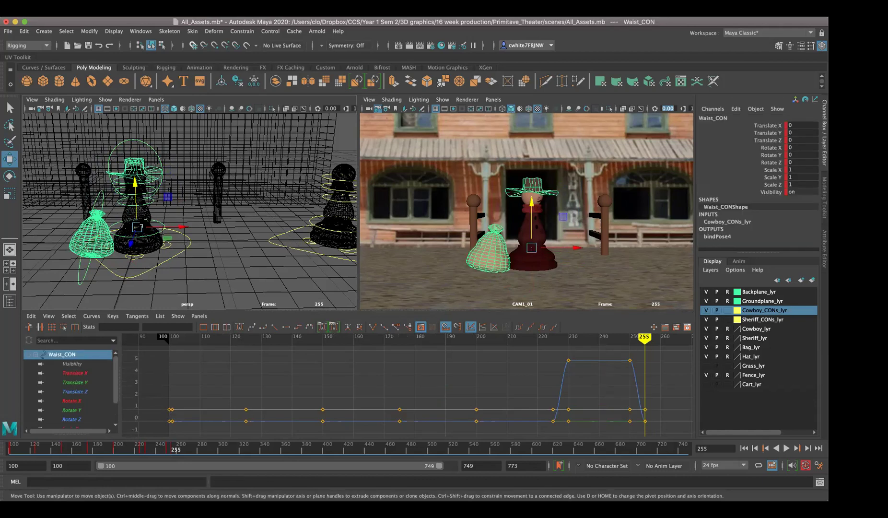
left_click(138, 203)
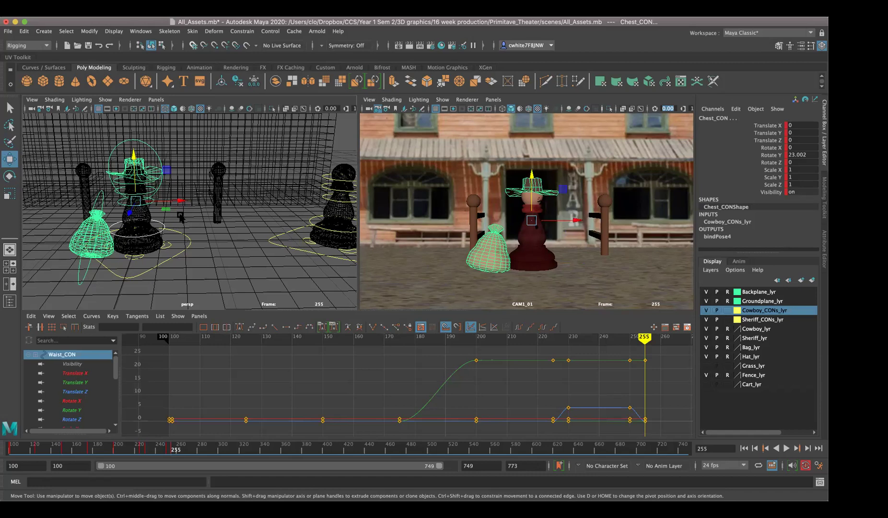
left_click_drag(215, 243, 182, 220, "alt")
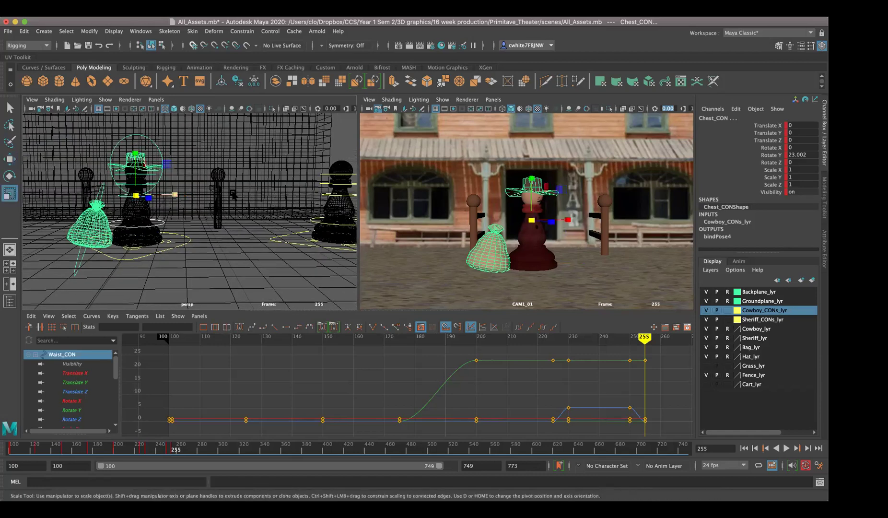
key("e")
left_click_drag(566, 200, 568, 204)
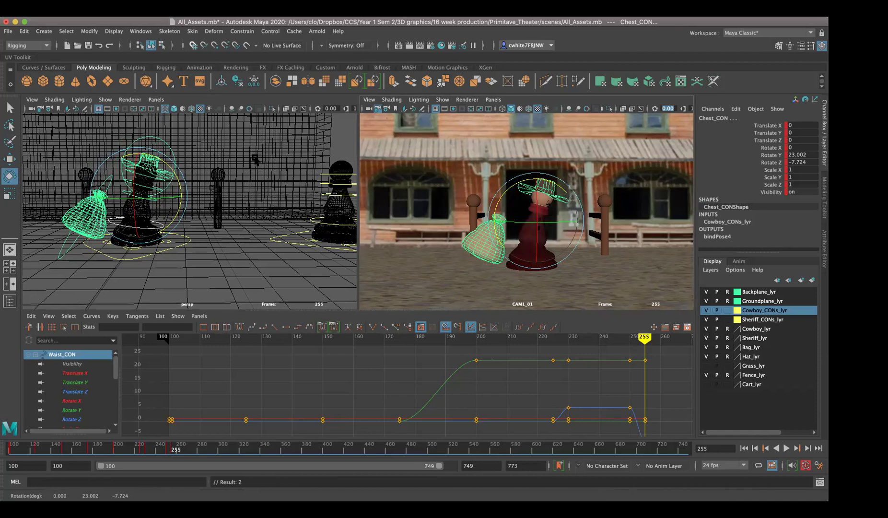
left_click_drag(567, 194, 568, 197)
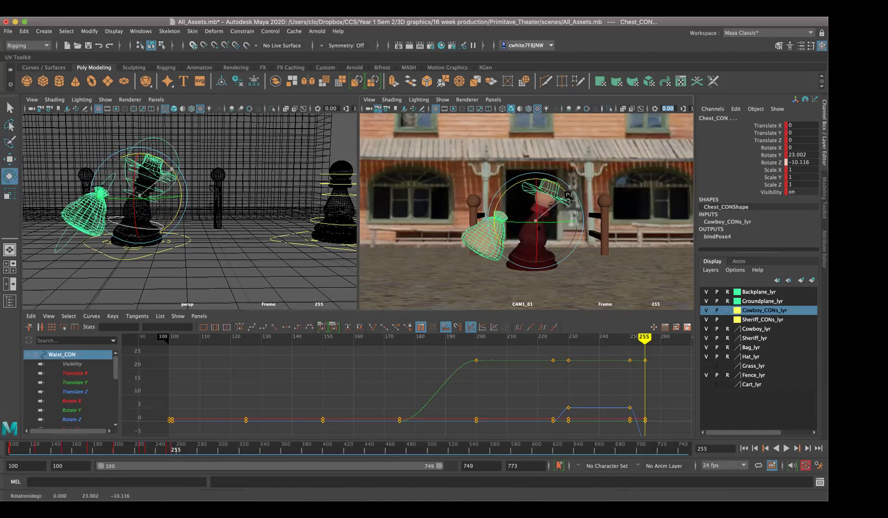
key("s")
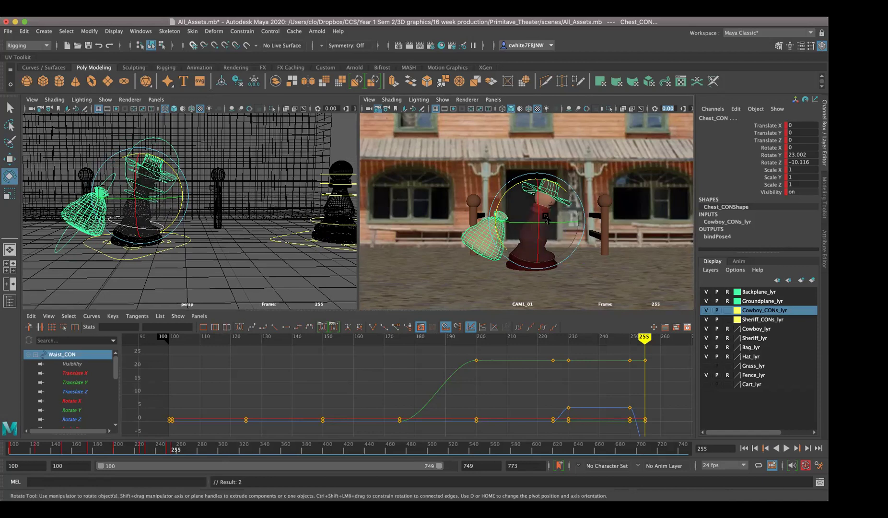
left_click_drag(525, 191, 526, 193)
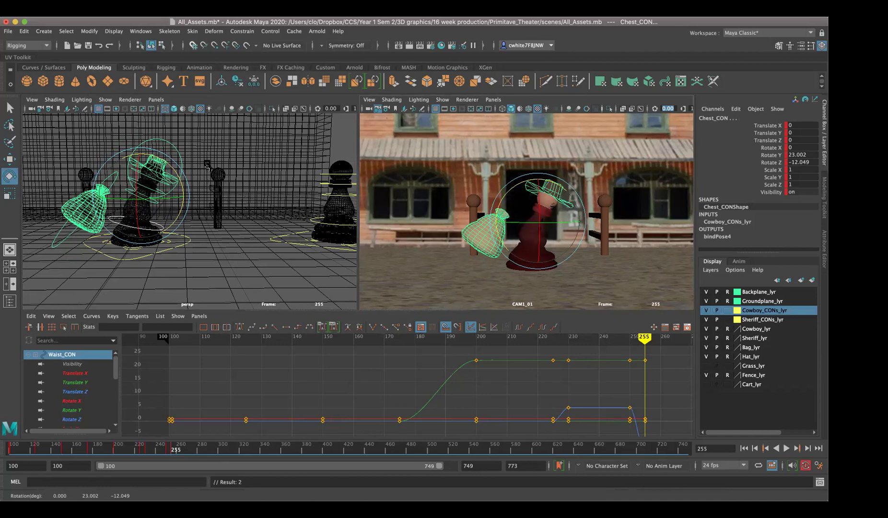
Counter-rotate the cowboy's neck and head controls to about -4.002, 23.231 and 7.127 on X, Y and Z, and key them at frame 255
left_click(207, 163)
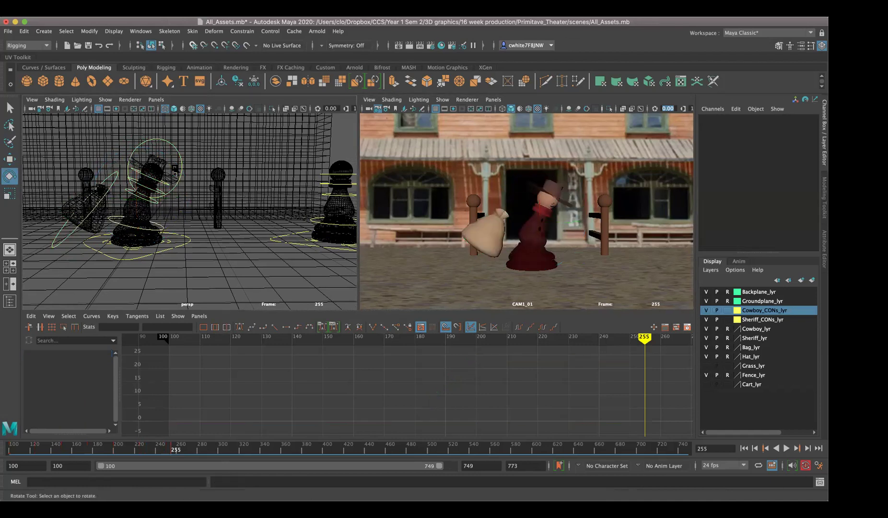
left_click(161, 194)
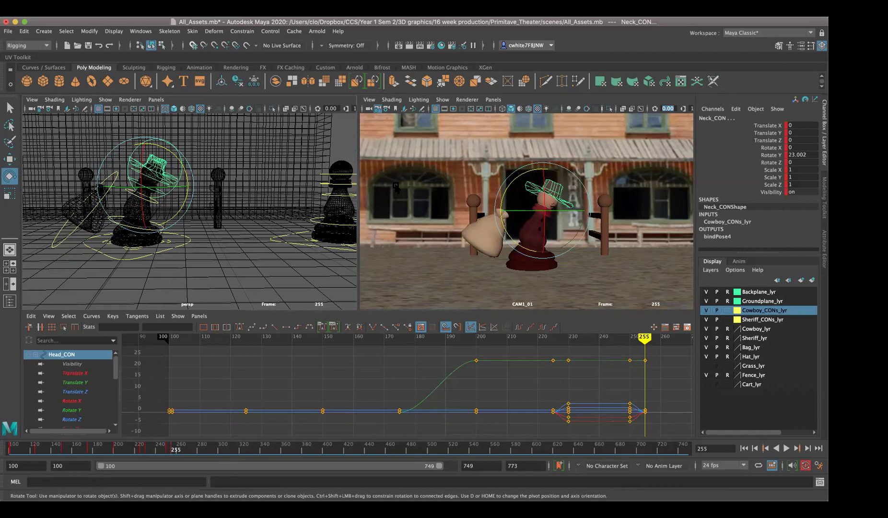
left_click_drag(511, 184, 508, 182)
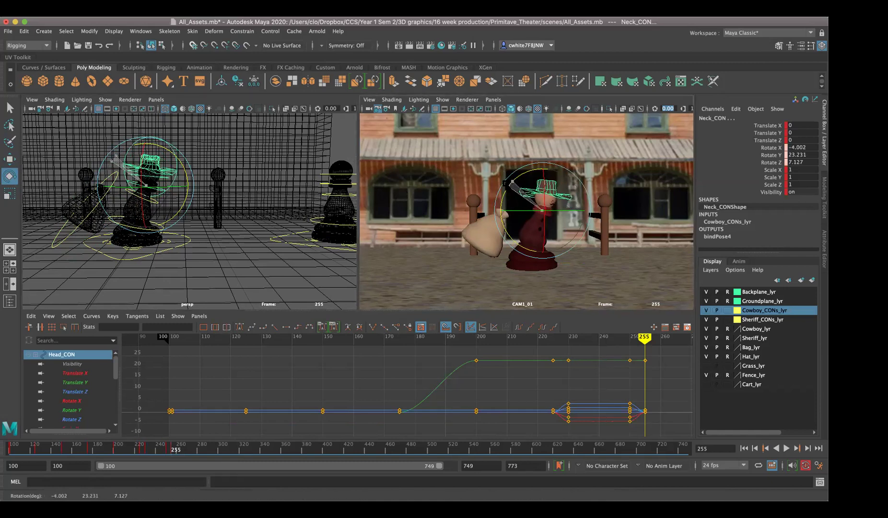
key("s")
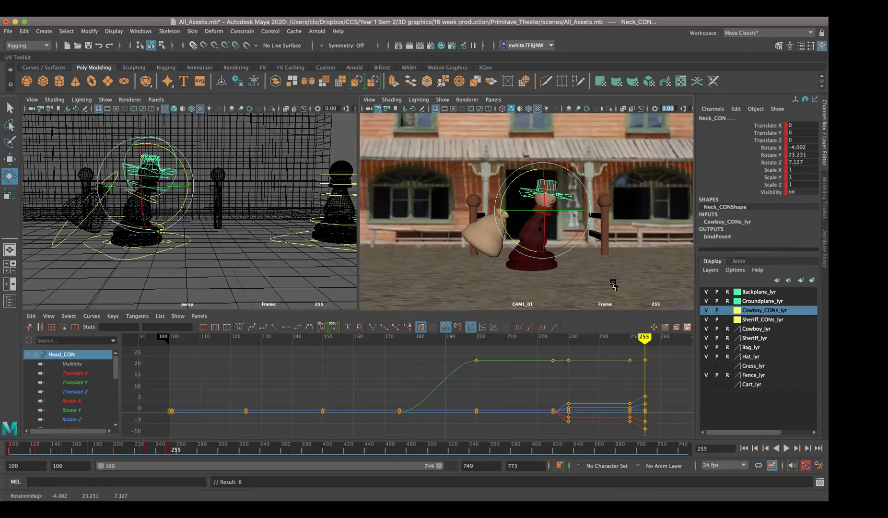
Select all objects in Cowboy_CONs_lyr and key the cowboy's held tilted pose at frame 275
scroll(620, 349, "down", 3)
scroll(582, 365, "down", 4)
middle_click_drag(509, 379, 481, 377, "alt")
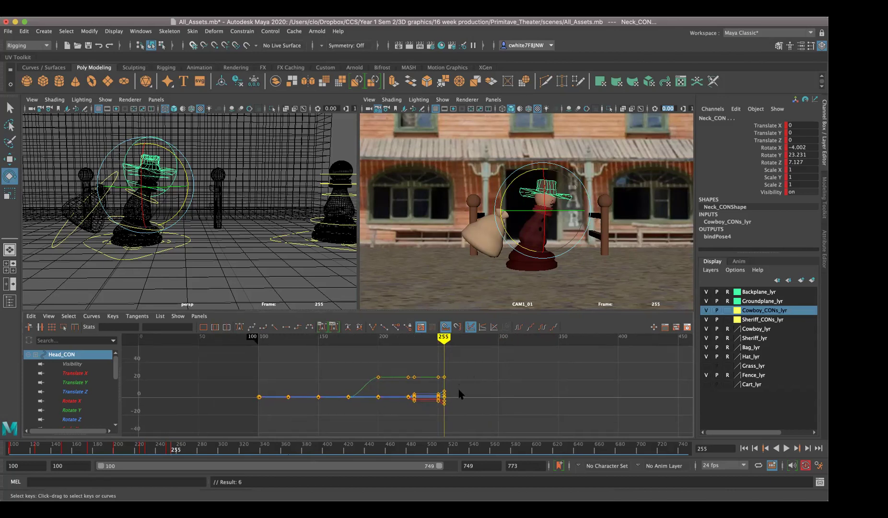
scroll(459, 393, "up", 6)
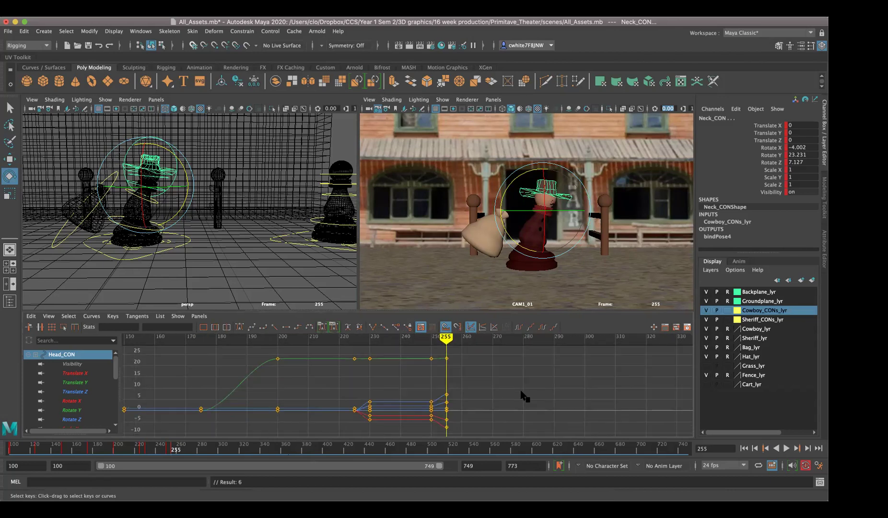
right_click(777, 311)
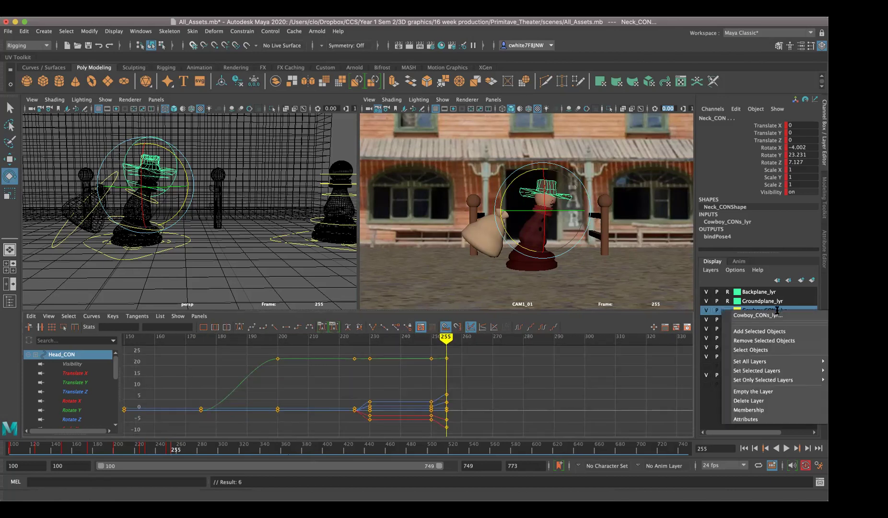
left_click(764, 349)
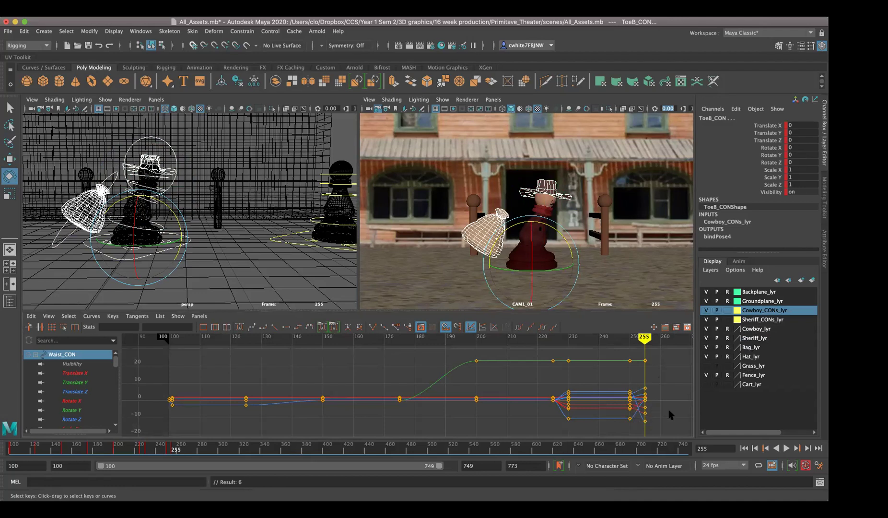
middle_click_drag(659, 386, 440, 386, "alt")
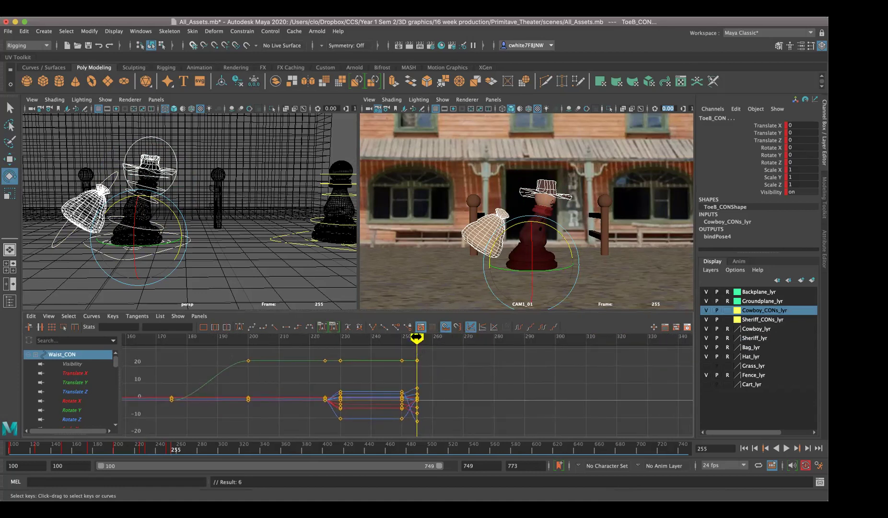
key("alt+v")
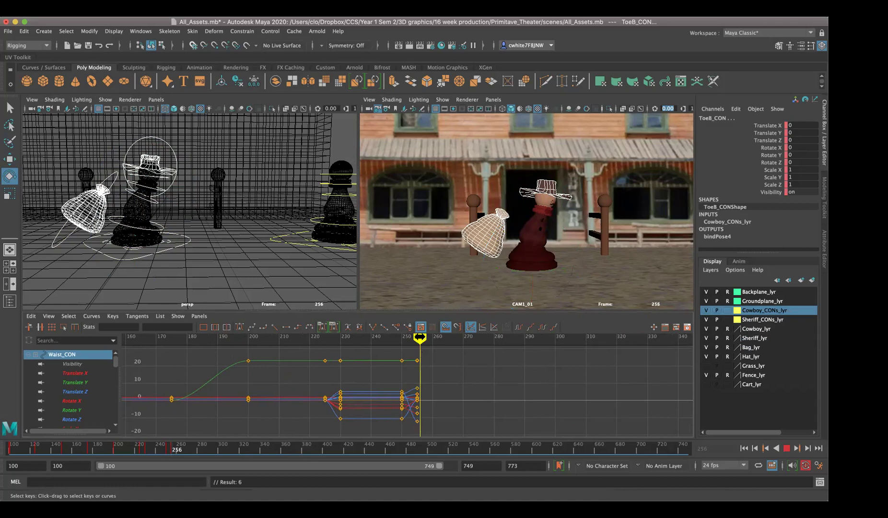
key("alt+v")
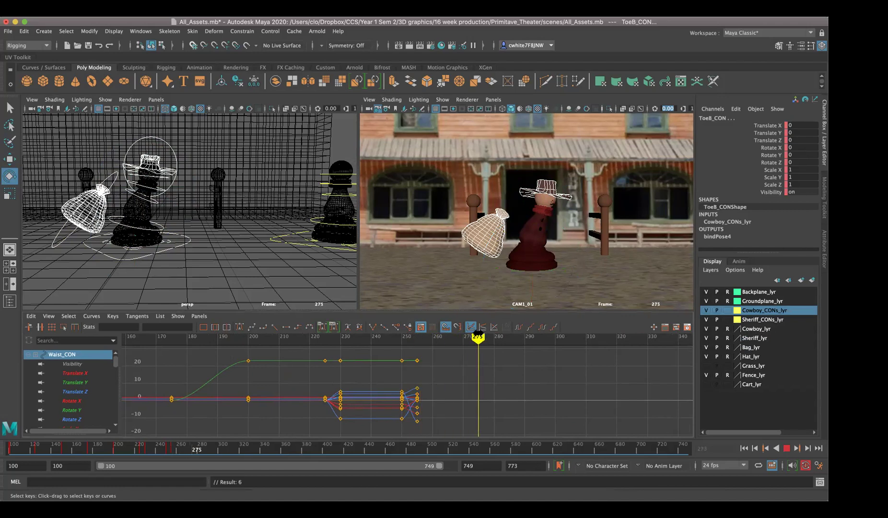
key("s")
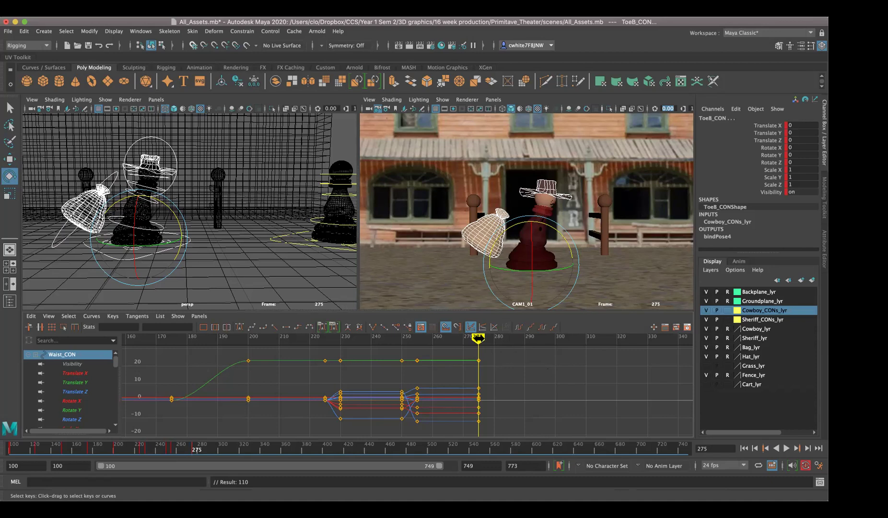
Try keying all the cowboy's controls in the same pose at frame 300, and undo that key
left_click_drag(478, 338, 554, 338)
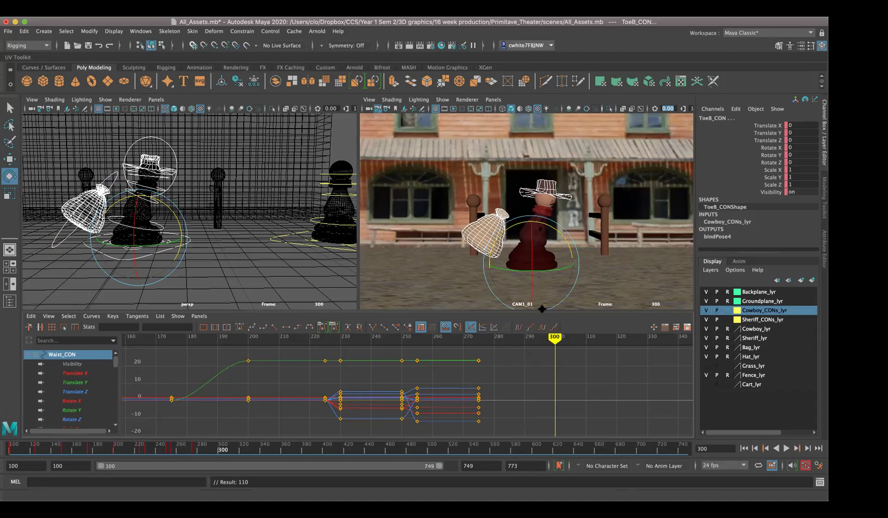
key("s")
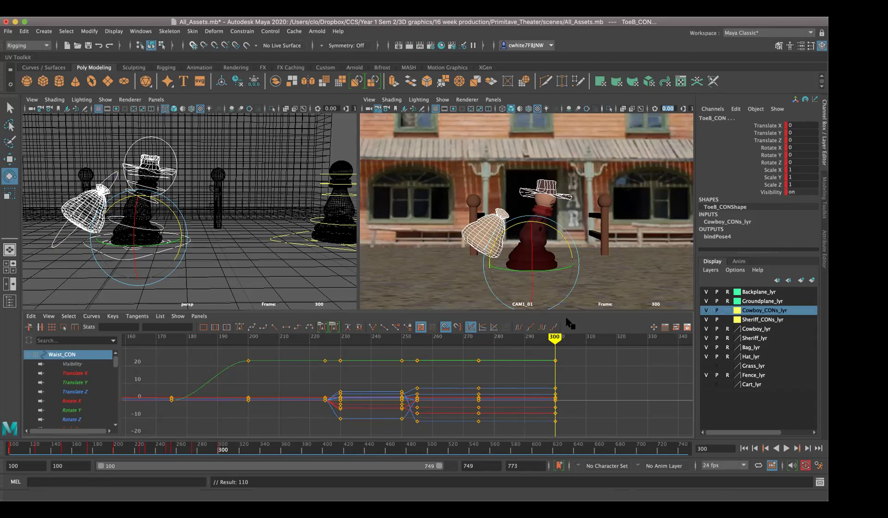
key("ctrl+z")
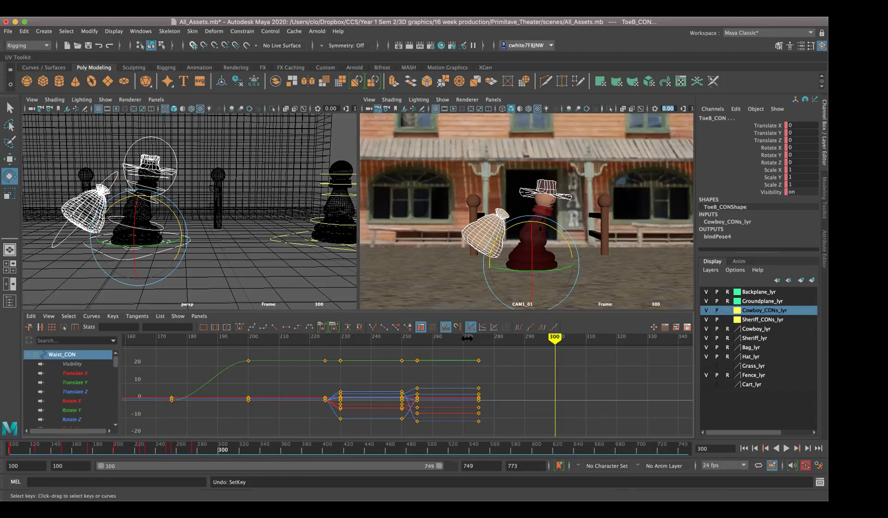
Play back the cowboy's tilting motion from frame 210 and stop at frame 230
left_click(282, 341)
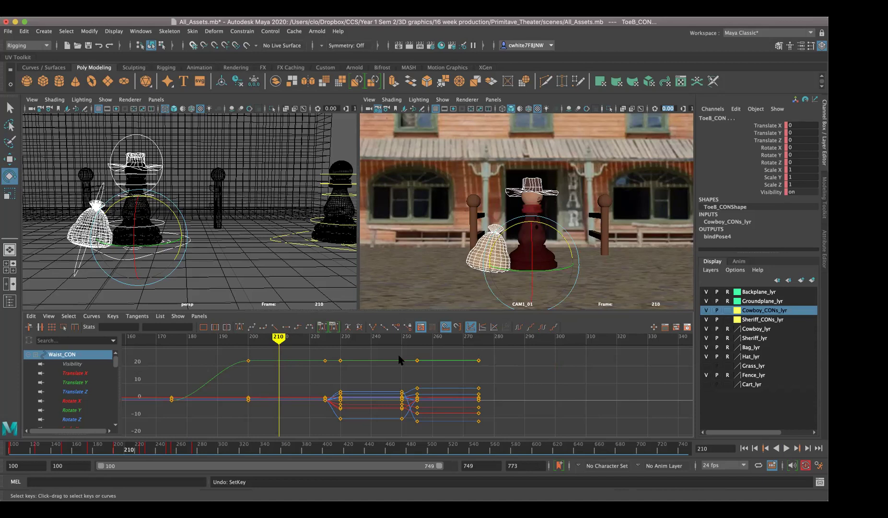
key("alt+v")
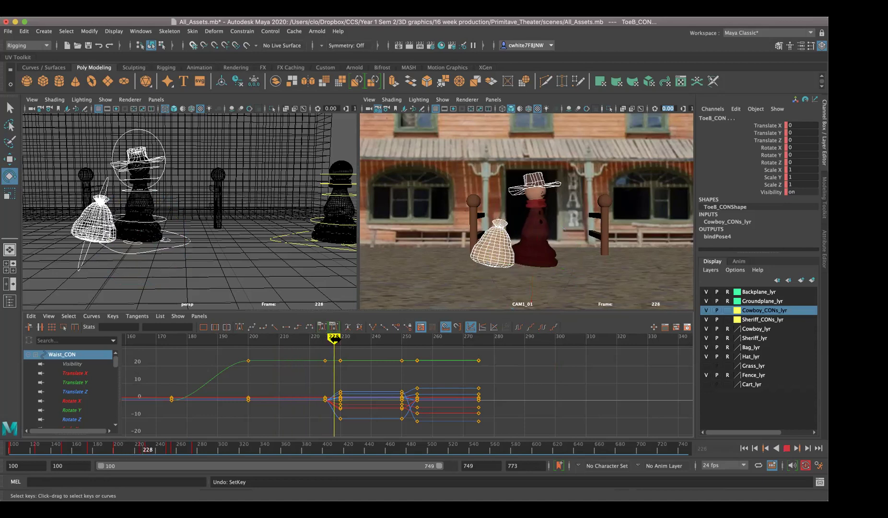
key("alt+v")
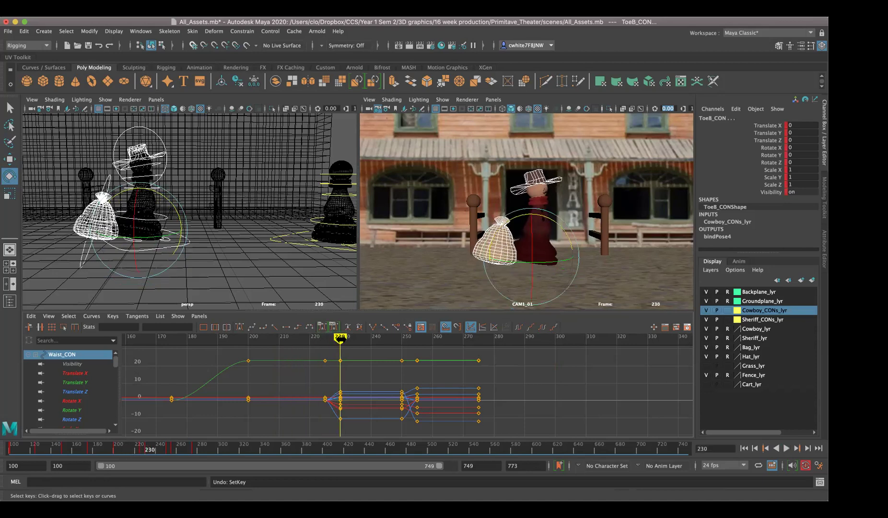
Play back the cowboy's side-to-side tilting motion and scrub back to his upright pose at frame 210
key("alt+v")
key("alt+v")
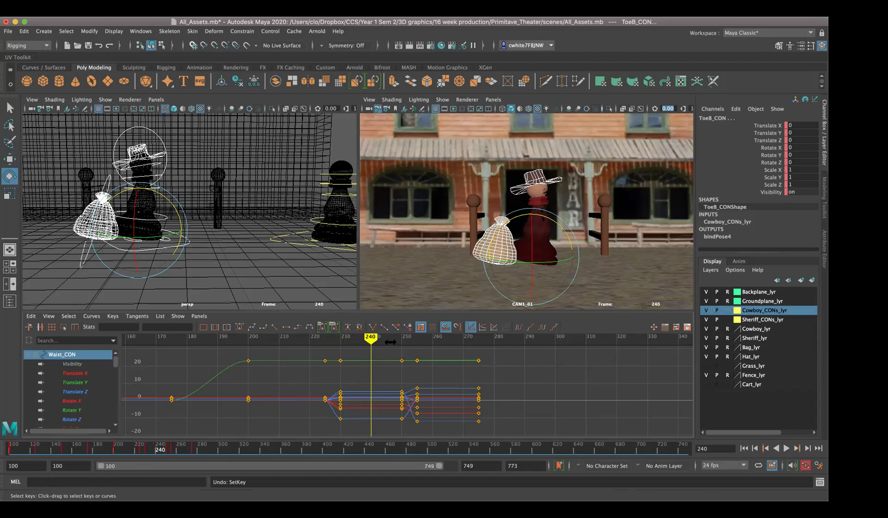
key("alt+v")
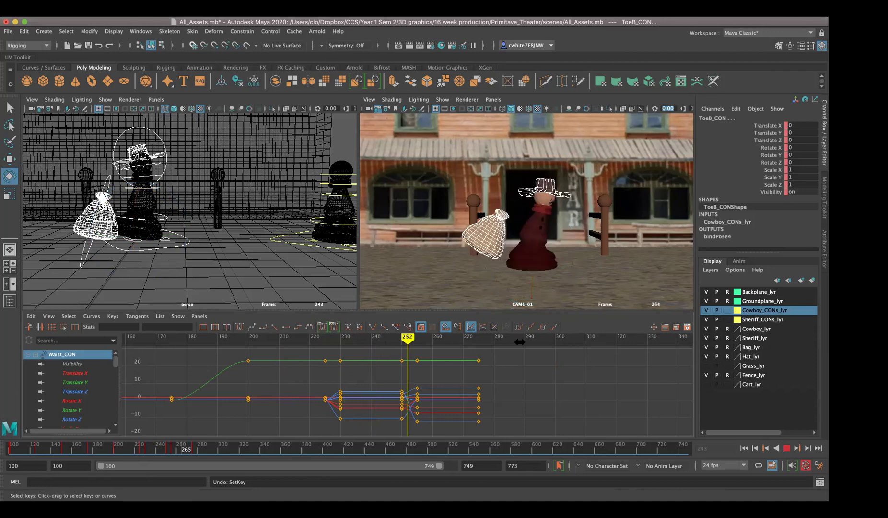
left_click_drag(536, 337, 278, 337)
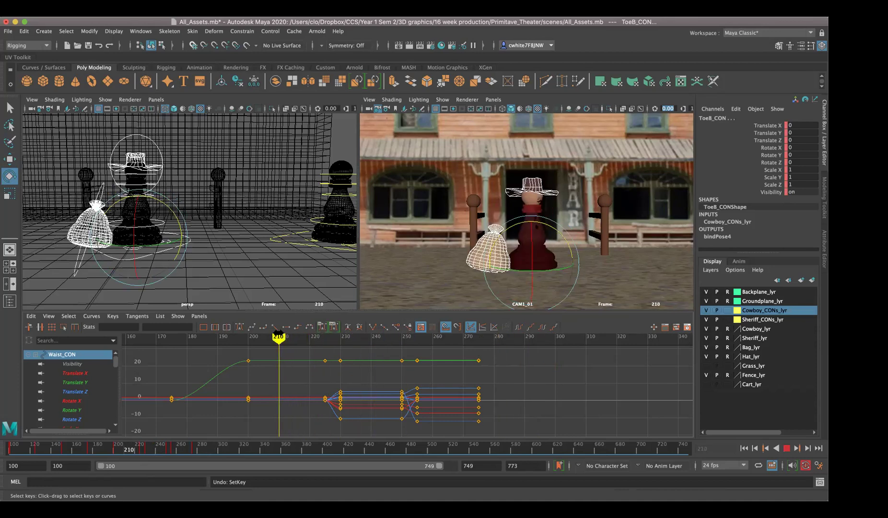
Key all the cowboy's controls in the upright pose at frame 210 and shift those keys to frame 300
key("s")
left_click_drag(274, 352, 288, 414)
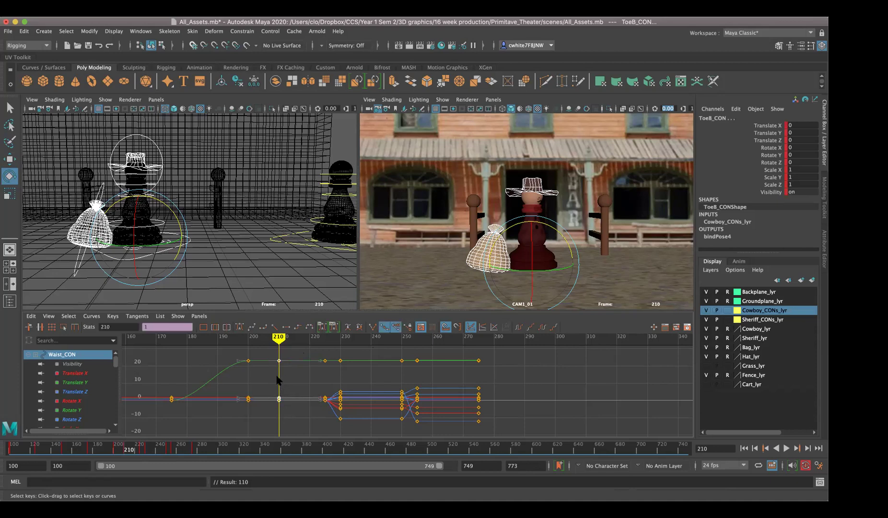
middle_click_drag(278, 401, 465, 411, "shift")
left_click(590, 425)
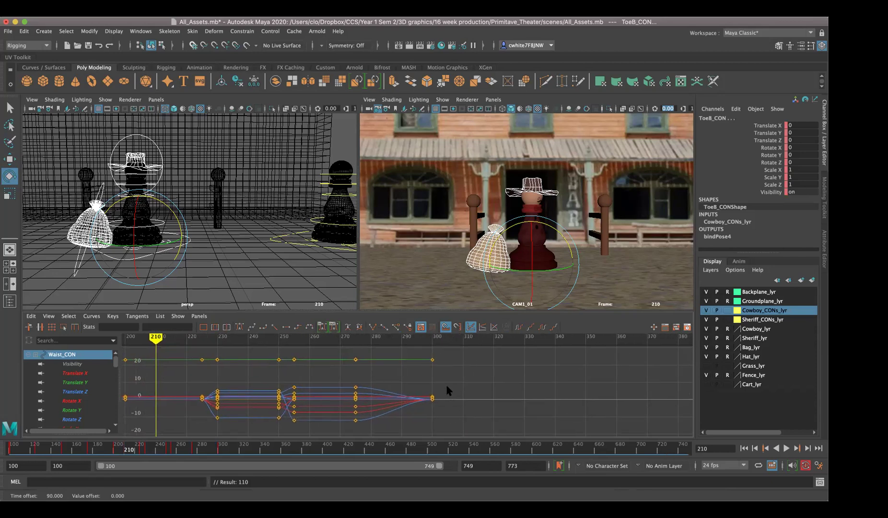
left_click(432, 359)
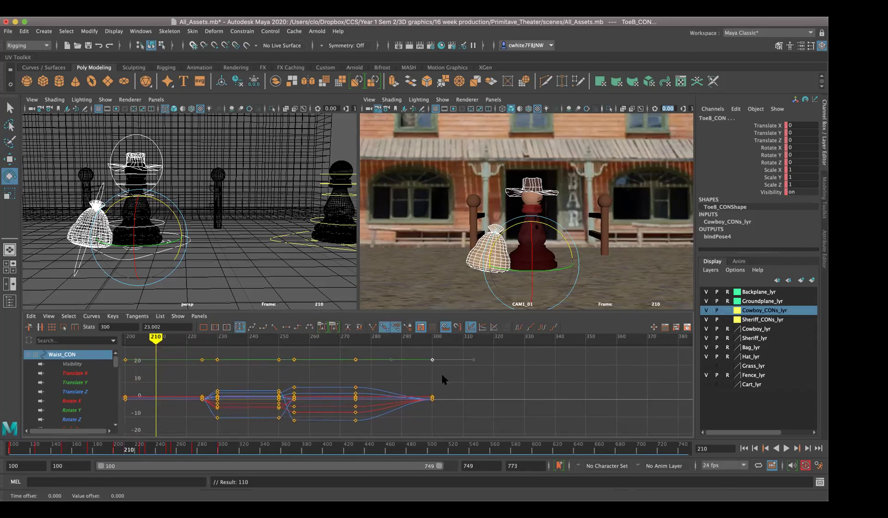
left_click(443, 378)
At frame 300, reset Rotate X, Y and Z of all the cowboy's controls to 0 and clear the selection
left_click(433, 338)
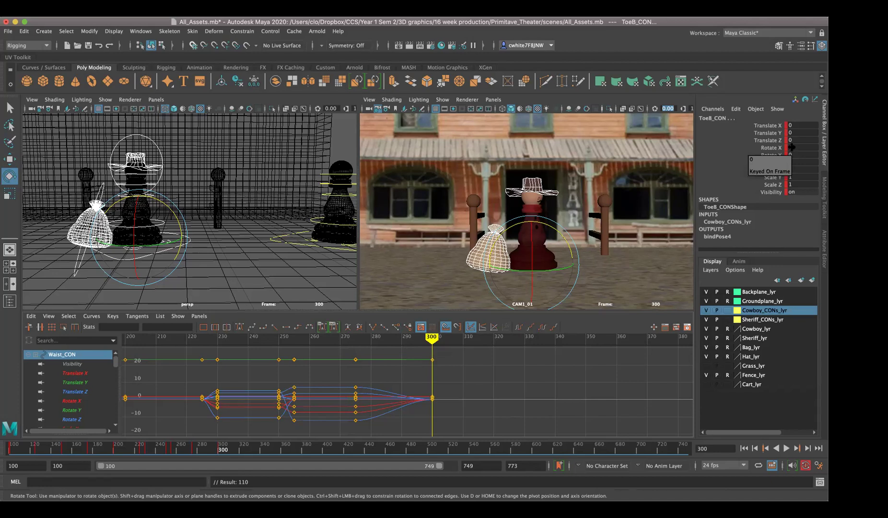
left_click_drag(791, 148, 792, 163)
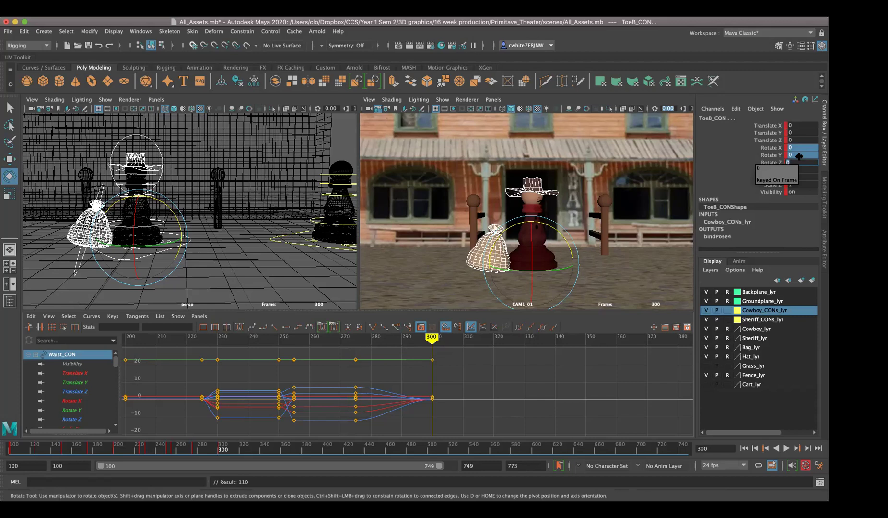
key("Return")
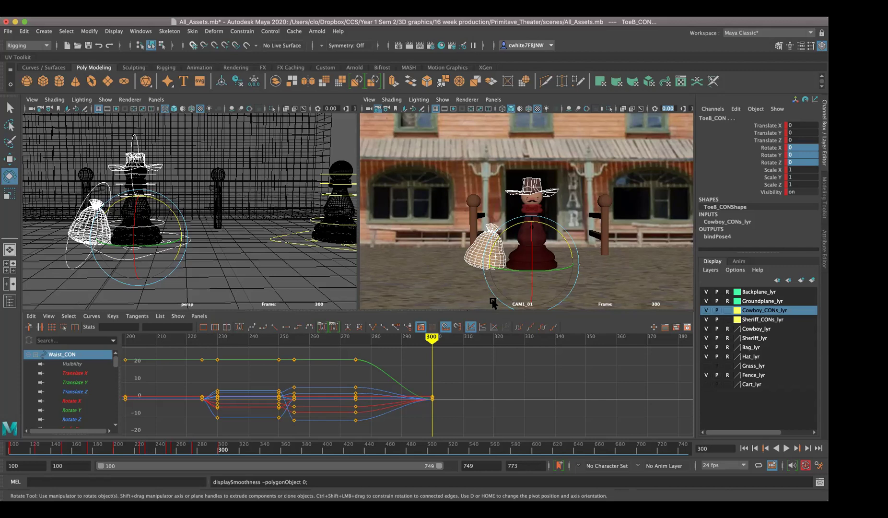
left_click_drag(154, 254, 145, 254)
key("ctrl+z")
left_click(229, 291)
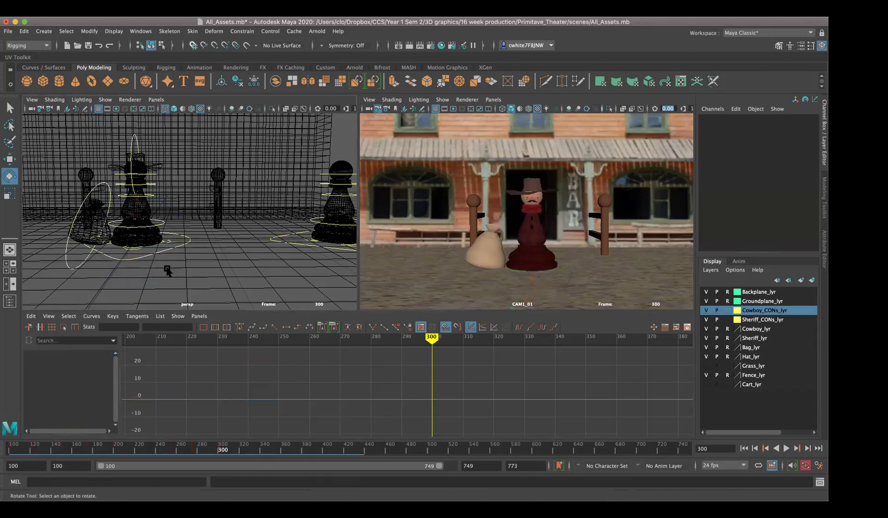
Rotate the cowboy's Base_CON to about -72.66 on Y at frame 300, turning him sideways
left_click(158, 268)
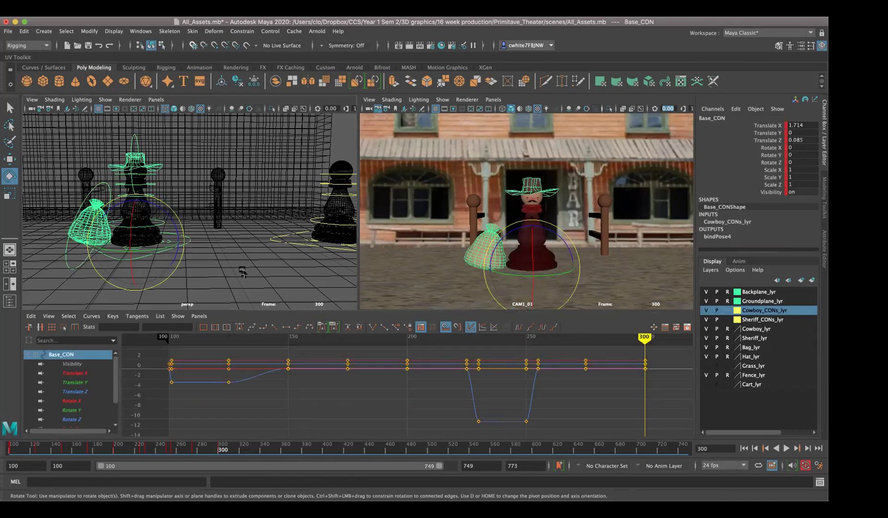
mouse_move(506, 277)
left_mouse_down()
mouse_move(472, 270)
mouse_move(499, 276)
mouse_move(491, 274)
left_mouse_up()
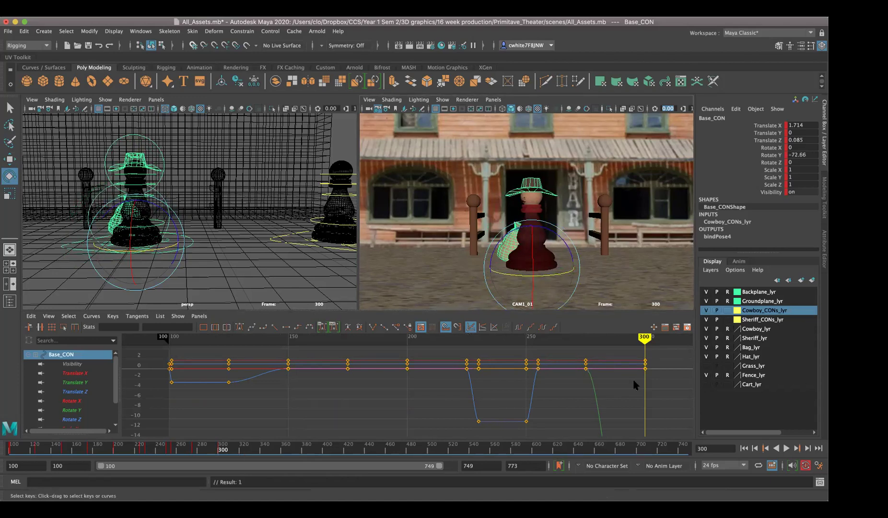
scroll(638, 384, "down", 3)
middle_click_drag(647, 383, 547, 381, "alt")
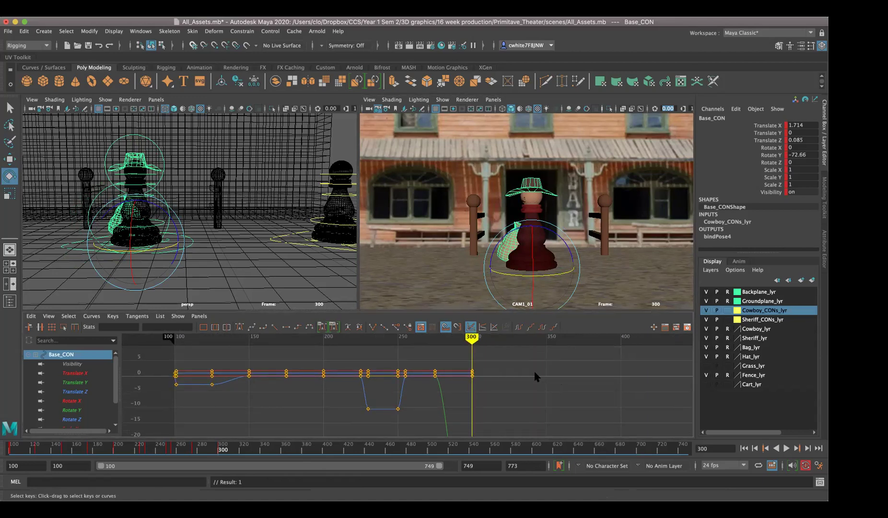
Raise Base_CON to about 0.111 on Translate Y, tilt it to about 9.647 on Rotate Z, and key it at frame 300
key("w")
left_click_drag(532, 252, 533, 242)
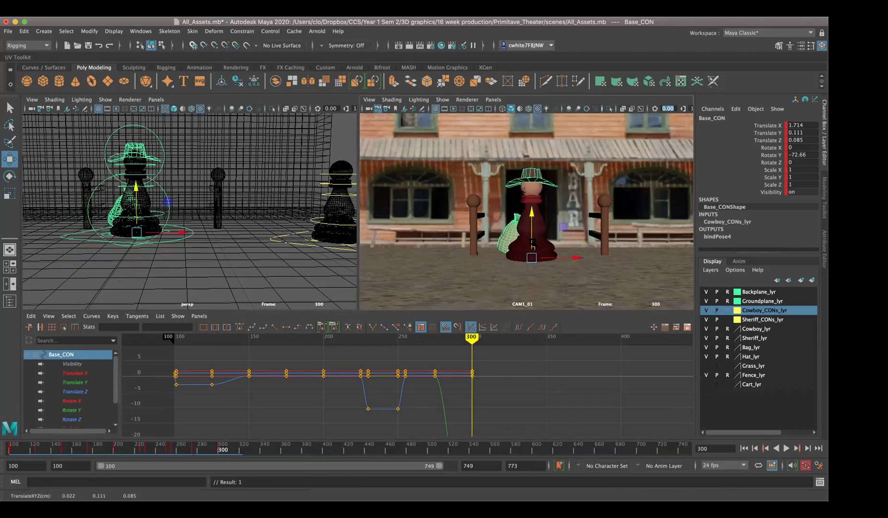
left_click(549, 259)
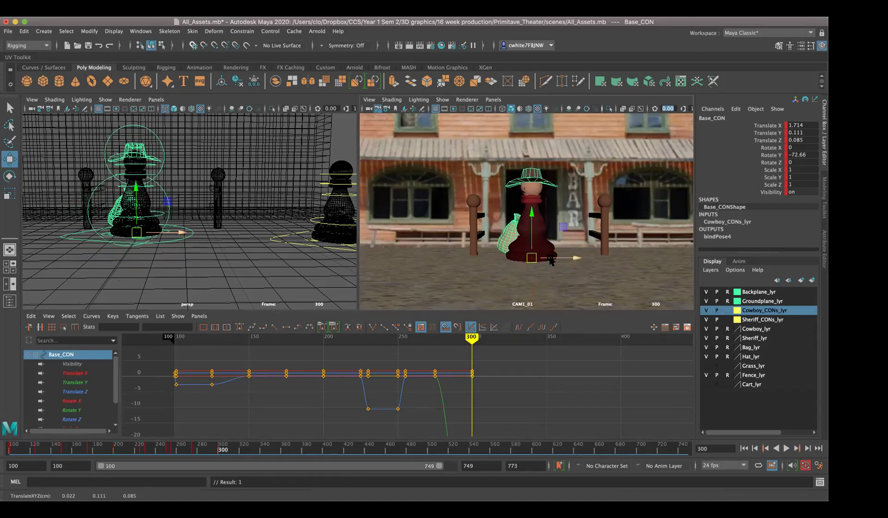
key("e")
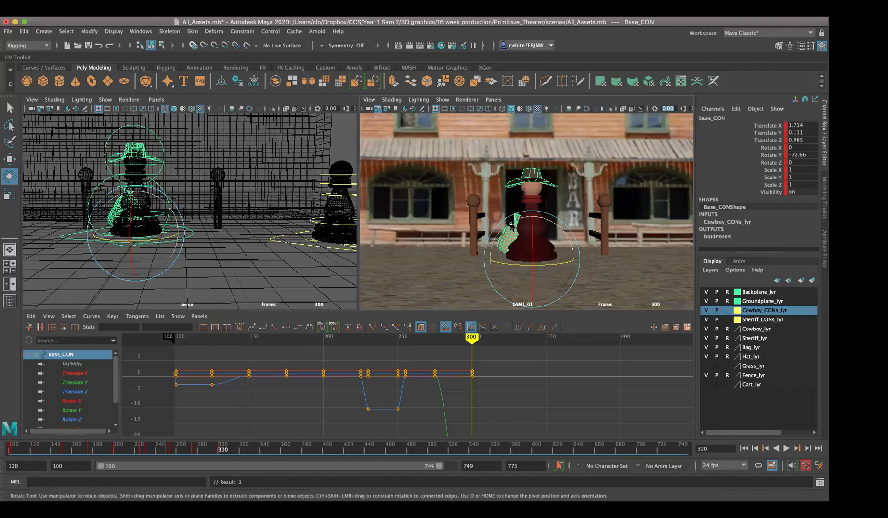
left_click_drag(511, 225, 505, 229)
key("s")
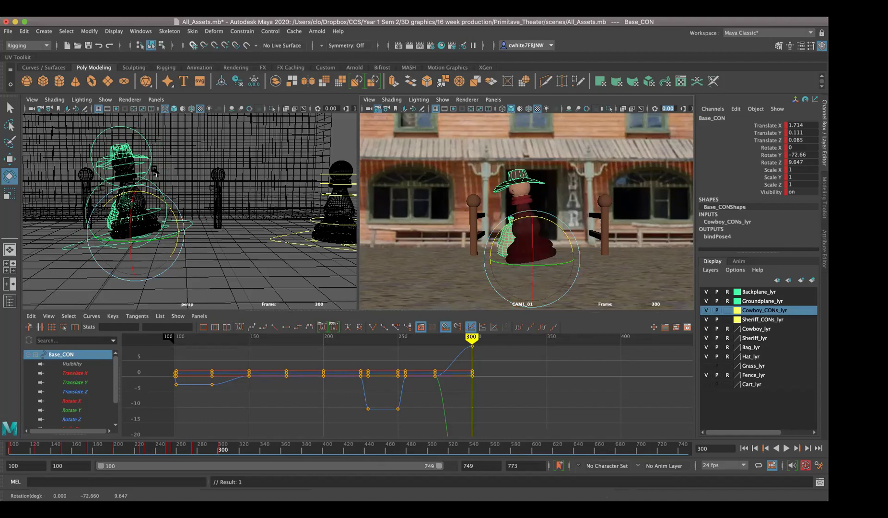
Counter-rotate the cowboy's upper-body controls to about -4.408, -0.053 and -1.375 on X, Y and Z, and key them at frame 300
left_click_drag(133, 148, 162, 219)
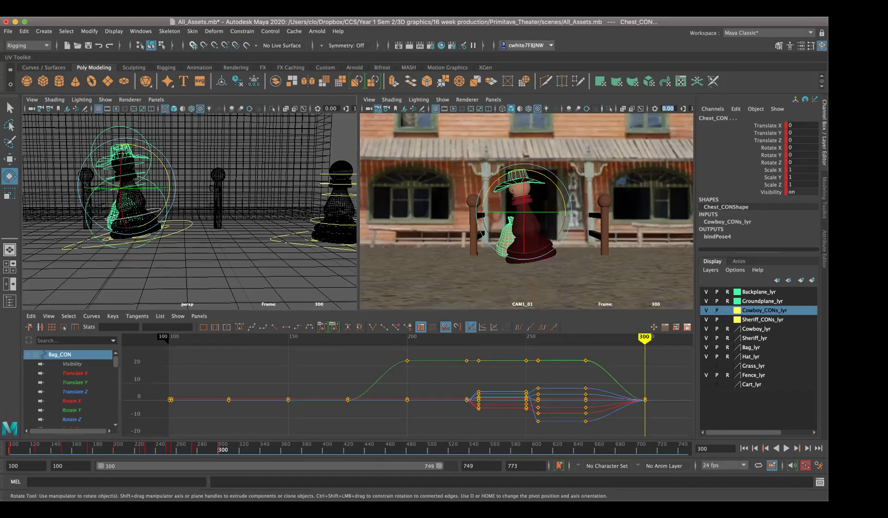
left_click_drag(558, 190, 560, 218)
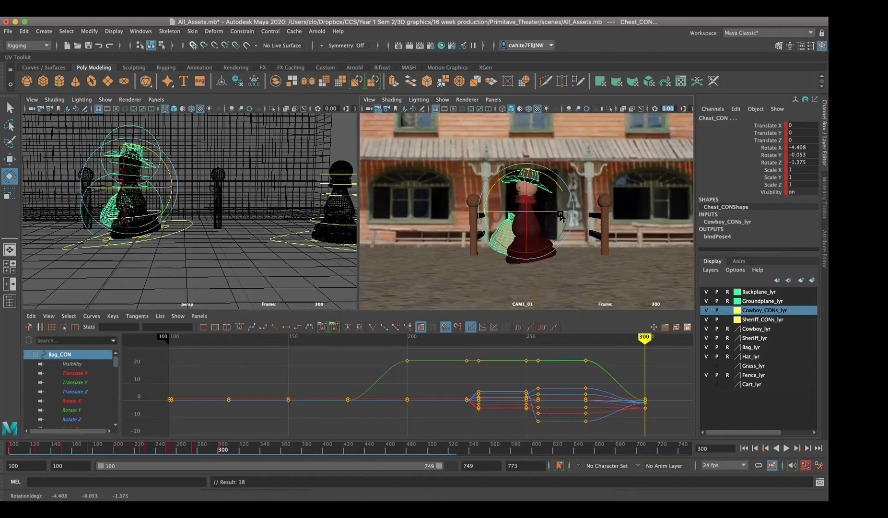
key("s")
middle_click_drag(668, 363, 408, 359, "alt")
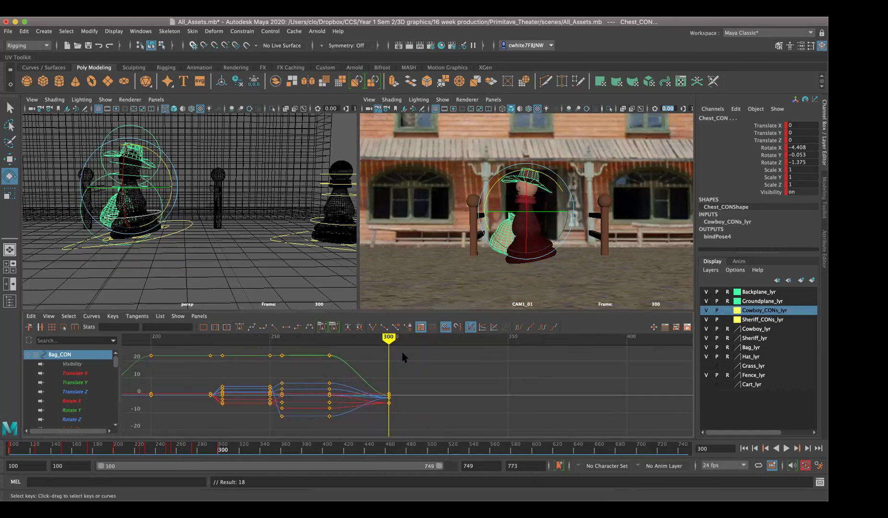
Move the cowboy's Base_CON along X to about -0.941 at frame 300, taking him out of the camera's view
left_click(187, 244)
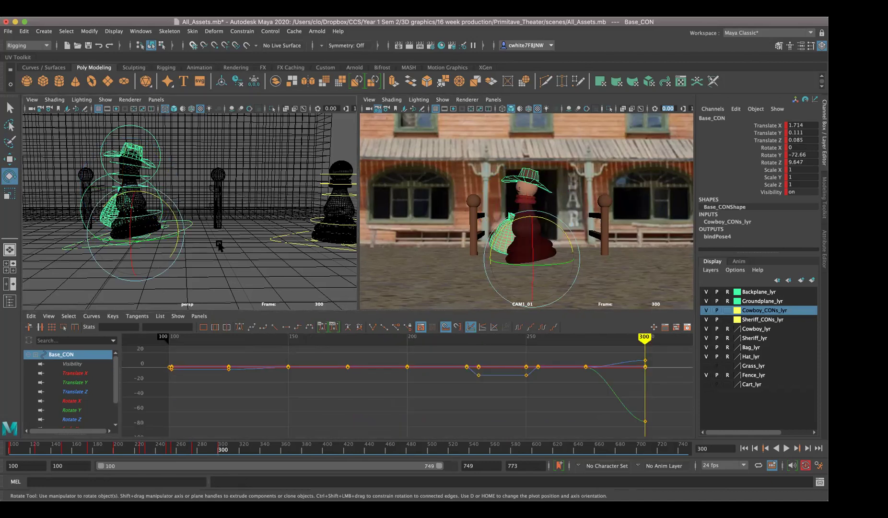
key("w")
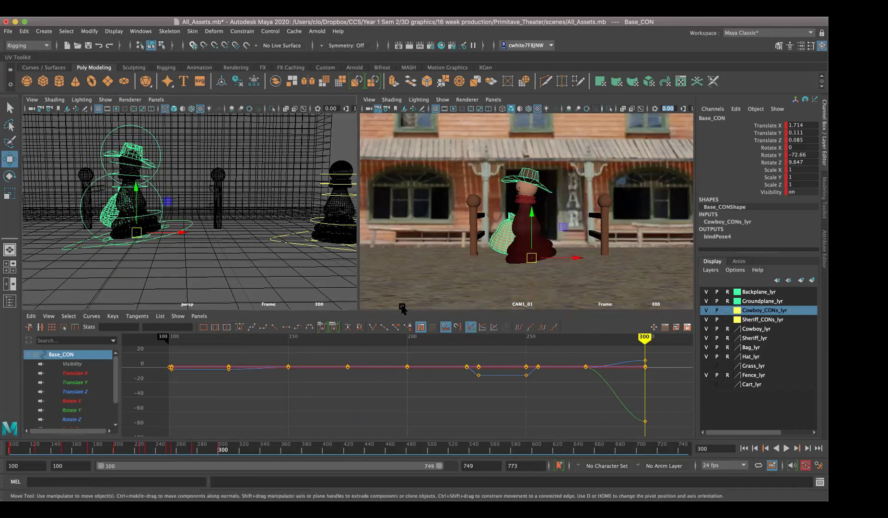
left_click(171, 235)
left_click_drag(170, 235, 4, 220)
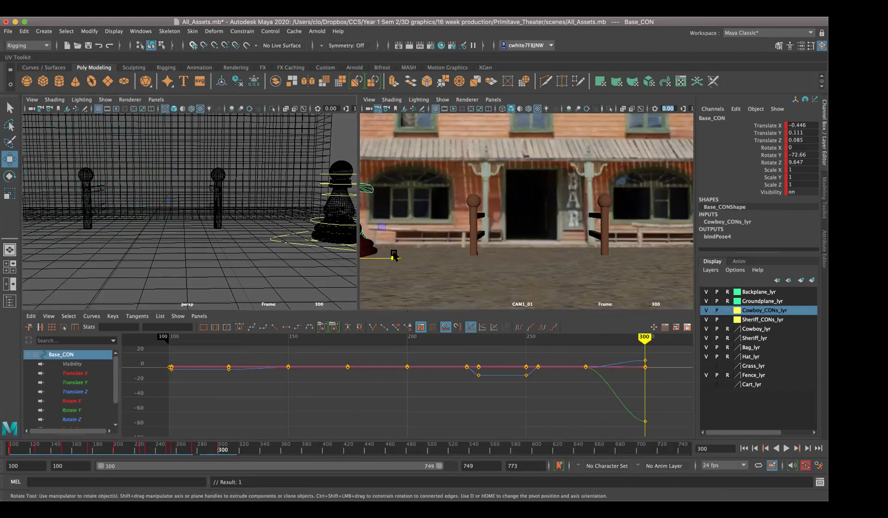
right_click_drag(202, 231, 116, 232, "alt")
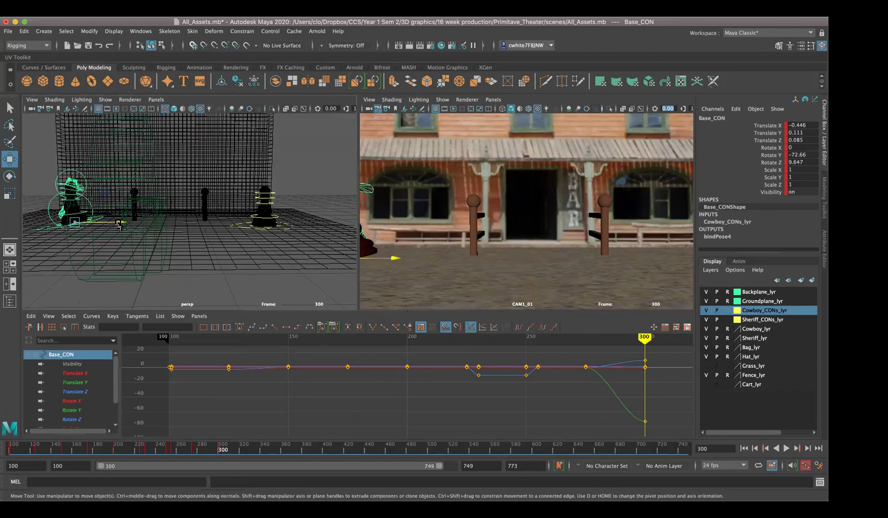
left_click_drag(391, 258, 363, 248)
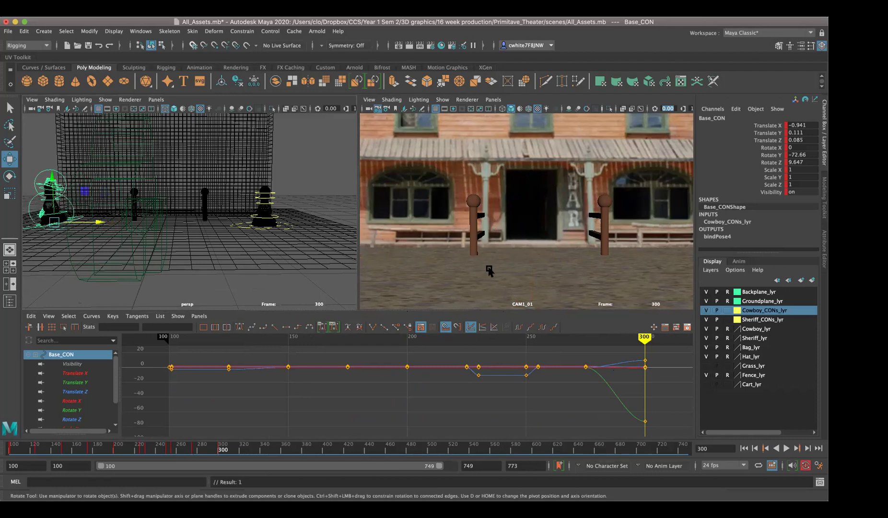
Scrub back to frame 98, deselect Base_CON and show the CAM1_01 camera view at full size
middle_click_drag(278, 243, 342, 281, "alt")
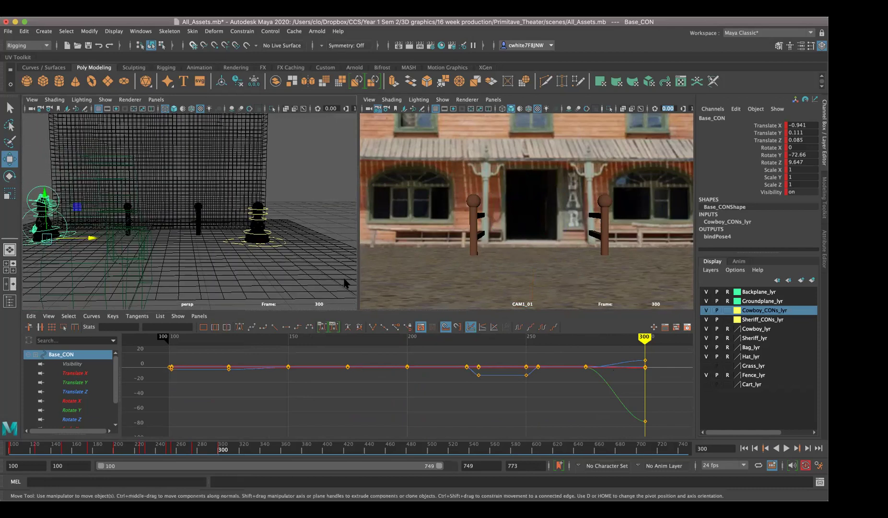
scroll(547, 371, "down", 2)
scroll(577, 381, "down", 2)
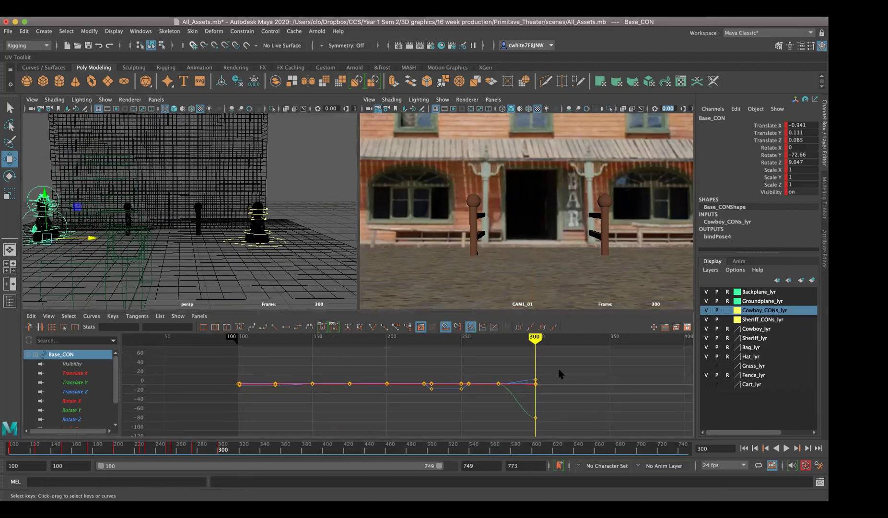
mouse_move(535, 337)
left_mouse_down()
mouse_move(217, 327)
mouse_move(235, 327)
left_mouse_up()
key("space")
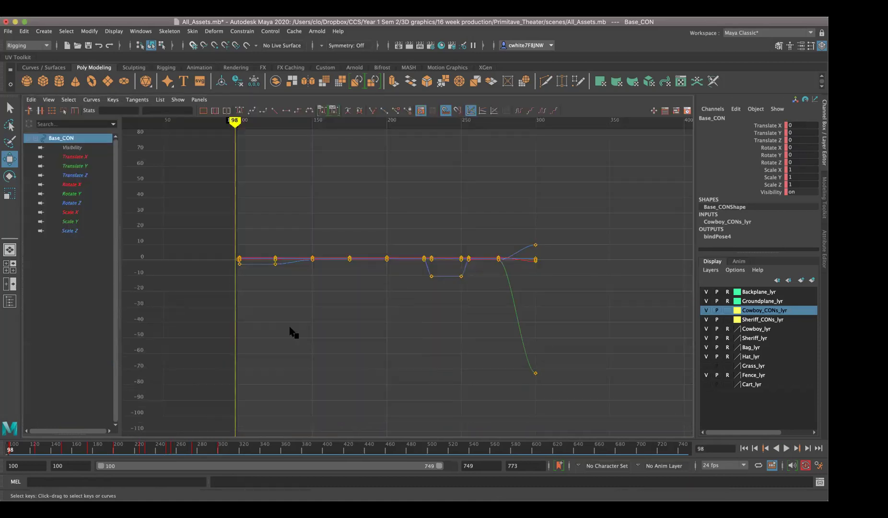
key("space")
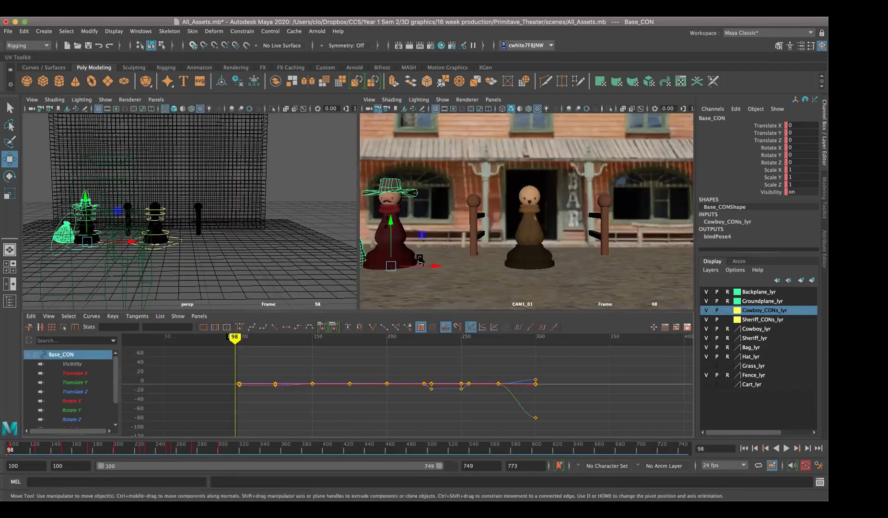
left_click(442, 282)
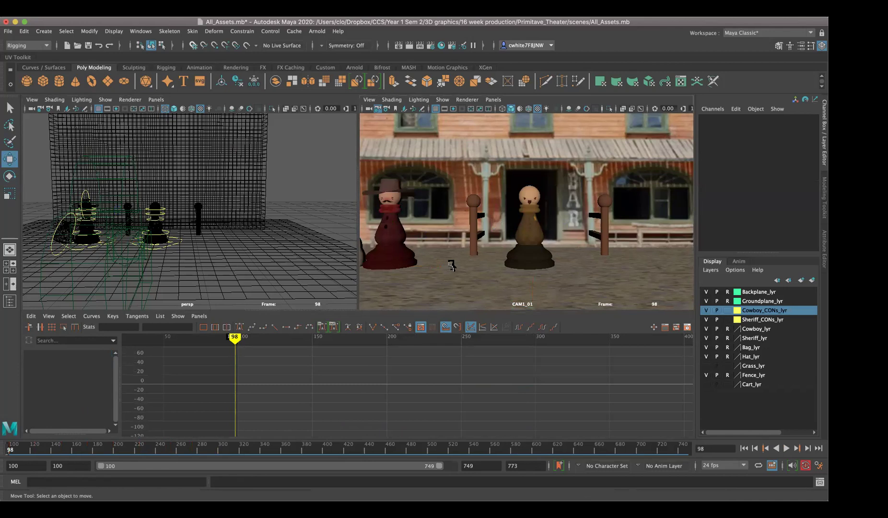
key("space")
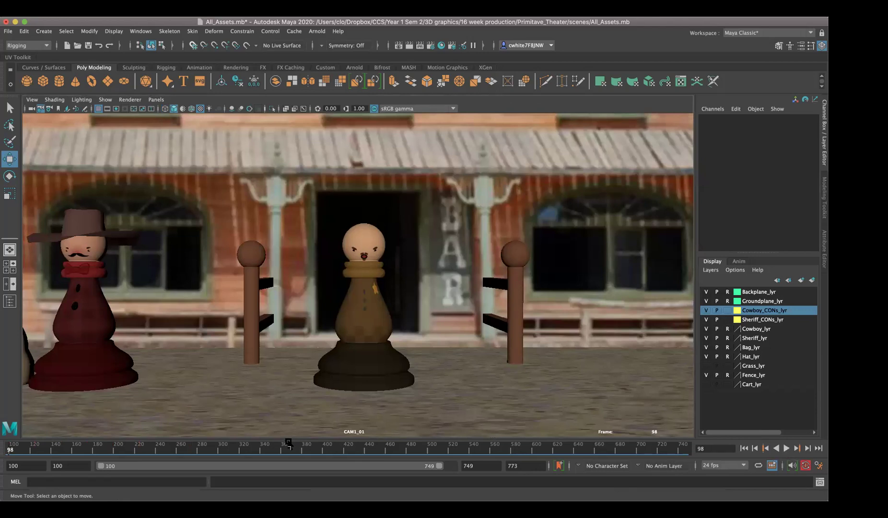
Set the animation's start frame to 101
left_click(32, 461)
type("101")
key("Return")
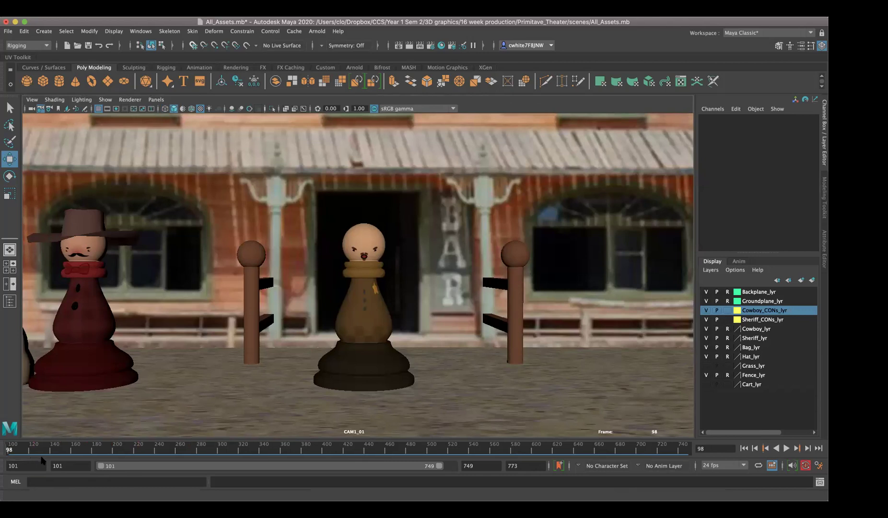
Go to frame 101, play the animation through the CAM1_01 camera and stop playback at frame 718
left_click(707, 447)
type("101")
key("Return")
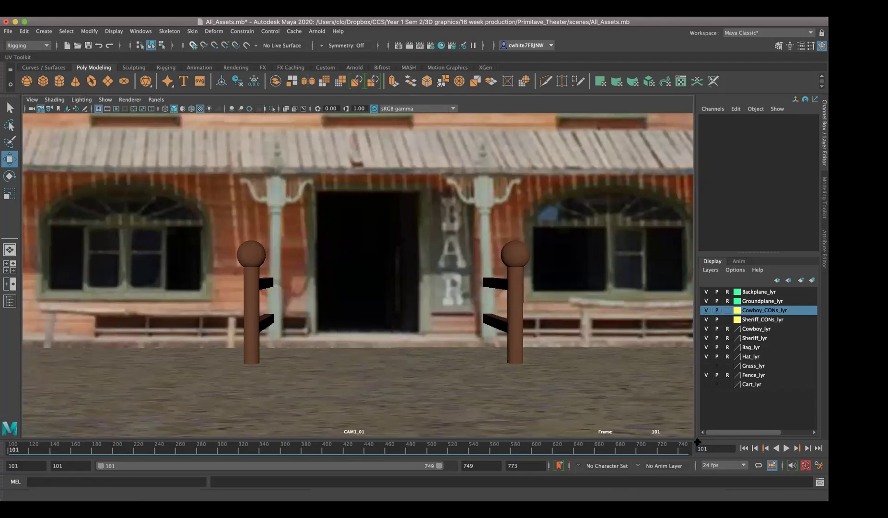
left_click(787, 448)
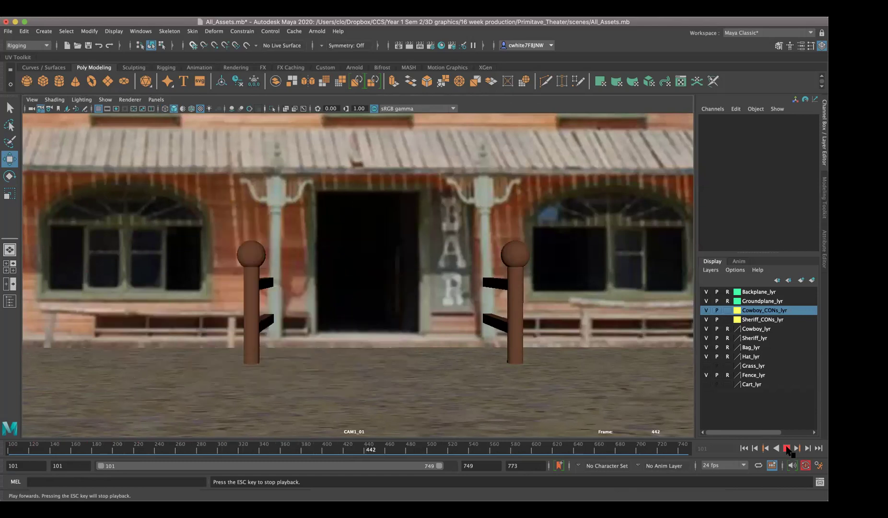
left_click(786, 448)
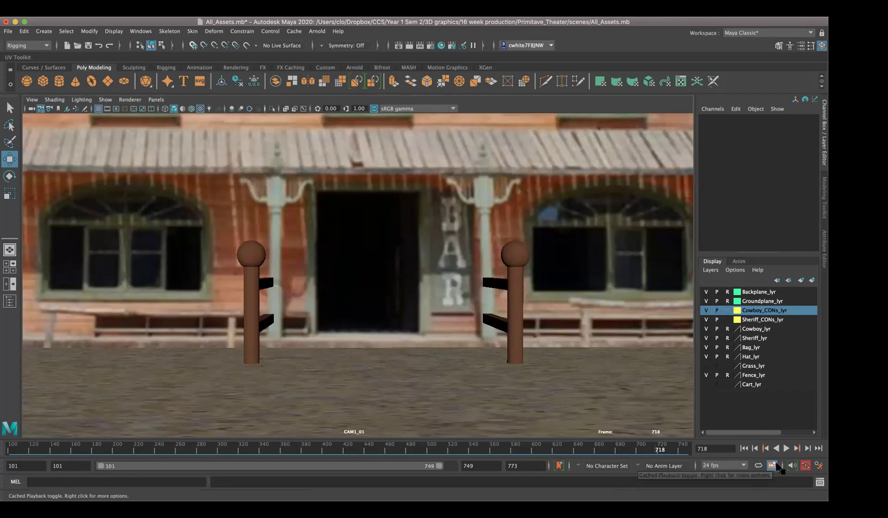
Set the Time Slider preferences to a playback speed of 24 fps x 1 with all views updating, and save them
left_click(819, 469)
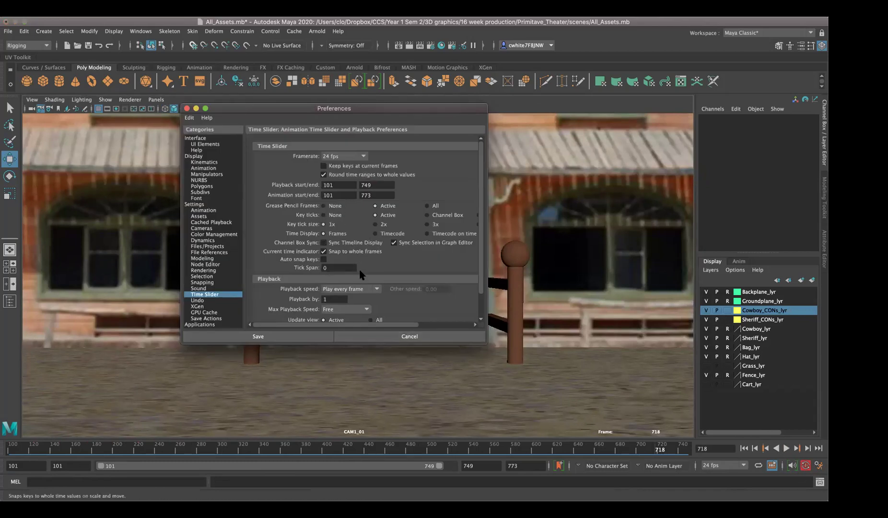
left_click(375, 289)
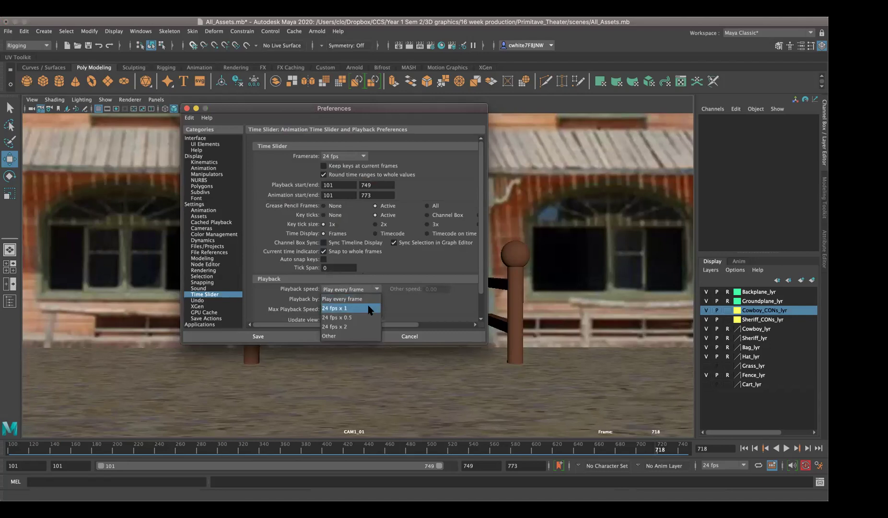
left_click(368, 308)
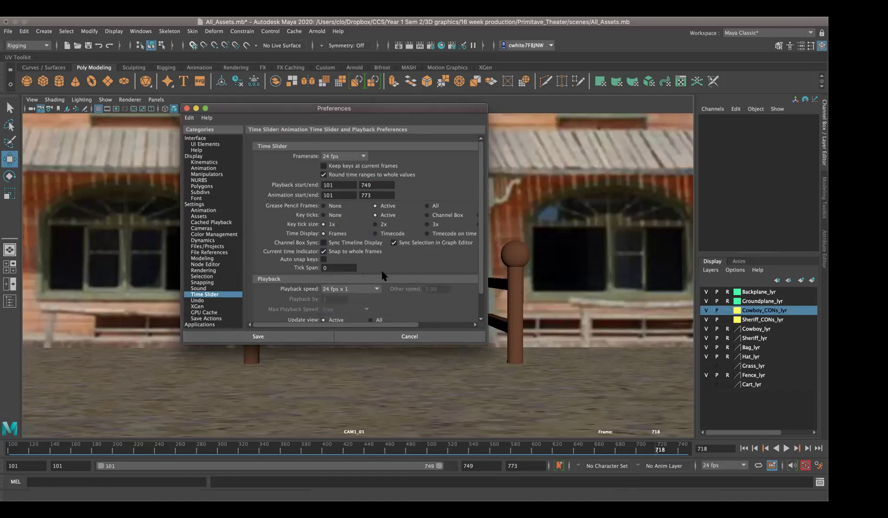
scroll(395, 302, "down", 1)
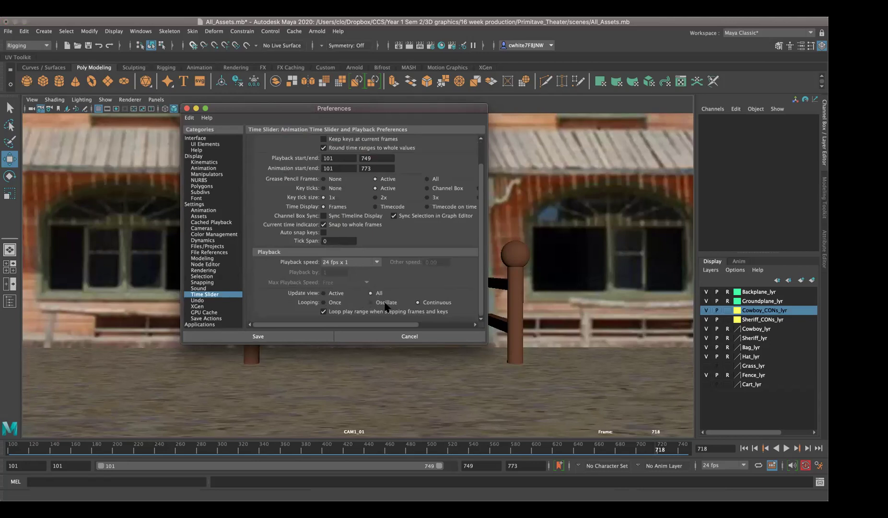
left_click(280, 336)
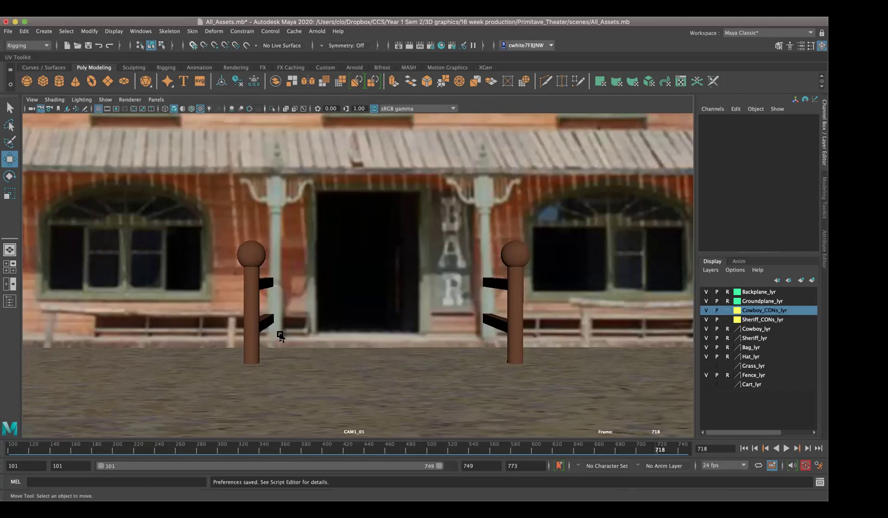
Play the animation through the full-size CAM1_01 camera view and stop playback at frame 687
left_click(786, 448)
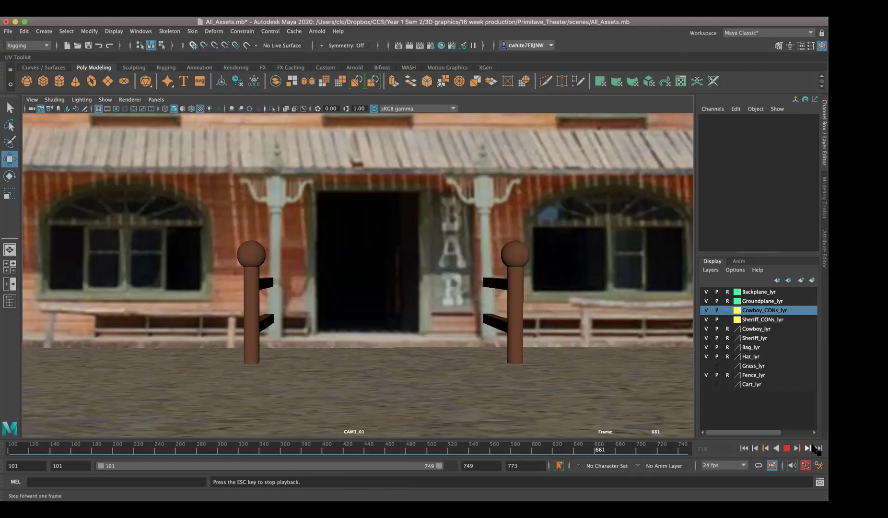
left_click(786, 448)
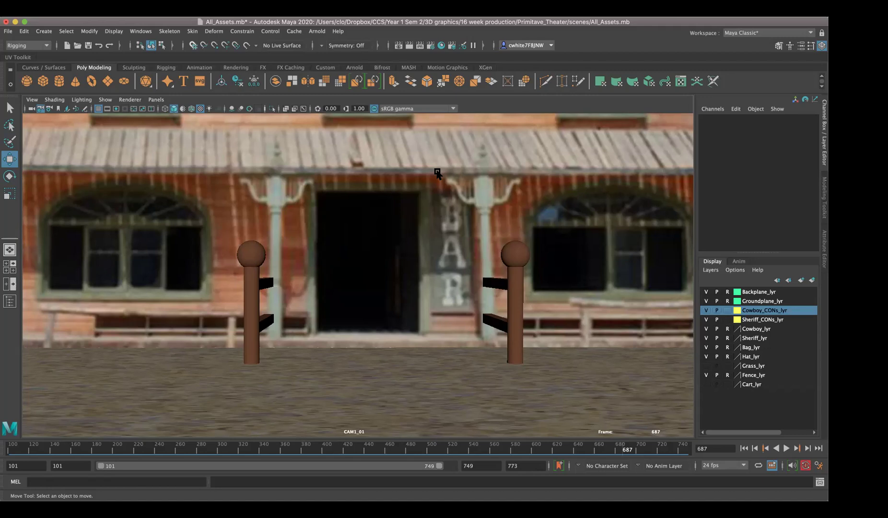
Select all objects of Cowboy_CONs_lyr and switch all their animation keys to stepped tangents in the Graph Editor
key("space")
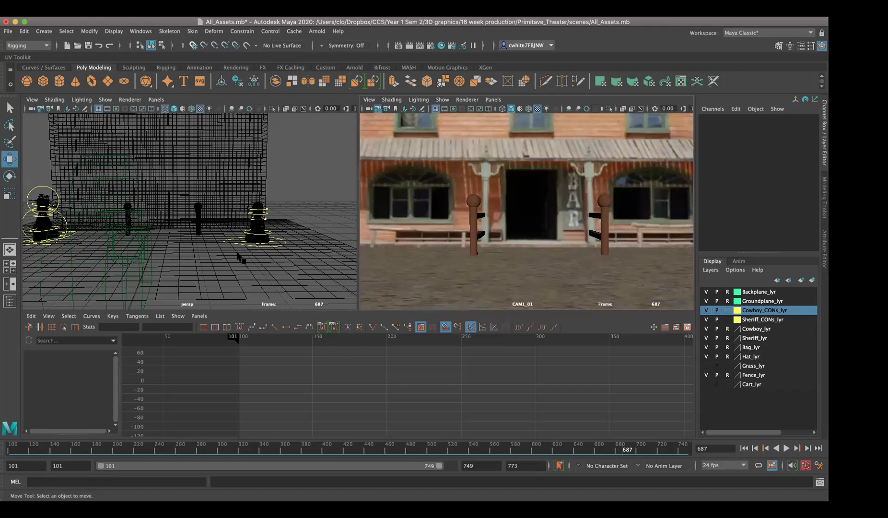
right_click(747, 312)
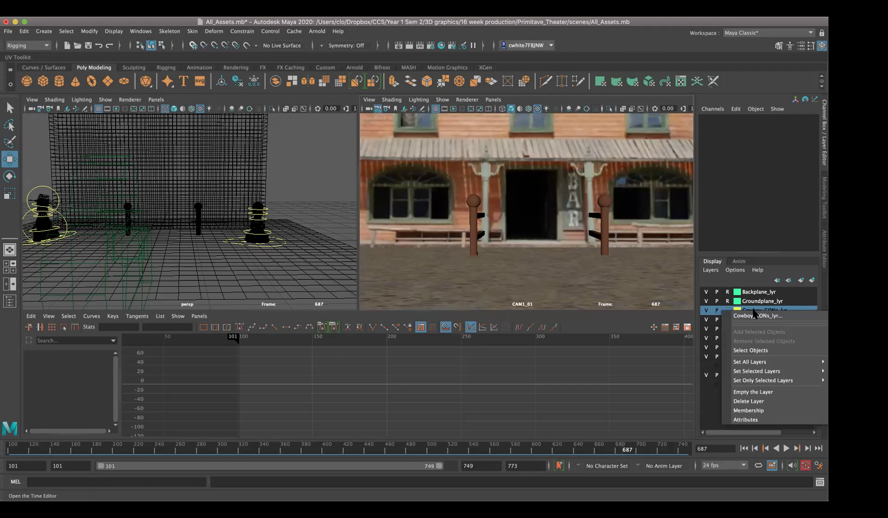
left_click(754, 353)
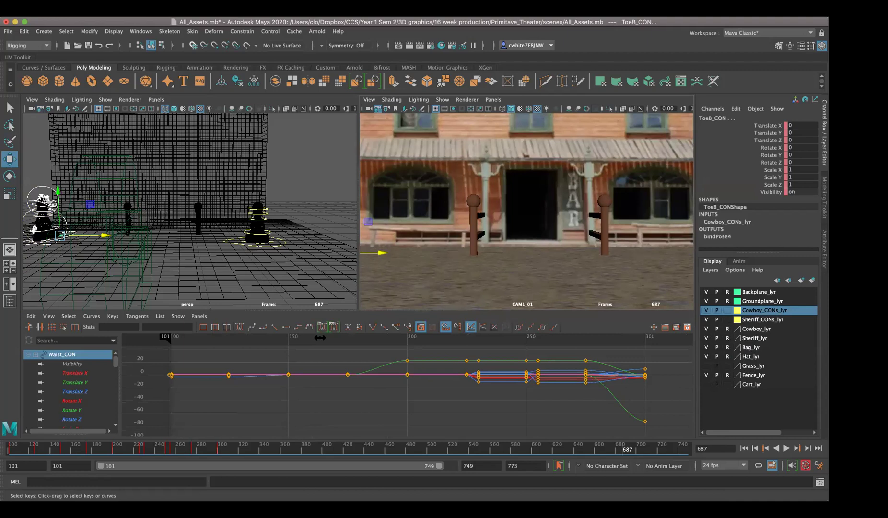
scroll(172, 358, "down", 2)
left_click_drag(173, 368, 575, 422)
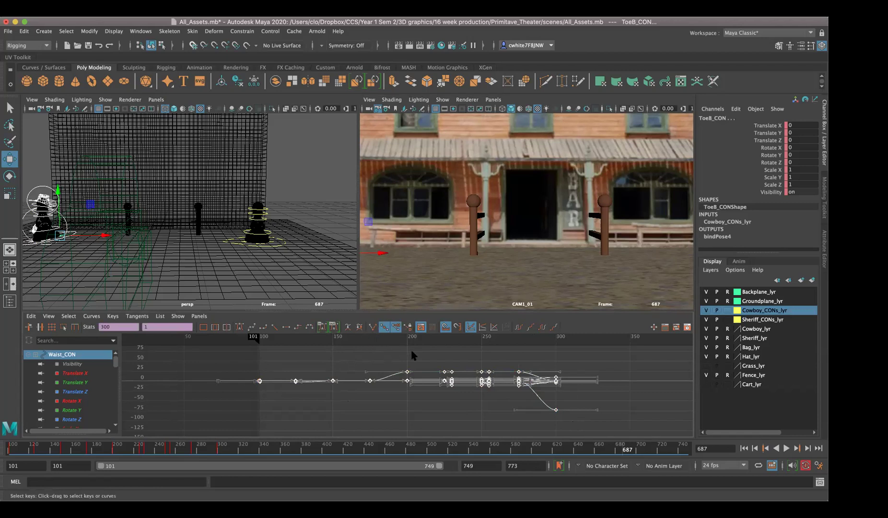
scroll(522, 388, "down", 2)
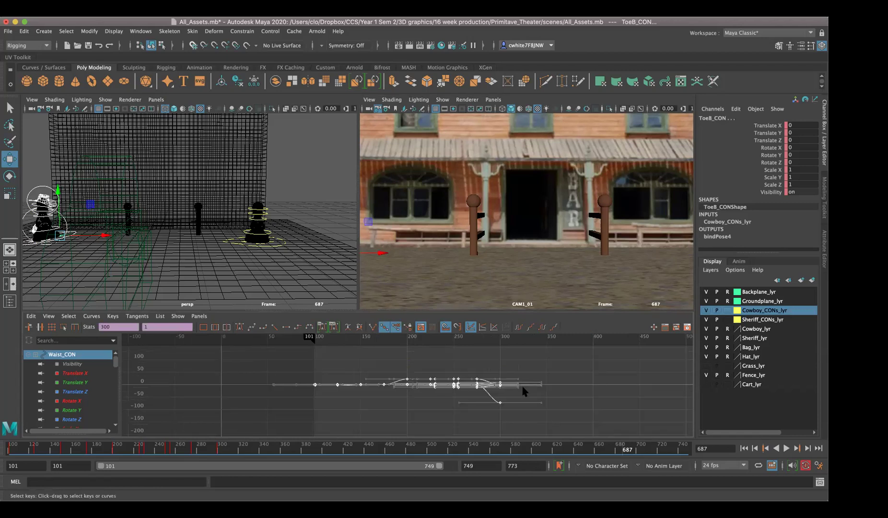
scroll(522, 389, "up", 1)
scroll(481, 410, "up", 1)
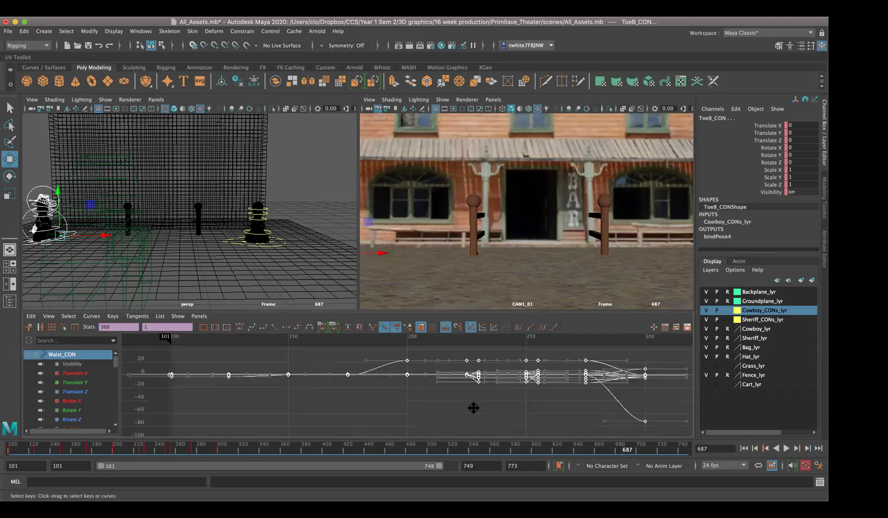
middle_click_drag(474, 407, 428, 413, "alt")
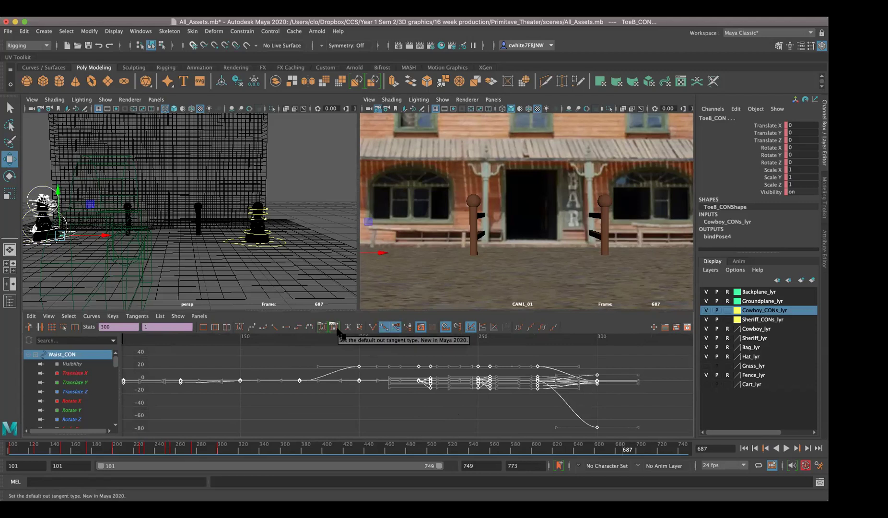
left_click(298, 328)
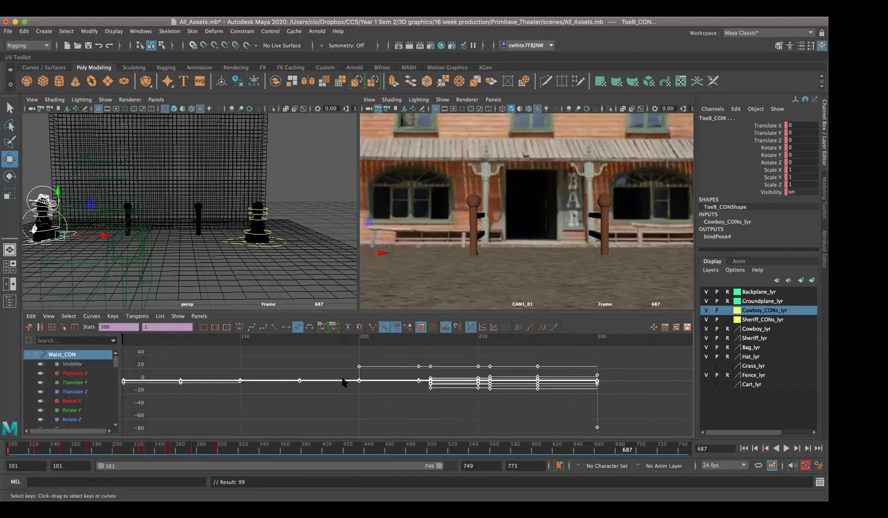
Play the cowboy's stepped animation in the perspective and CAM1_01 views, stopping at frame 491
left_click(786, 448)
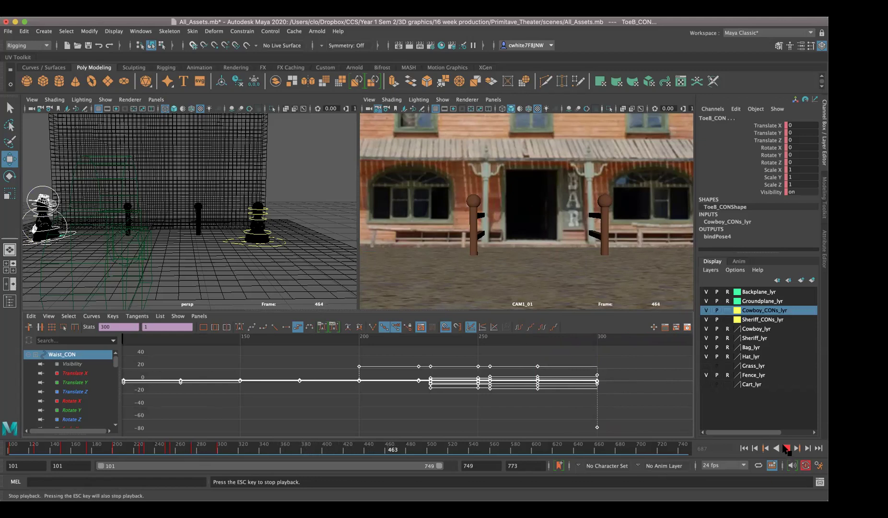
left_click(786, 448)
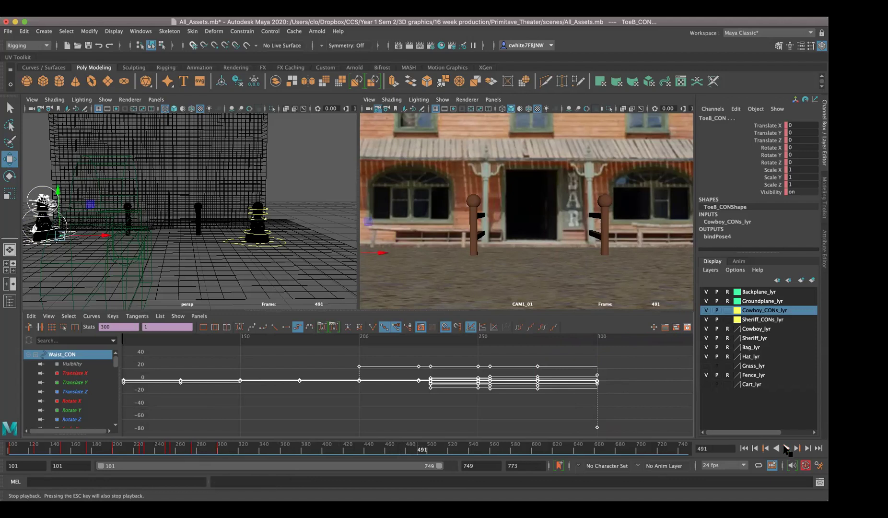